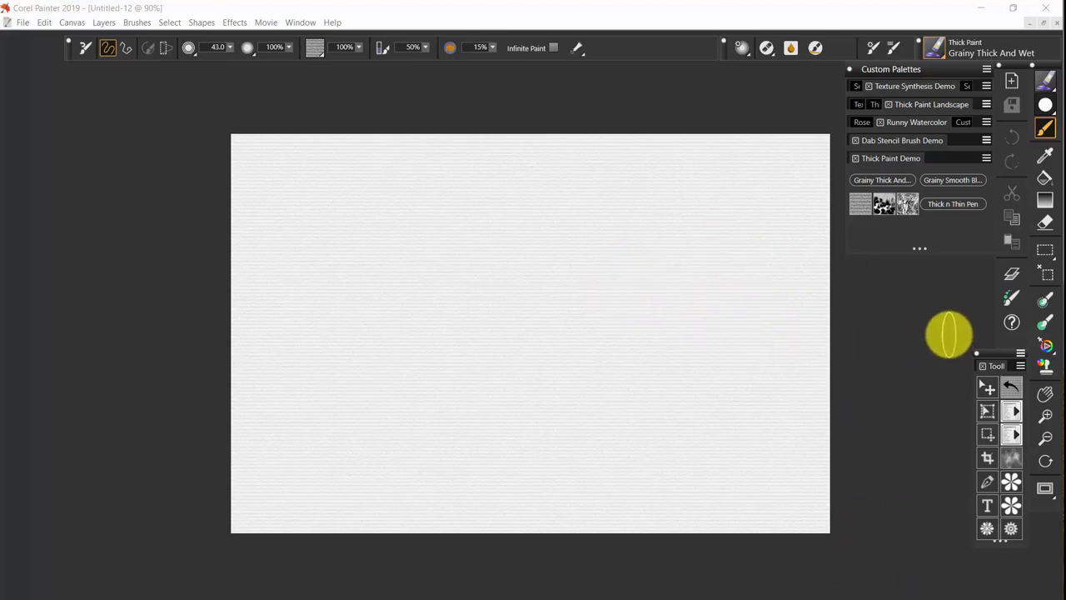
# Show the Layers panel listing Thick Paint Layer 1, Layer 1 and the Canvas
pyautogui.click(1012, 274)
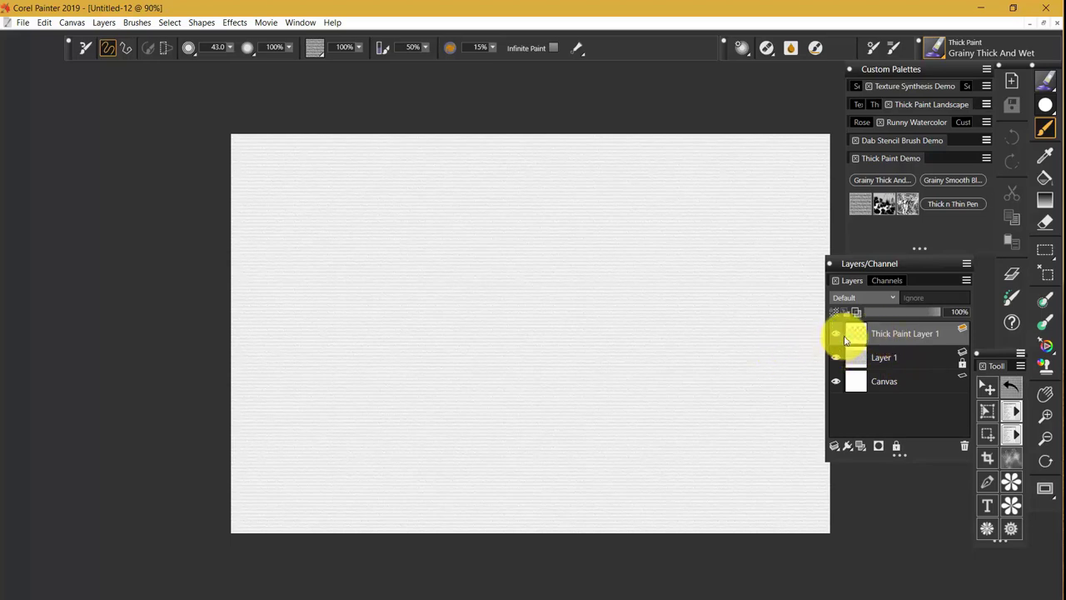
# Zoom the blank canvas out from 90% to 81%
pyautogui.scroll(-1, 737, 344)
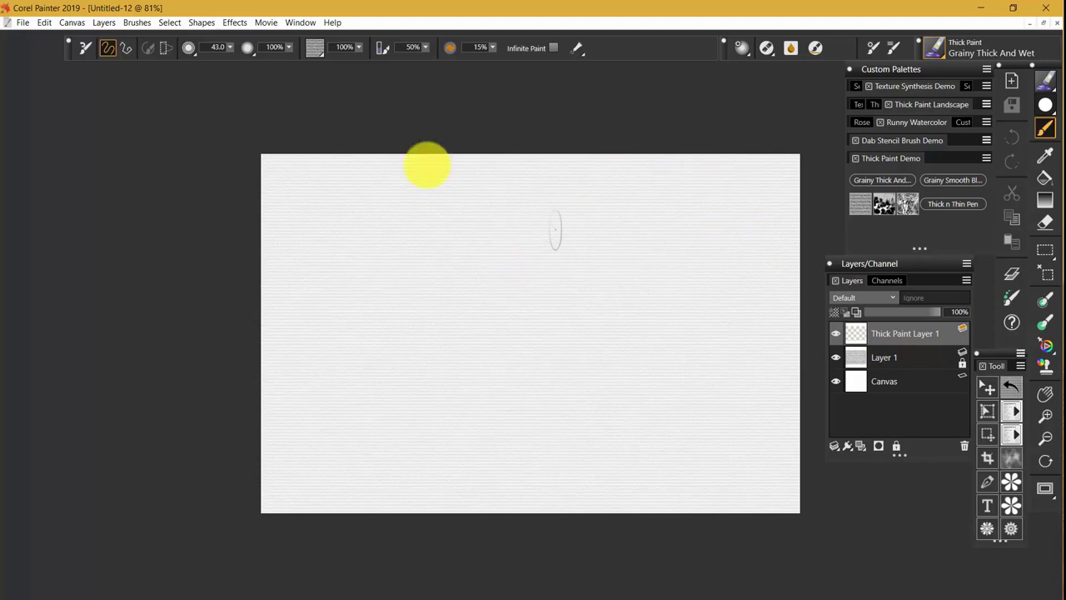
pyautogui.click(72, 25)
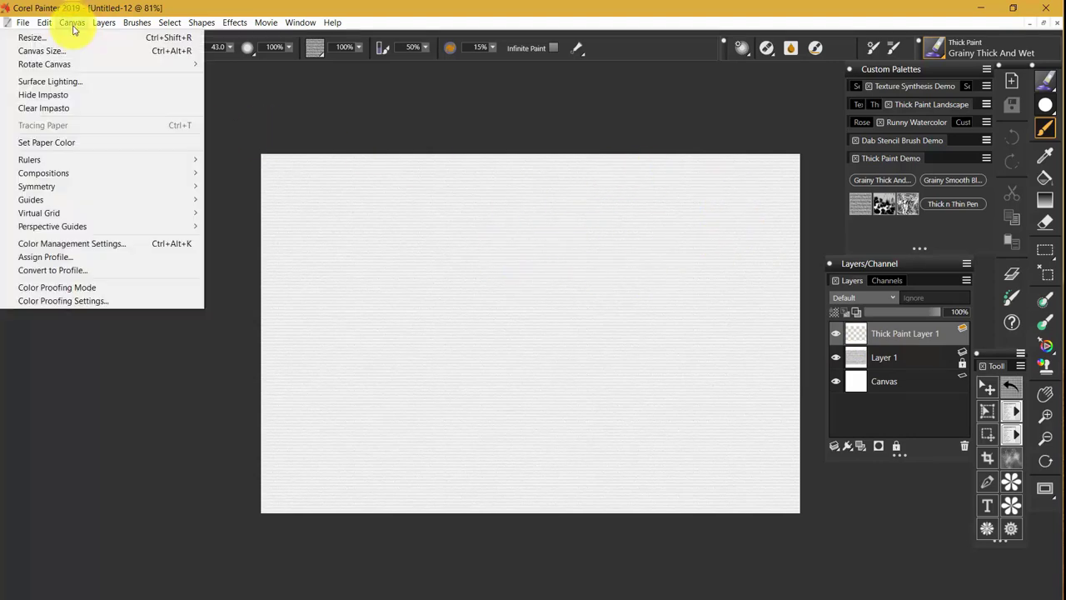
pyautogui.click(69, 85)
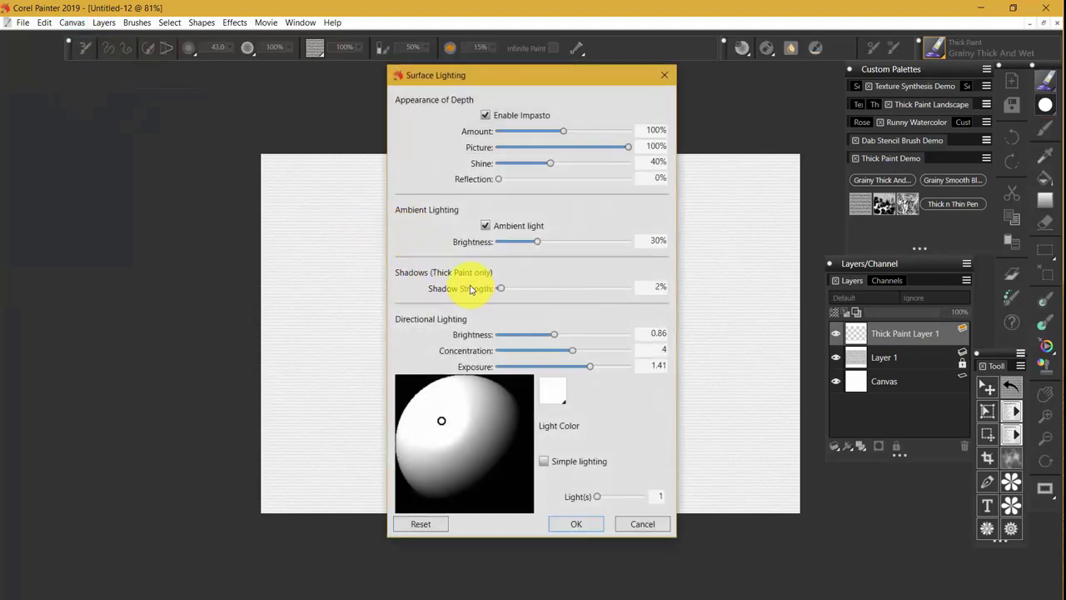
pyautogui.click(644, 286)
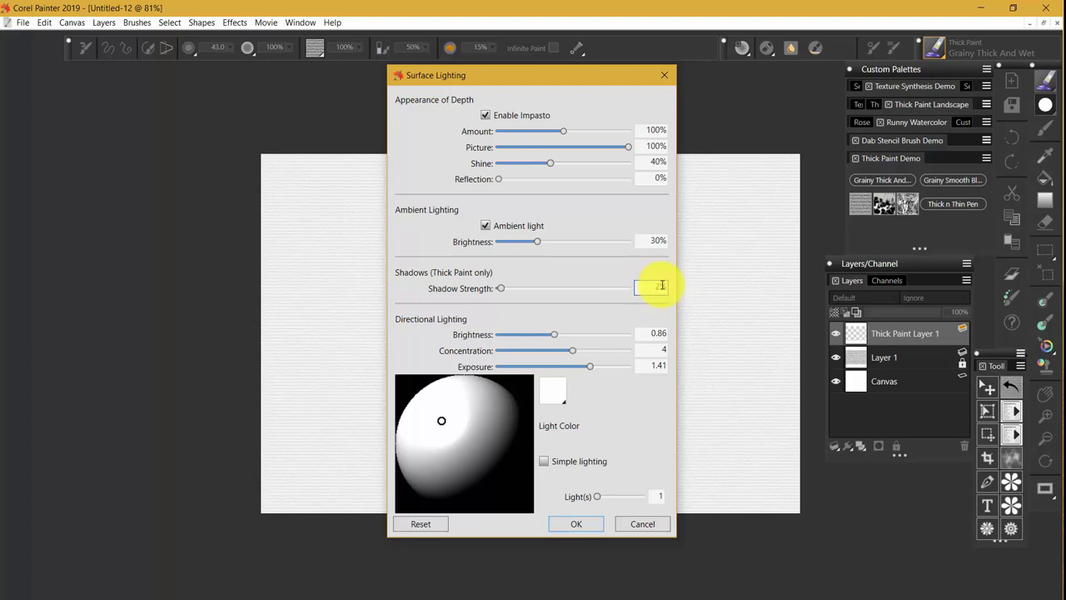
pyautogui.click(626, 110)
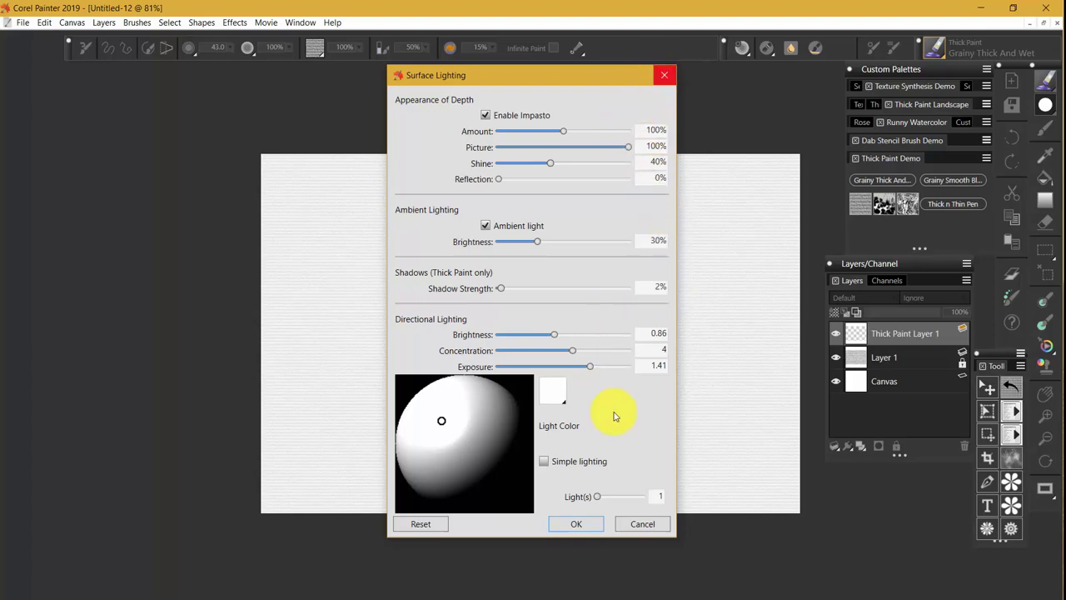
pyautogui.click(583, 525)
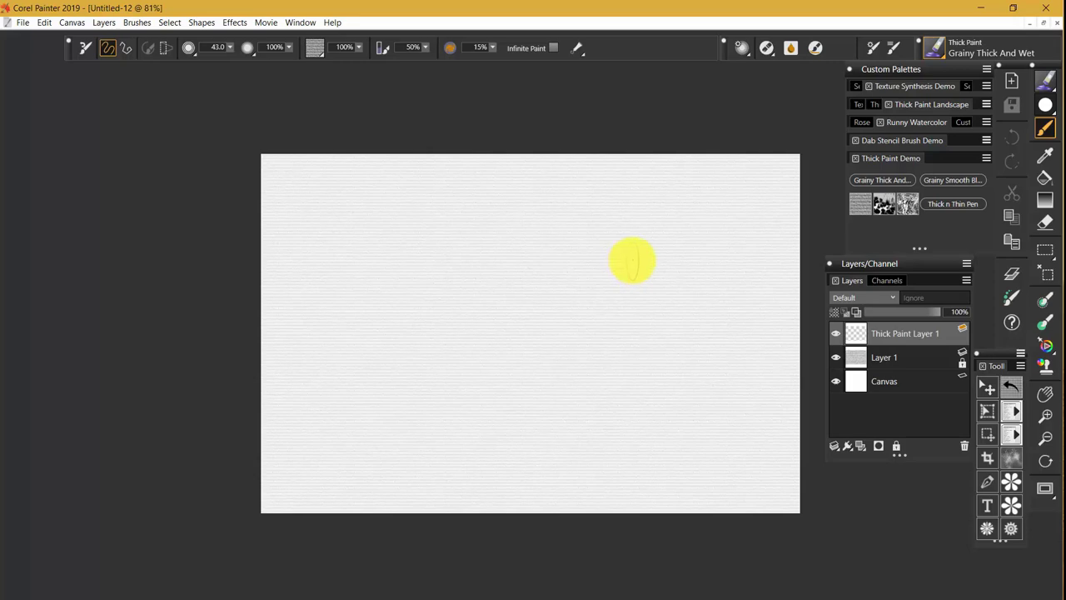
# Open the Mixer pad via the radial Window > Panels > Color menu and widen the Colors panel
pyautogui.press('v')
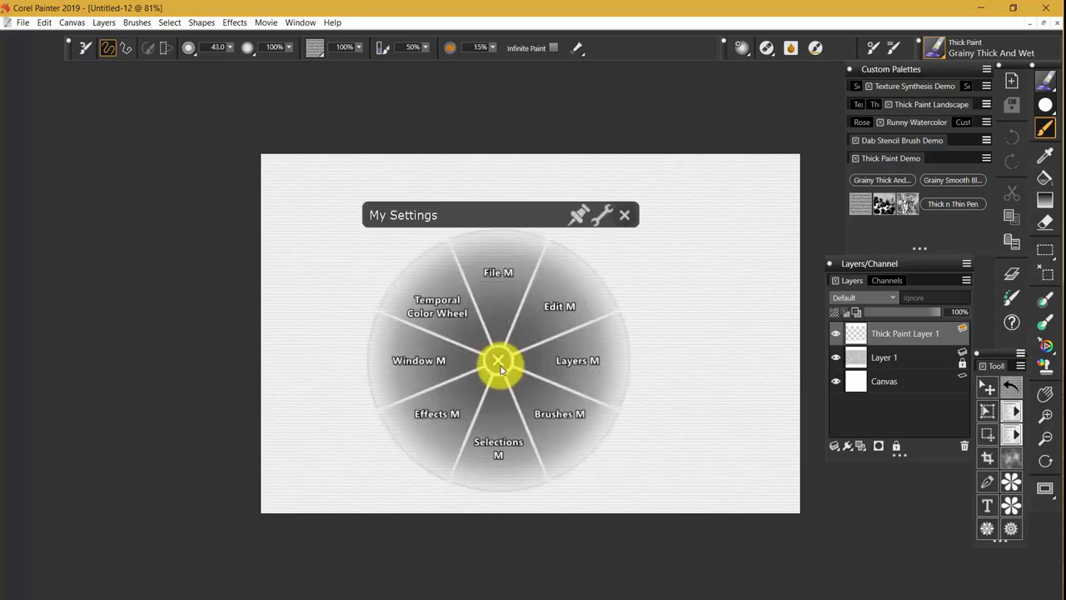
pyautogui.click(426, 370)
pyautogui.click(506, 291)
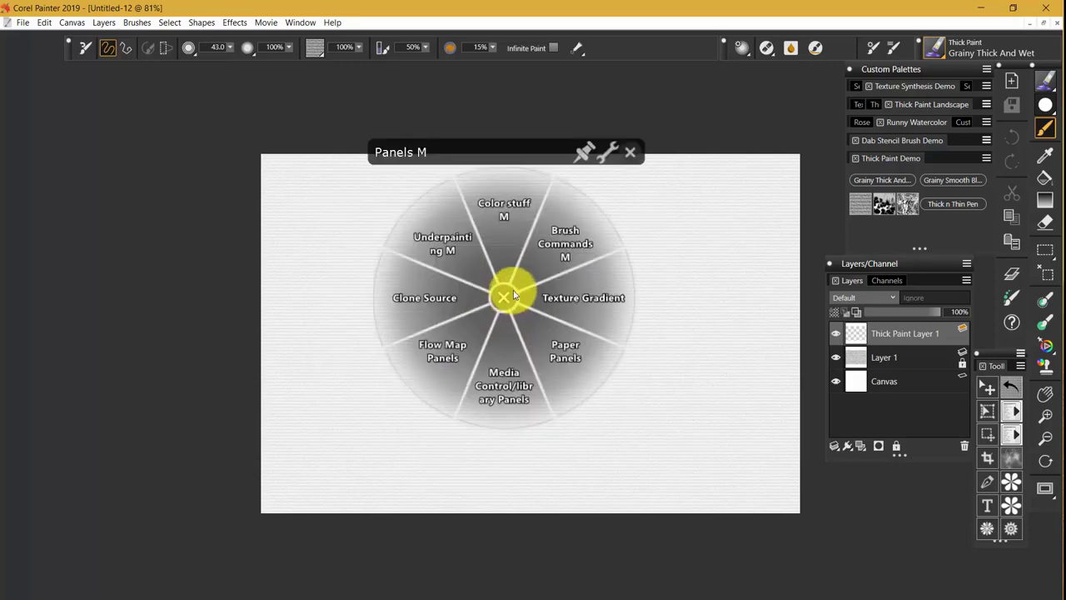
pyautogui.click(508, 227)
pyautogui.click(549, 205)
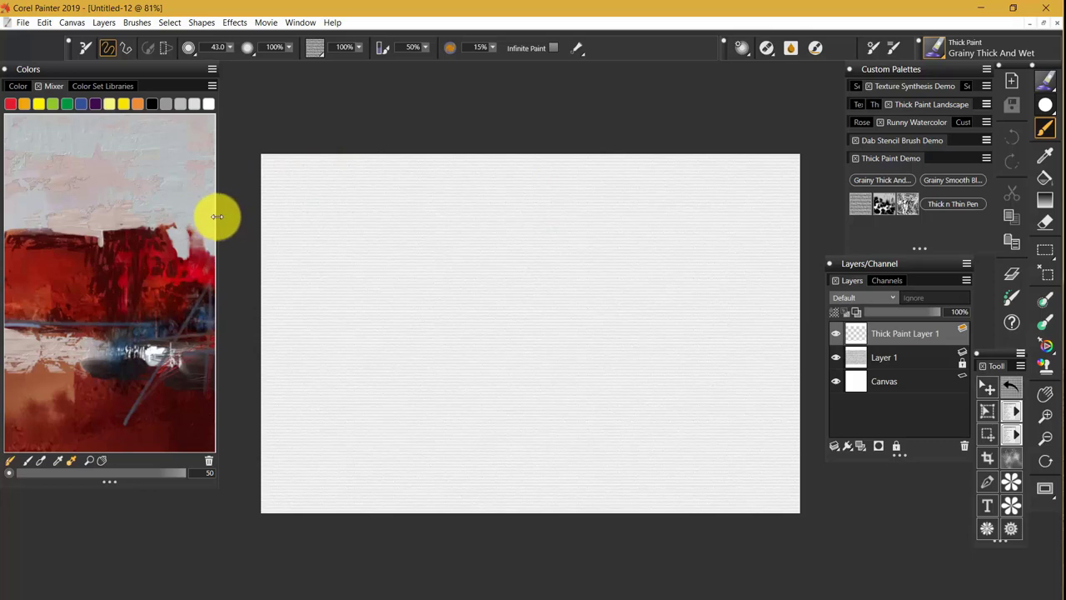
pyautogui.moveTo(217, 214); pyautogui.dragTo(249, 216)
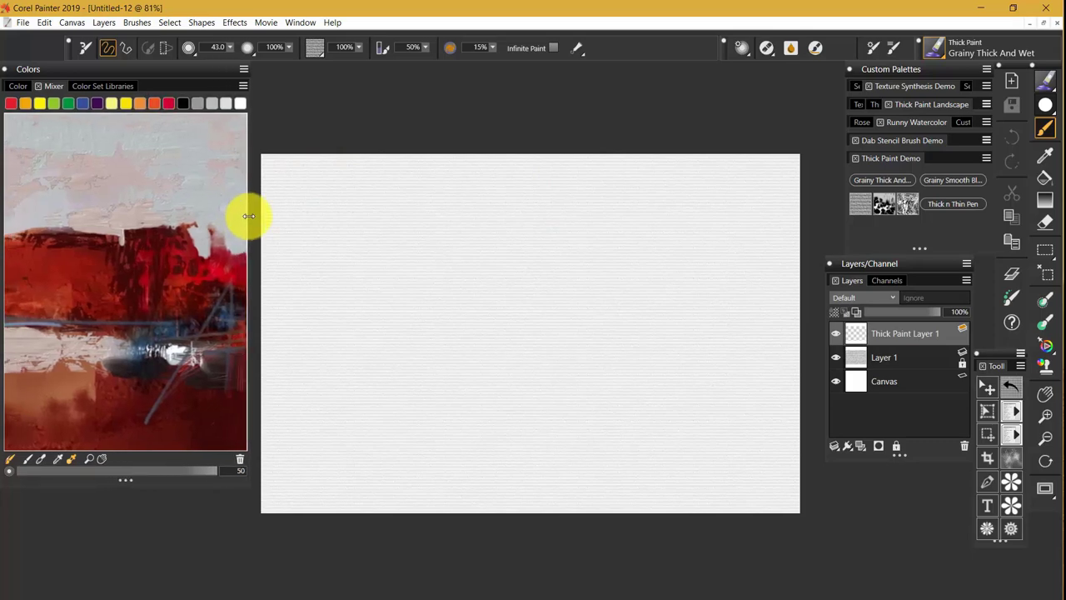
# Sample multiple dark red colours from the Mixer pad with the sampling size at 50
pyautogui.click(71, 460)
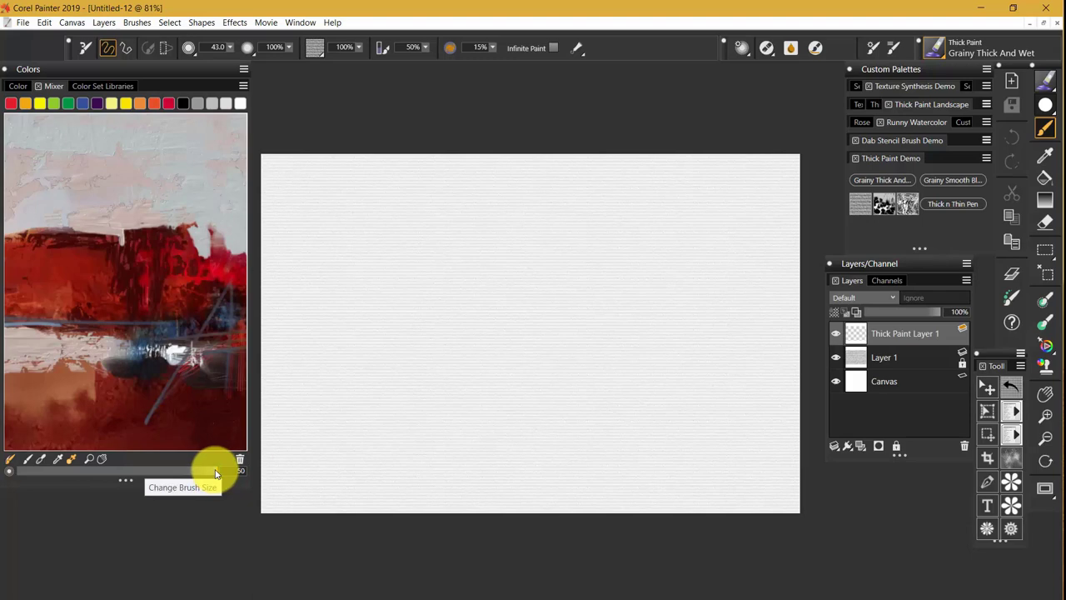
pyautogui.moveTo(215, 470); pyautogui.dragTo(131, 467)
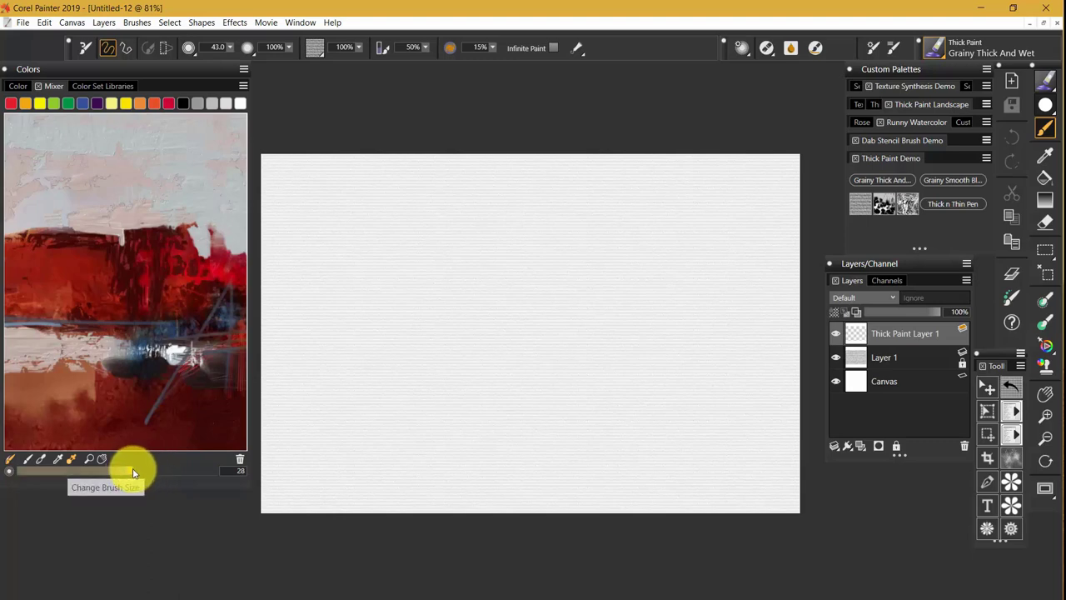
pyautogui.moveTo(135, 469)
pyautogui.mouseDown()
pyautogui.moveTo(231, 469)
pyautogui.moveTo(221, 471)
pyautogui.mouseUp()
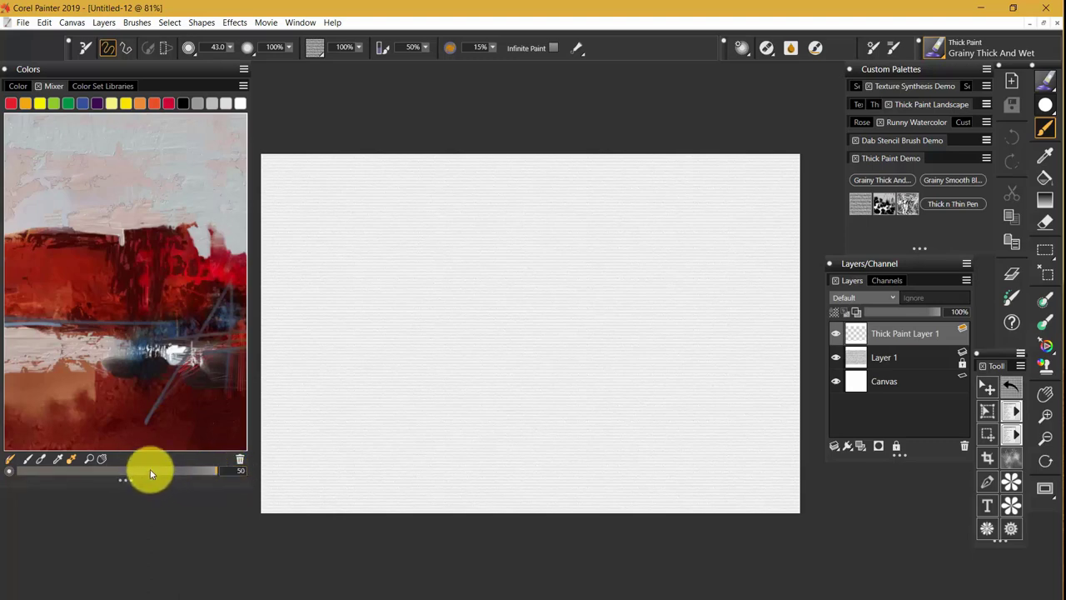
pyautogui.click(72, 460)
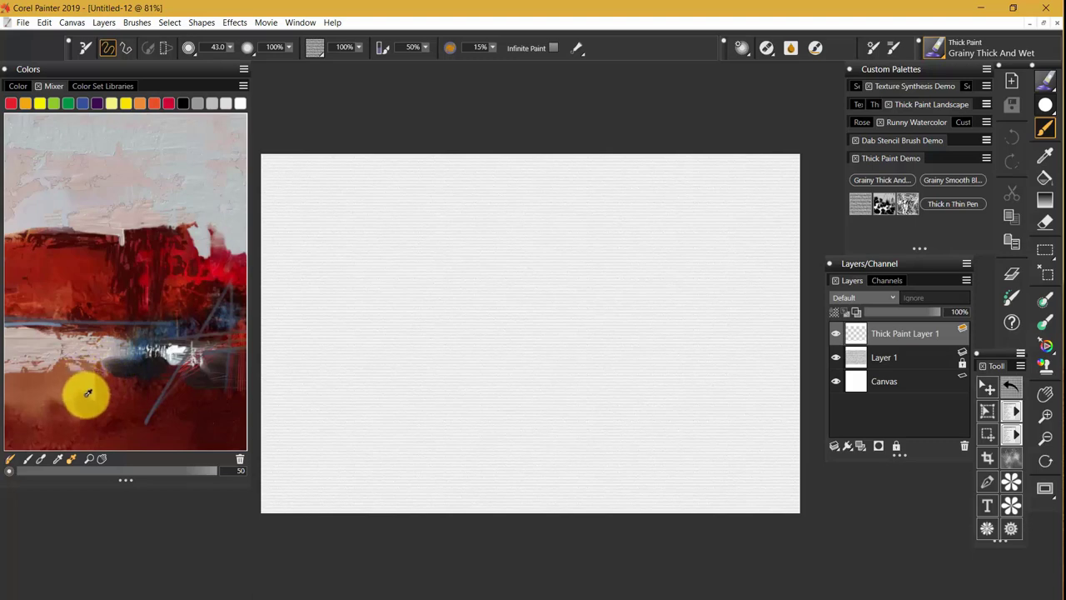
# Pan the Mixer pad to a new colour area, then return to Sample Multiple Colors
pyautogui.click(101, 458)
pyautogui.moveTo(139, 392)
pyautogui.mouseDown()
pyautogui.moveTo(212, 317)
pyautogui.moveTo(98, 323)
pyautogui.moveTo(167, 309)
pyautogui.moveTo(114, 319)
pyautogui.moveTo(174, 319)
pyautogui.moveTo(155, 338)
pyautogui.moveTo(72, 317)
pyautogui.moveTo(118, 337)
pyautogui.mouseUp()
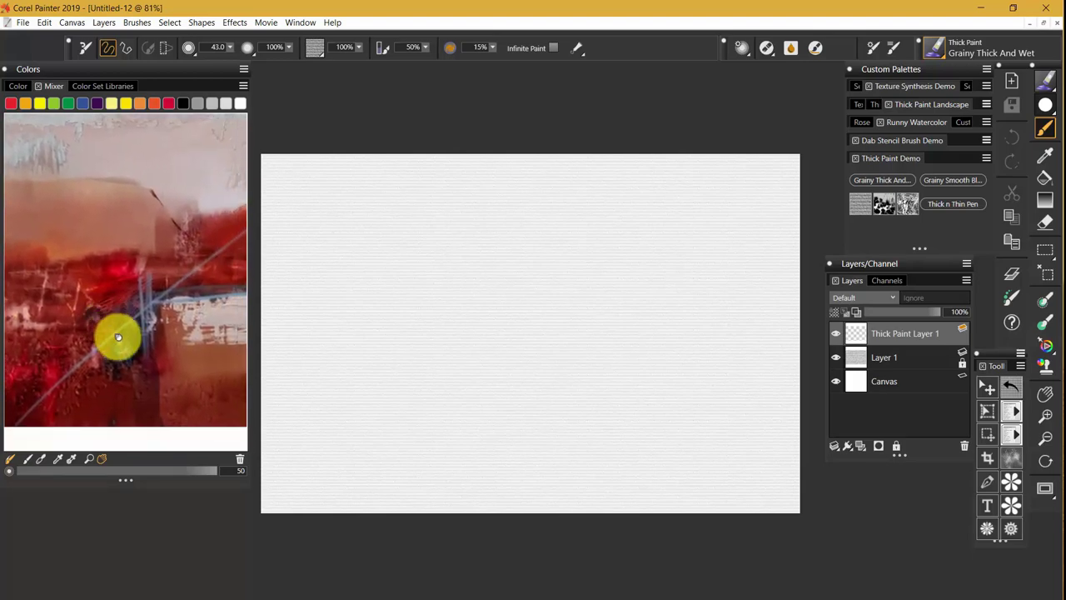
pyautogui.click(73, 459)
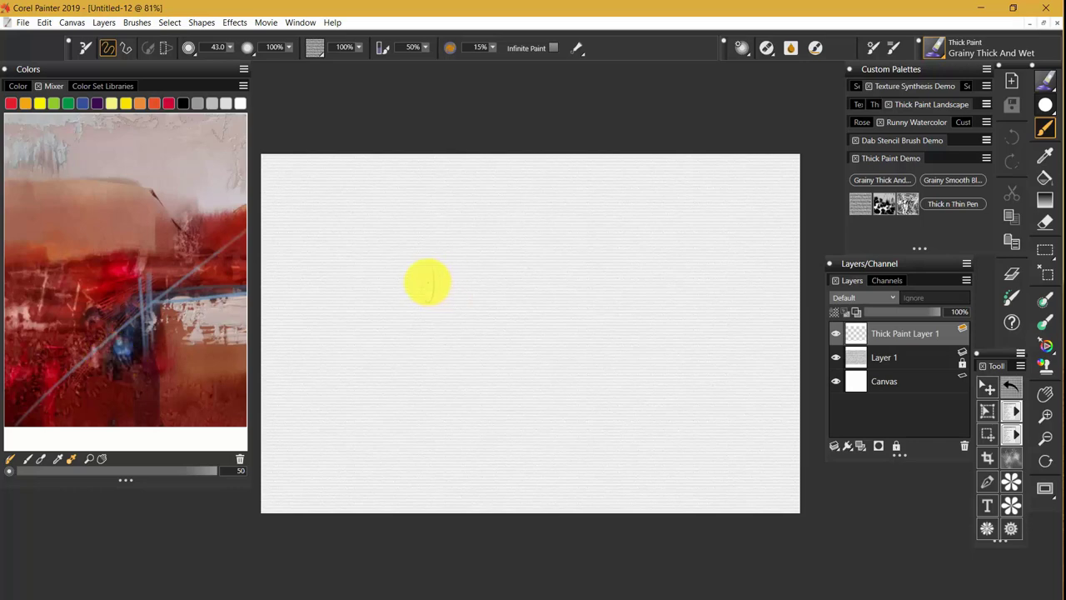
# Paint trial thick strokes: two vertical bars, a horizontal bar and a streaky diagonal below
pyautogui.moveTo(439, 288); pyautogui.dragTo(712, 302)
pyautogui.hotkey('ctrl', 'z')
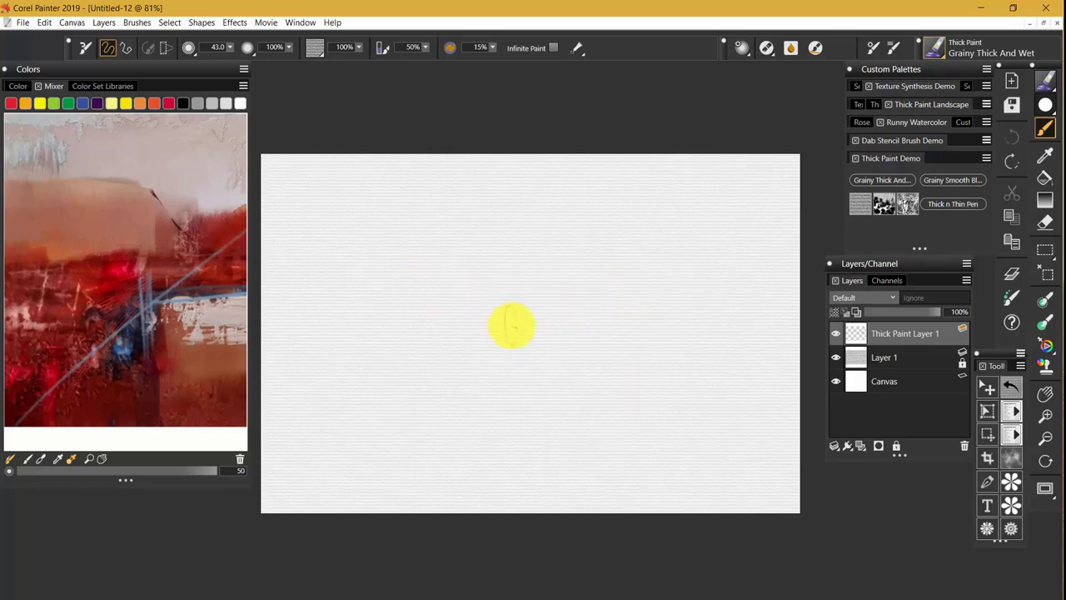
pyautogui.moveTo(537, 330); pyautogui.dragTo(685, 327)
pyautogui.moveTo(481, 248)
pyautogui.mouseDown()
pyautogui.moveTo(478, 458)
pyautogui.moveTo(471, 247)
pyautogui.moveTo(481, 247)
pyautogui.moveTo(480, 271)
pyautogui.mouseUp()
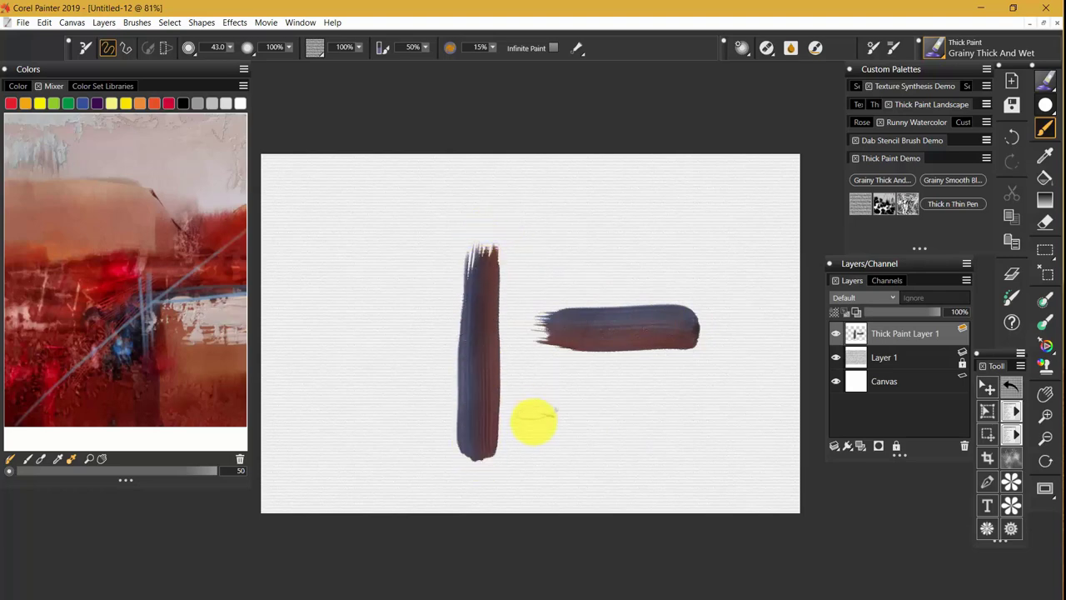
pyautogui.moveTo(530, 442); pyautogui.dragTo(542, 209)
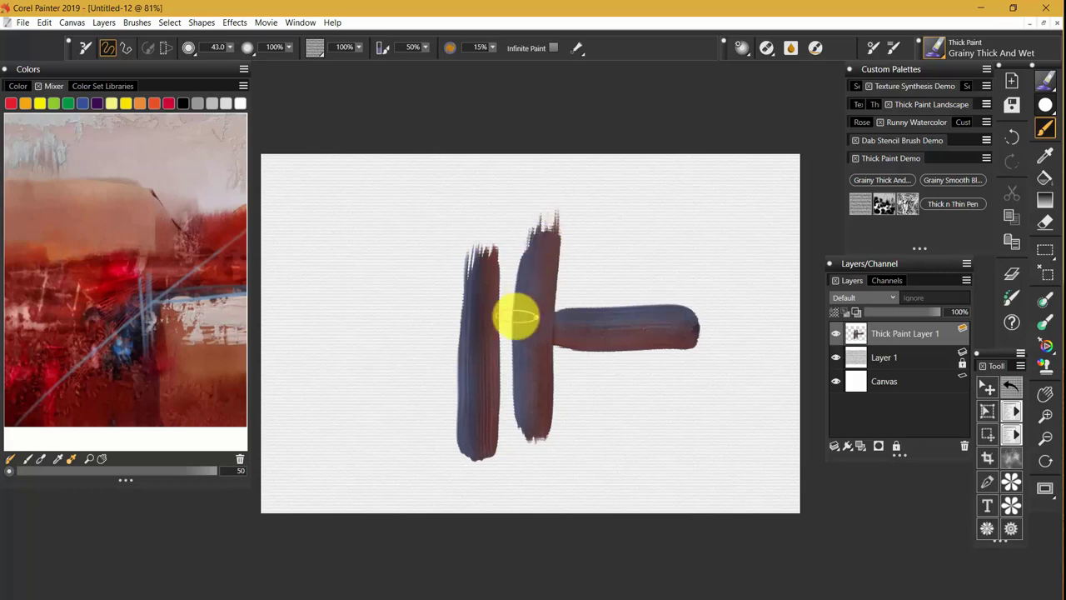
pyautogui.moveTo(574, 427); pyautogui.dragTo(679, 379)
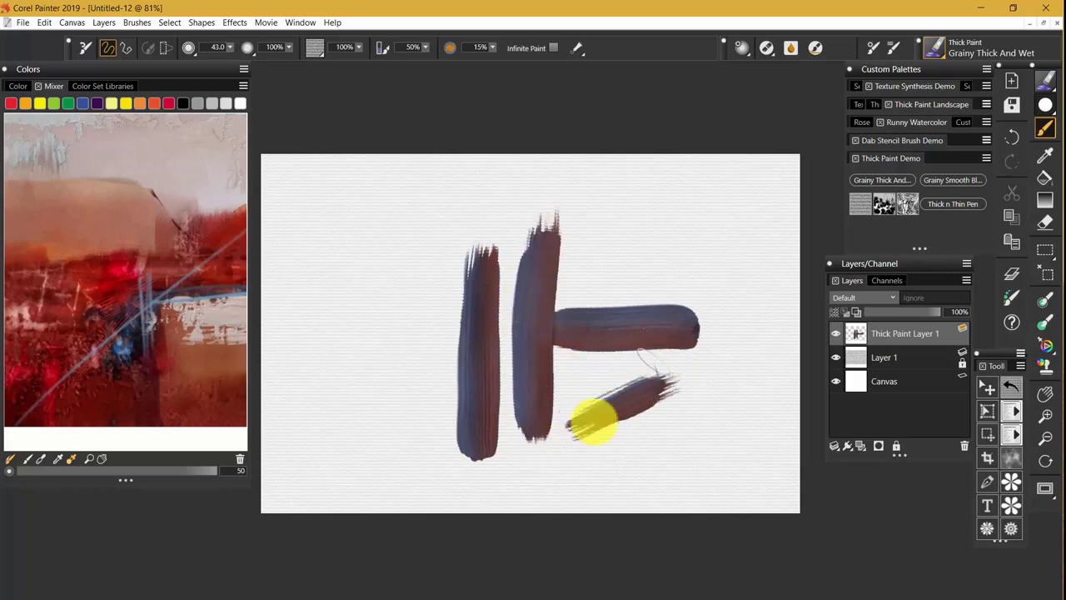
pyautogui.moveTo(590, 426)
pyautogui.mouseDown()
pyautogui.moveTo(590, 405)
pyautogui.moveTo(550, 465)
pyautogui.mouseUp()
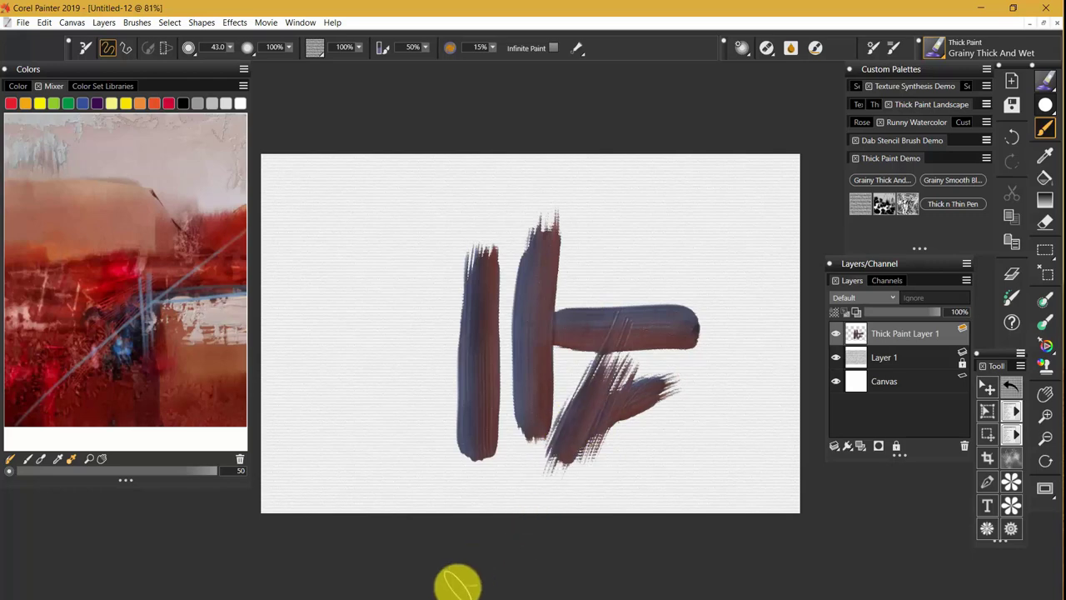
# Undo the earlier trial strokes and paint new diagonal and vertical bristle streaks
pyautogui.hotkey('ctrl', 'z')
pyautogui.hotkey('ctrl', 'z')
pyautogui.hotkey('ctrl', 'z')
pyautogui.hotkey('ctrl', 'z')
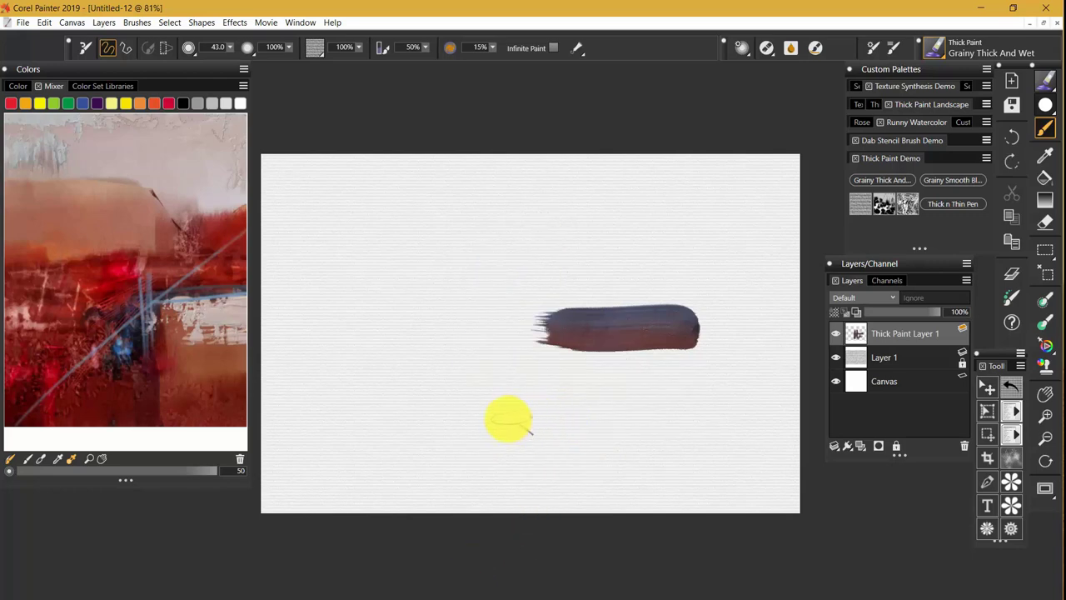
pyautogui.hotkey('ctrl', 'z')
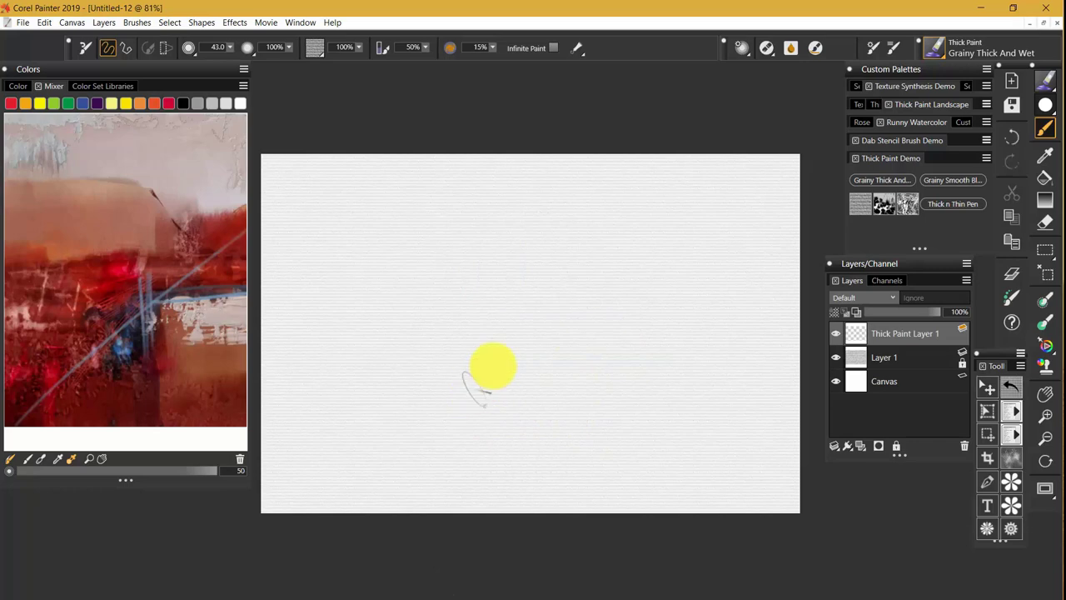
pyautogui.moveTo(485, 379)
pyautogui.mouseDown()
pyautogui.moveTo(614, 266)
pyautogui.moveTo(581, 278)
pyautogui.moveTo(419, 407)
pyautogui.moveTo(447, 378)
pyautogui.moveTo(525, 350)
pyautogui.mouseUp()
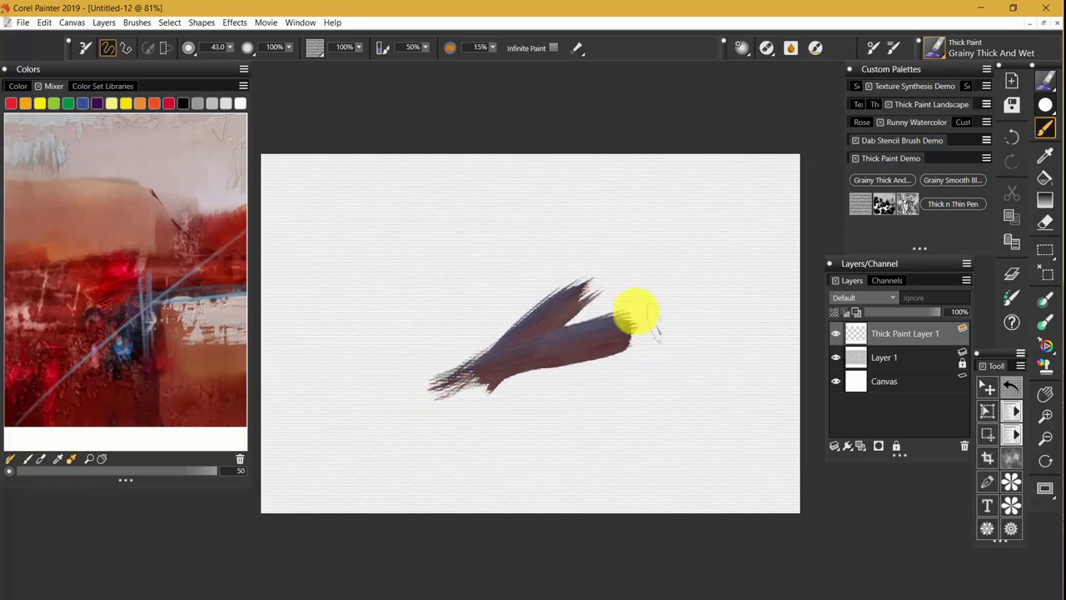
pyautogui.moveTo(633, 315)
pyautogui.mouseDown()
pyautogui.moveTo(547, 329)
pyautogui.moveTo(559, 291)
pyautogui.moveTo(583, 269)
pyautogui.moveTo(614, 257)
pyautogui.moveTo(633, 269)
pyautogui.moveTo(621, 416)
pyautogui.mouseUp()
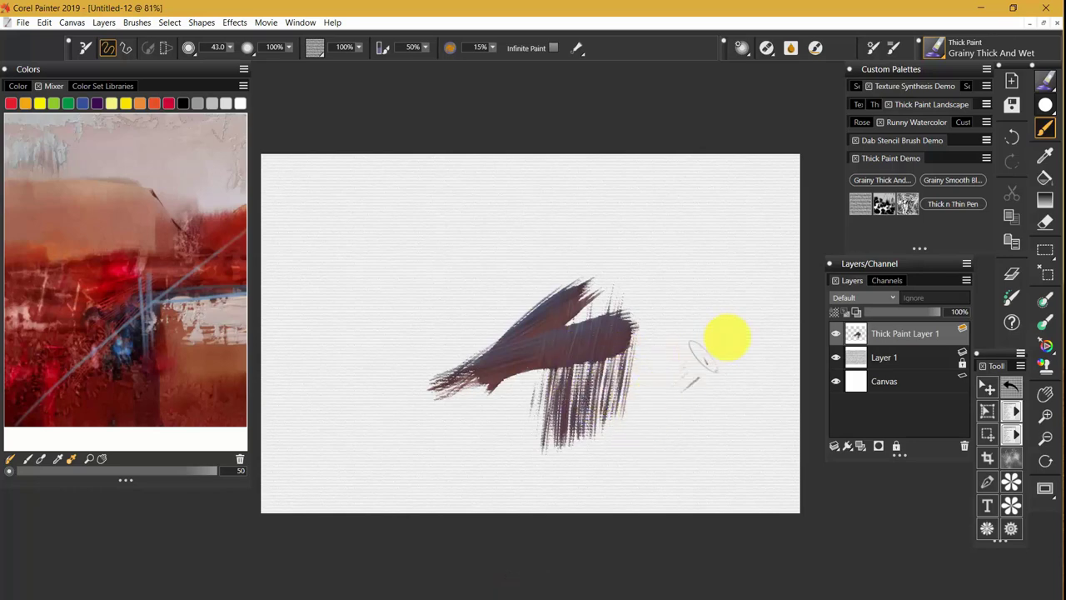
pyautogui.moveTo(727, 337)
pyautogui.mouseDown()
pyautogui.moveTo(610, 441)
pyautogui.moveTo(709, 357)
pyautogui.moveTo(648, 398)
pyautogui.moveTo(711, 359)
pyautogui.moveTo(660, 412)
pyautogui.moveTo(718, 363)
pyautogui.moveTo(682, 396)
pyautogui.moveTo(710, 385)
pyautogui.moveTo(703, 402)
pyautogui.moveTo(718, 386)
pyautogui.moveTo(695, 408)
pyautogui.moveTo(745, 374)
pyautogui.moveTo(663, 450)
pyautogui.moveTo(758, 372)
pyautogui.moveTo(650, 469)
pyautogui.mouseUp()
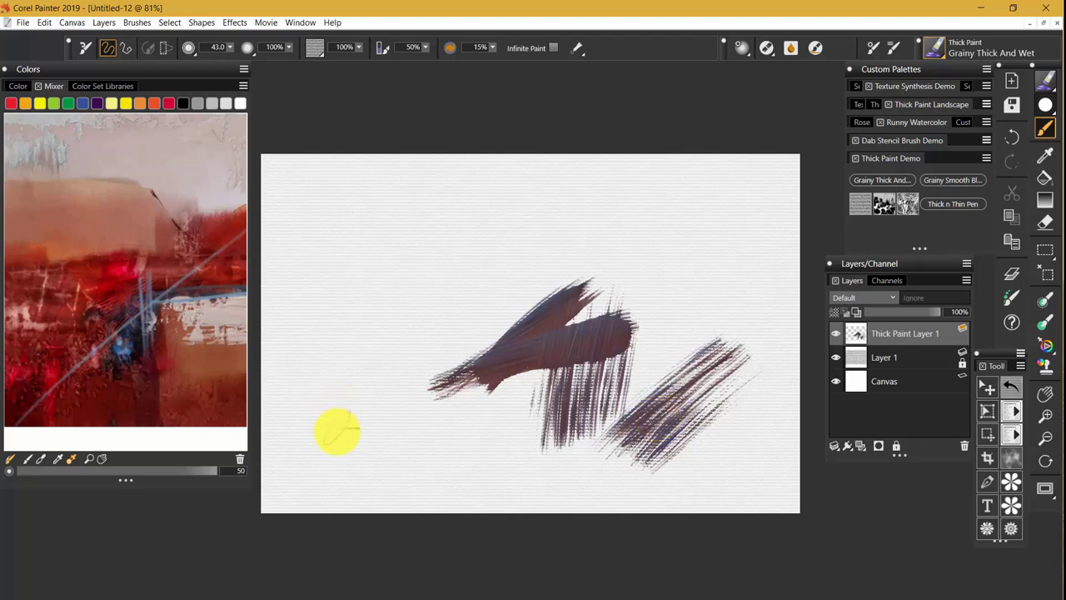
# Paint long arcing, vertical and sweeping strokes, then undo them to clear the canvas
pyautogui.moveTo(339, 435)
pyautogui.mouseDown()
pyautogui.moveTo(434, 310)
pyautogui.moveTo(588, 233)
pyautogui.moveTo(671, 240)
pyautogui.mouseUp()
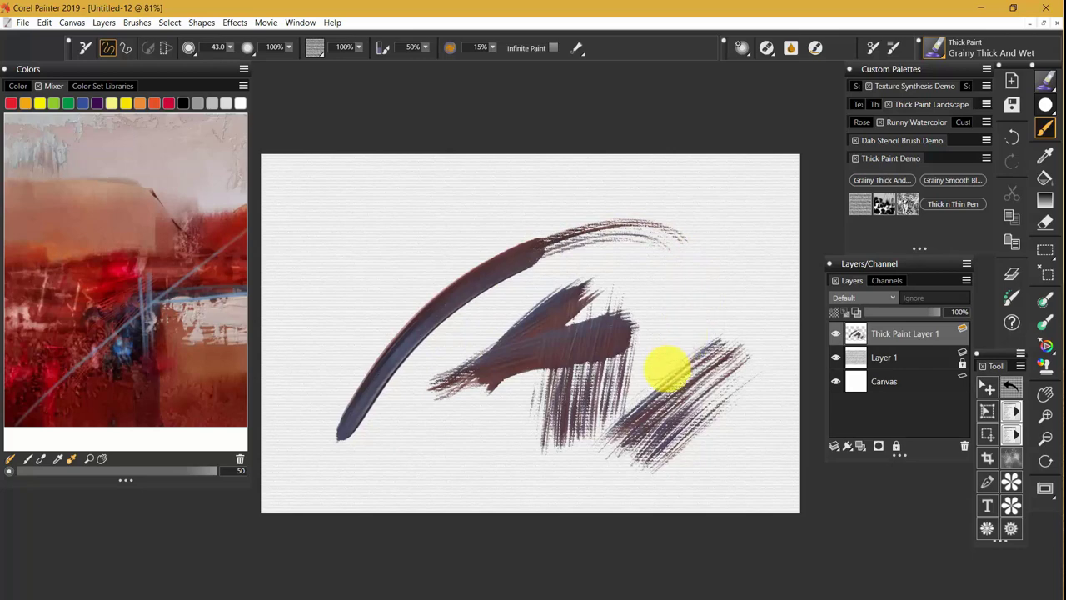
pyautogui.moveTo(467, 450); pyautogui.dragTo(440, 225)
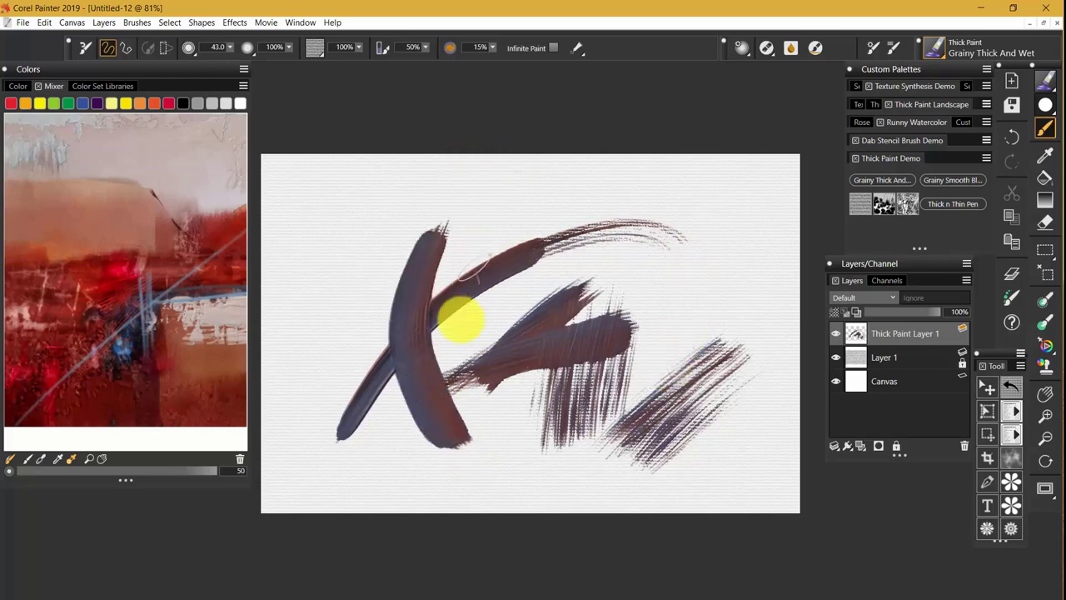
pyautogui.moveTo(495, 441)
pyautogui.mouseDown()
pyautogui.moveTo(466, 271)
pyautogui.moveTo(503, 227)
pyautogui.mouseUp()
pyautogui.moveTo(575, 199)
pyautogui.mouseDown()
pyautogui.moveTo(529, 203)
pyautogui.moveTo(307, 277)
pyautogui.mouseUp()
pyautogui.moveTo(392, 245); pyautogui.dragTo(382, 260)
pyautogui.moveTo(354, 296); pyautogui.dragTo(323, 435)
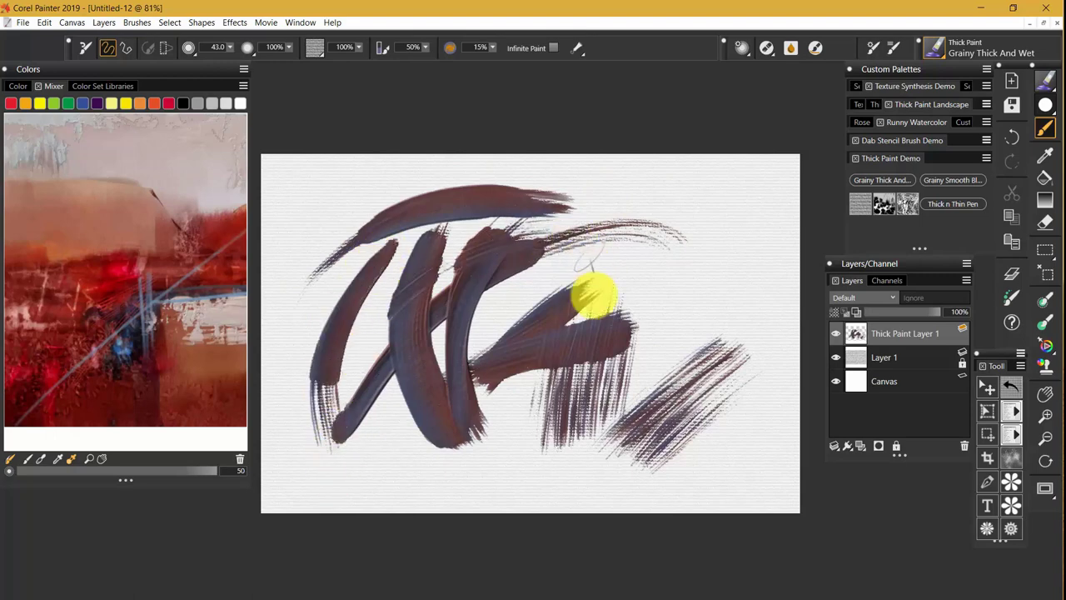
pyautogui.hotkey('ctrl', 'z')
pyautogui.hotkey('ctrl', 'z')
pyautogui.hotkey('ctrl', 'z')
pyautogui.hotkey('ctrl', 'z')
pyautogui.hotkey('ctrl', 'z')
pyautogui.hotkey('ctrl', 'z')
pyautogui.hotkey('ctrl', 'z')
pyautogui.hotkey('ctrl', 'z')
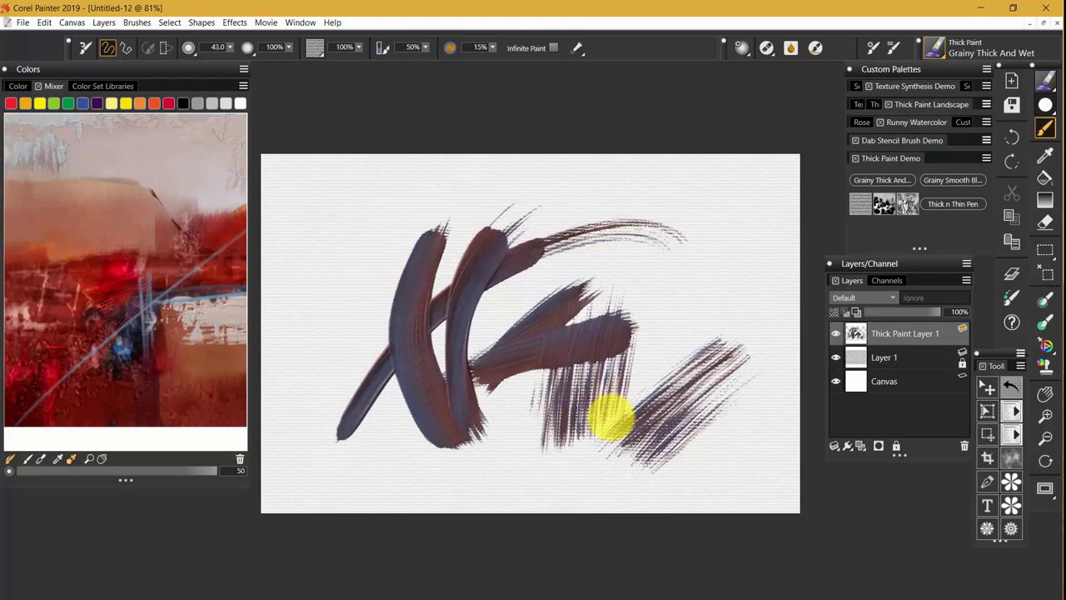
pyautogui.hotkey('ctrl', 'z')
pyautogui.hotkey('ctrl', 'z')
pyautogui.hotkey('ctrl', 'z')
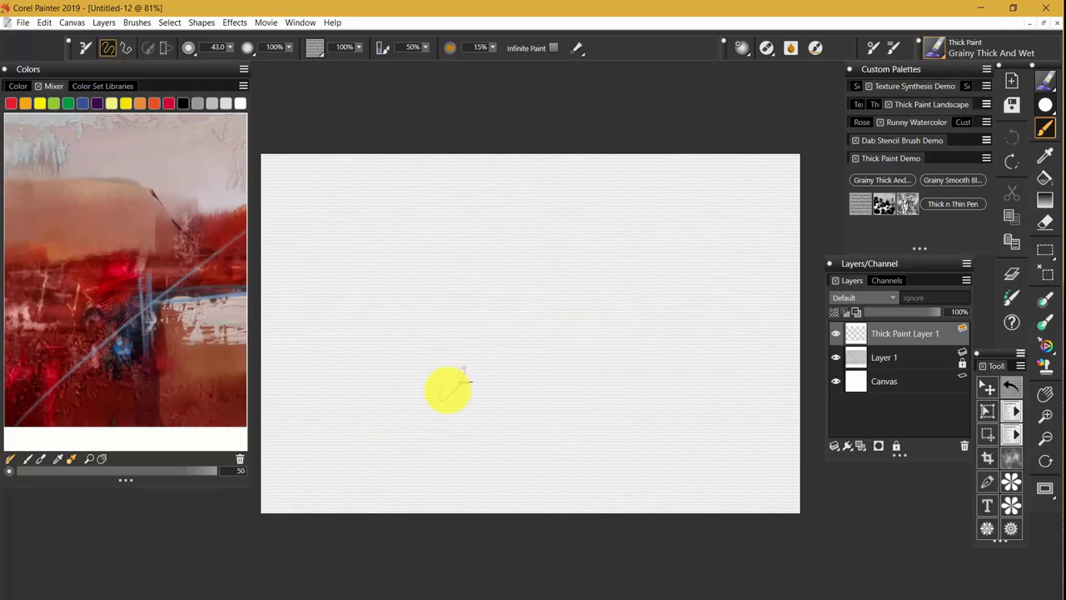
pyautogui.moveTo(437, 425); pyautogui.dragTo(658, 240)
pyautogui.moveTo(648, 383)
pyautogui.mouseDown()
pyautogui.moveTo(597, 298)
pyautogui.moveTo(393, 275)
pyautogui.mouseUp()
pyautogui.moveTo(431, 389)
pyautogui.mouseDown()
pyautogui.moveTo(472, 335)
pyautogui.moveTo(574, 292)
pyautogui.moveTo(472, 371)
pyautogui.moveTo(556, 322)
pyautogui.moveTo(564, 342)
pyautogui.moveTo(702, 416)
pyautogui.mouseUp()
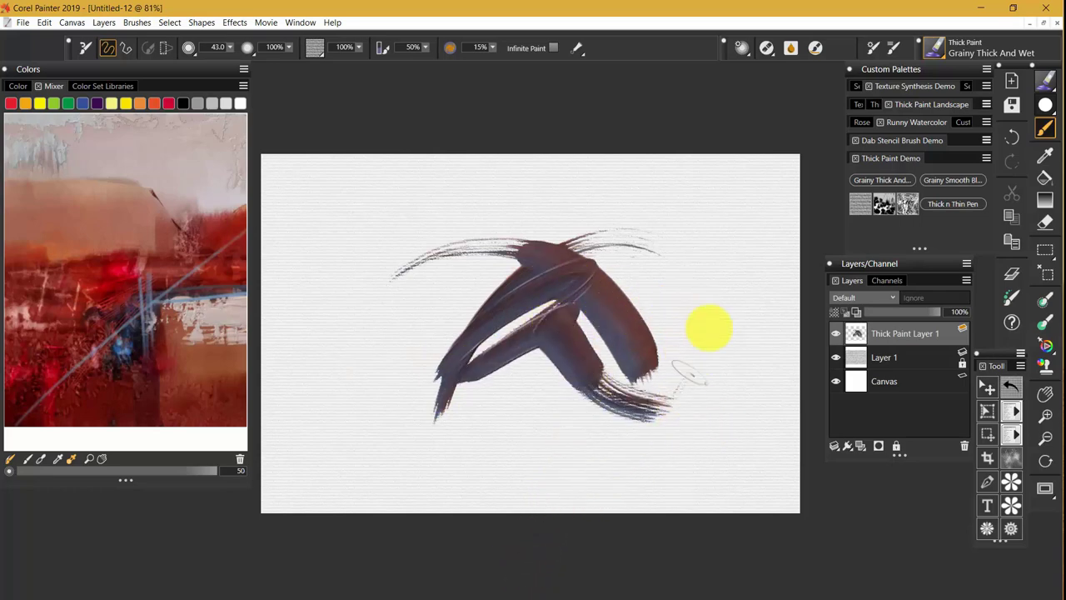
pyautogui.moveTo(714, 317)
pyautogui.mouseDown()
pyautogui.moveTo(674, 408)
pyautogui.moveTo(729, 329)
pyautogui.mouseUp()
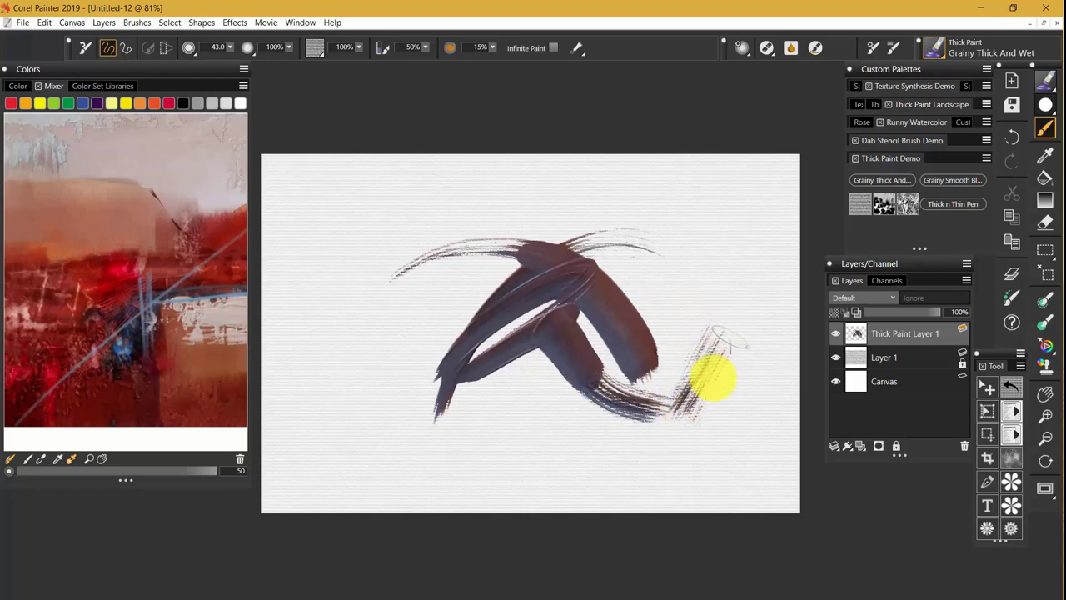
pyautogui.moveTo(699, 403)
pyautogui.mouseDown()
pyautogui.moveTo(698, 436)
pyautogui.moveTo(693, 410)
pyautogui.moveTo(728, 428)
pyautogui.moveTo(729, 381)
pyautogui.moveTo(707, 369)
pyautogui.moveTo(696, 404)
pyautogui.mouseUp()
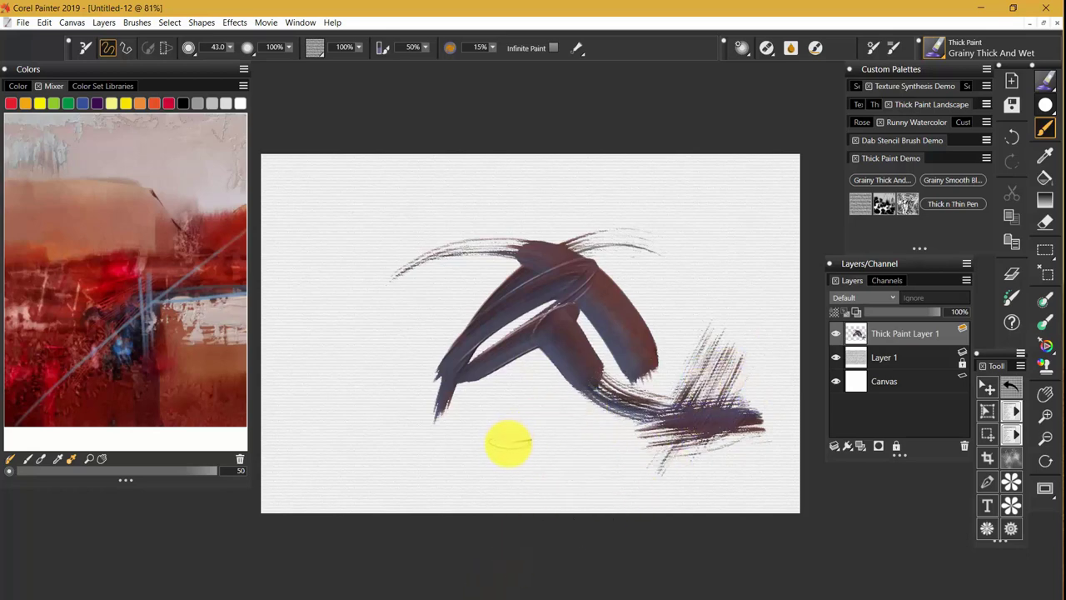
pyautogui.moveTo(502, 467)
pyautogui.mouseDown()
pyautogui.moveTo(591, 411)
pyautogui.moveTo(500, 465)
pyautogui.moveTo(542, 459)
pyautogui.moveTo(597, 476)
pyautogui.moveTo(498, 460)
pyautogui.moveTo(622, 381)
pyautogui.moveTo(452, 490)
pyautogui.moveTo(460, 483)
pyautogui.mouseUp()
pyautogui.hotkey('ctrl', 'z')
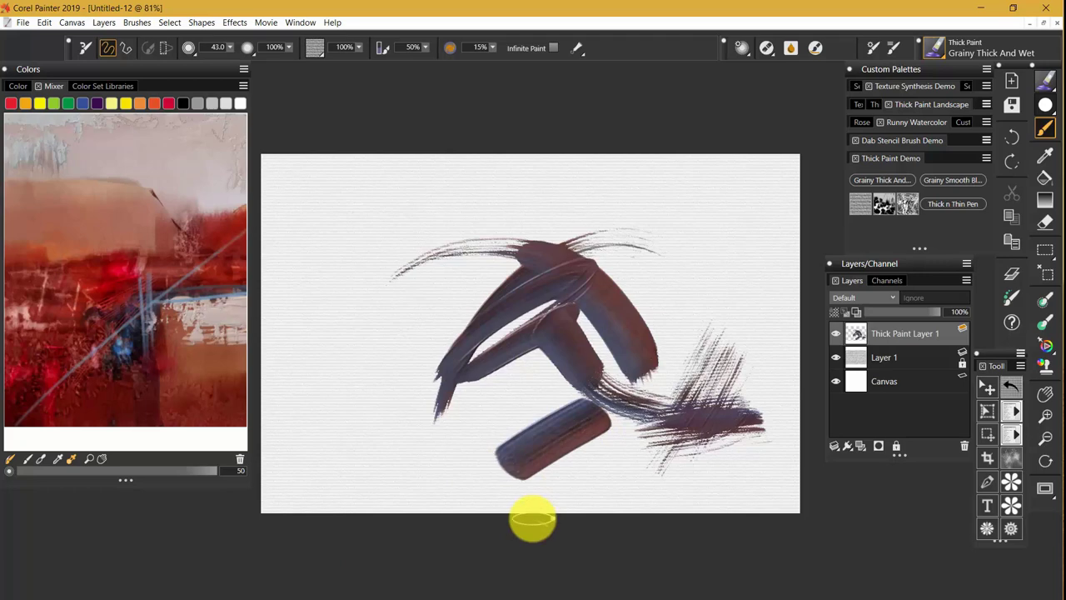
# Clear the canvas with Select All and Delete, then paint diagonal dark test strokes
pyautogui.hotkey('ctrl', 'a')
pyautogui.press('Delete')
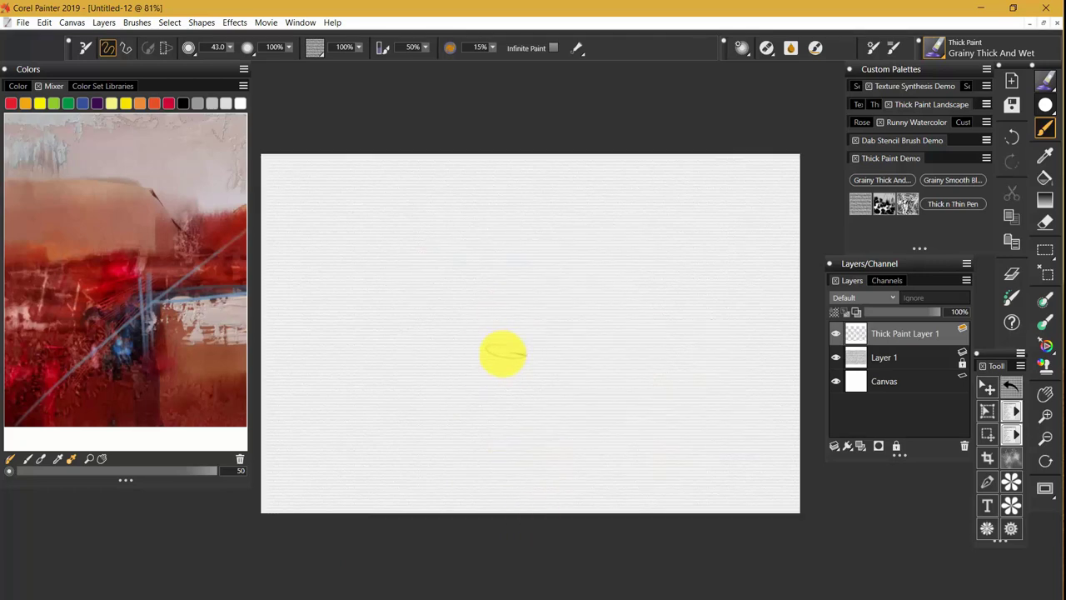
pyautogui.moveTo(452, 398); pyautogui.dragTo(583, 279)
pyautogui.moveTo(518, 350)
pyautogui.mouseDown()
pyautogui.moveTo(463, 387)
pyautogui.moveTo(553, 291)
pyautogui.moveTo(575, 281)
pyautogui.mouseUp()
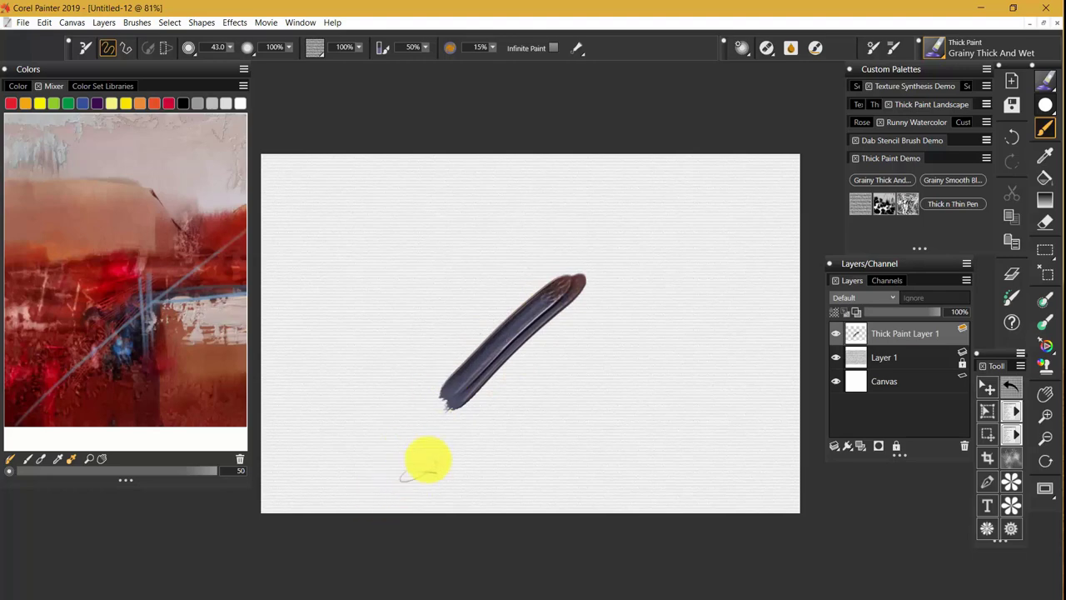
pyautogui.moveTo(575, 366); pyautogui.dragTo(545, 416)
pyautogui.moveTo(574, 325)
pyautogui.mouseDown()
pyautogui.moveTo(531, 427)
pyautogui.moveTo(571, 362)
pyautogui.moveTo(534, 389)
pyautogui.moveTo(610, 355)
pyautogui.moveTo(518, 393)
pyautogui.moveTo(638, 336)
pyautogui.moveTo(550, 377)
pyautogui.moveTo(574, 355)
pyautogui.moveTo(568, 406)
pyautogui.moveTo(588, 332)
pyautogui.moveTo(565, 434)
pyautogui.moveTo(601, 340)
pyautogui.moveTo(573, 430)
pyautogui.moveTo(580, 345)
pyautogui.moveTo(544, 460)
pyautogui.moveTo(560, 341)
pyautogui.moveTo(534, 454)
pyautogui.moveTo(551, 358)
pyautogui.moveTo(549, 395)
pyautogui.moveTo(580, 374)
pyautogui.moveTo(546, 377)
pyautogui.moveTo(593, 355)
pyautogui.moveTo(513, 456)
pyautogui.moveTo(524, 436)
pyautogui.moveTo(497, 246)
pyautogui.moveTo(499, 374)
pyautogui.mouseUp()
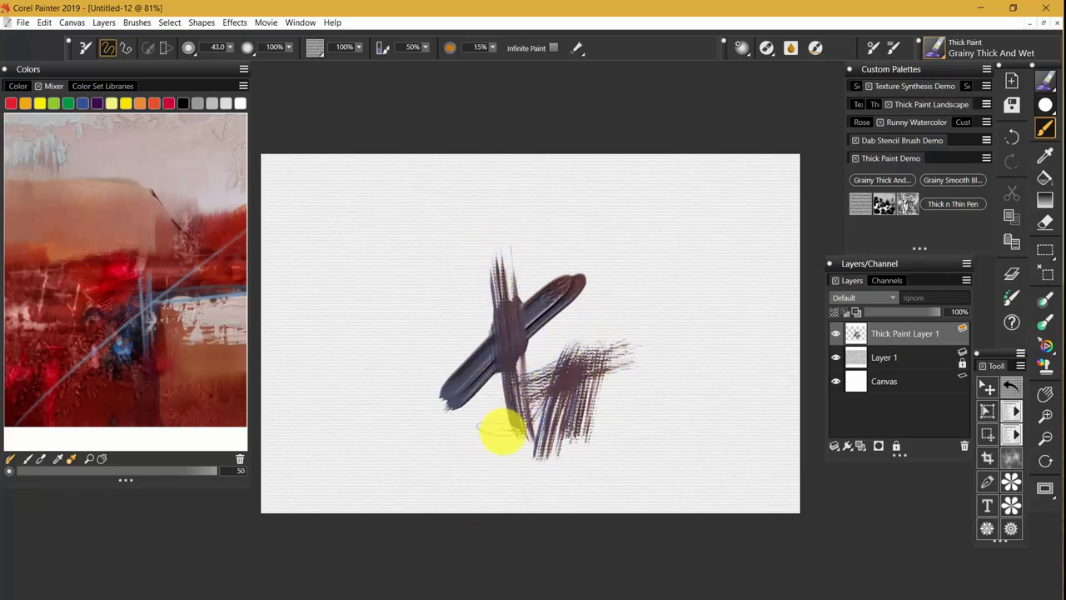
# Add thick vertical and diagonal strokes, then undo them back to a blank canvas
pyautogui.moveTo(475, 297)
pyautogui.mouseDown()
pyautogui.moveTo(488, 364)
pyautogui.moveTo(483, 454)
pyautogui.mouseUp()
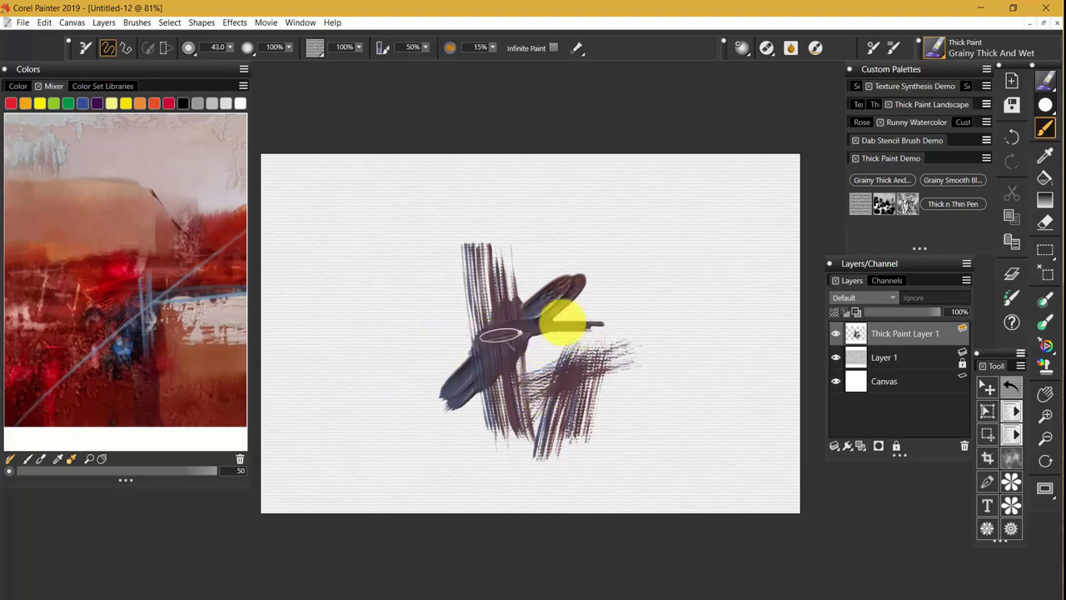
pyautogui.moveTo(554, 262)
pyautogui.mouseDown()
pyautogui.moveTo(542, 405)
pyautogui.moveTo(538, 291)
pyautogui.moveTo(552, 345)
pyautogui.moveTo(550, 483)
pyautogui.mouseUp()
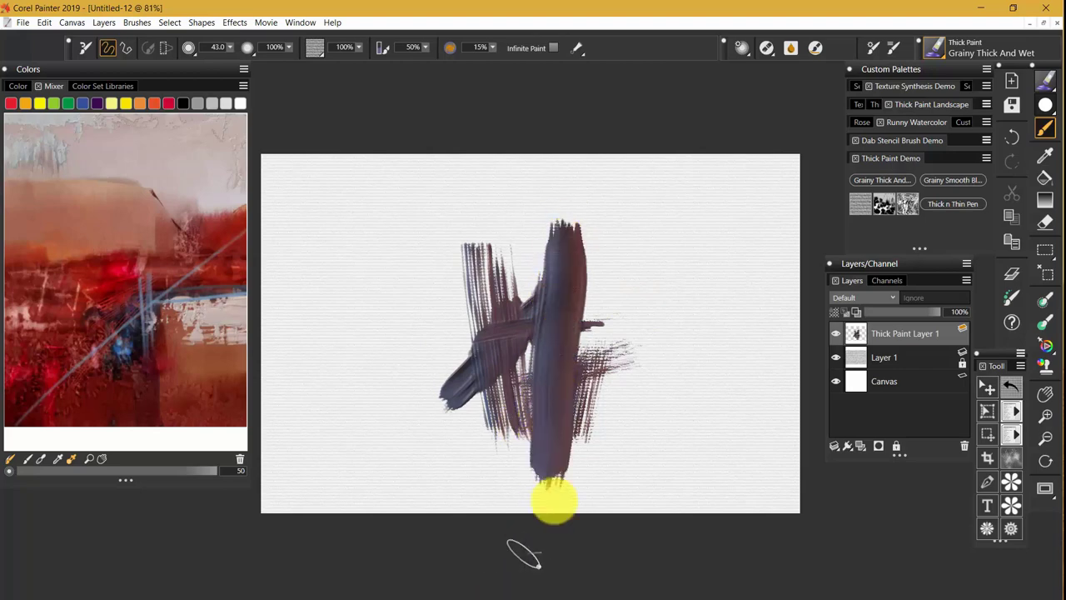
pyautogui.moveTo(550, 417)
pyautogui.mouseDown()
pyautogui.moveTo(594, 369)
pyautogui.moveTo(666, 346)
pyautogui.moveTo(583, 408)
pyautogui.mouseUp()
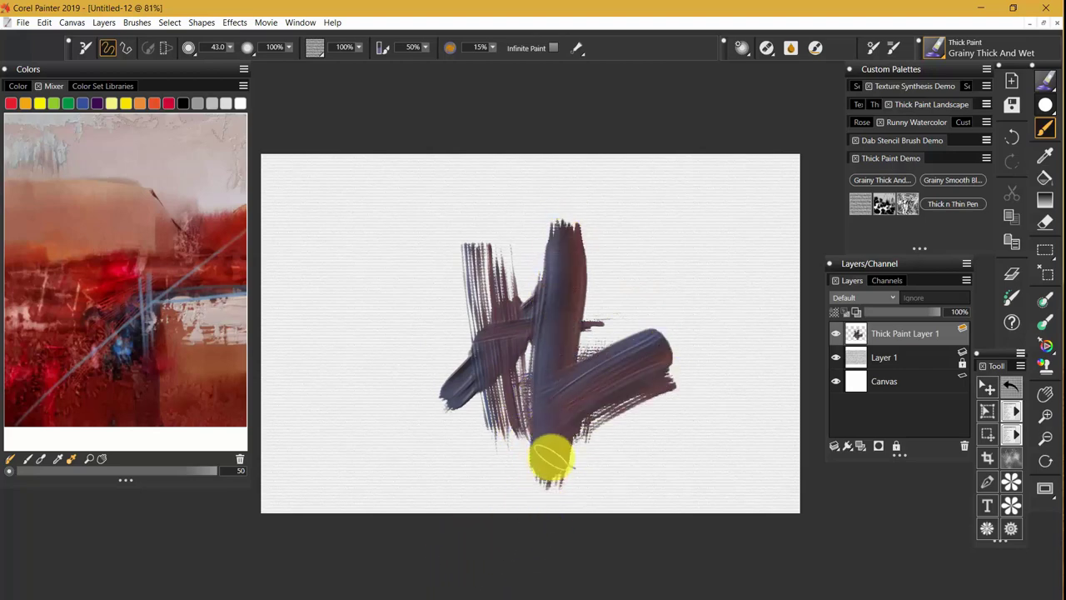
pyautogui.hotkey('ctrl', 'z')
pyautogui.hotkey('ctrl', 'z')
pyautogui.hotkey('ctrl', 'z')
pyautogui.hotkey('ctrl', 'z')
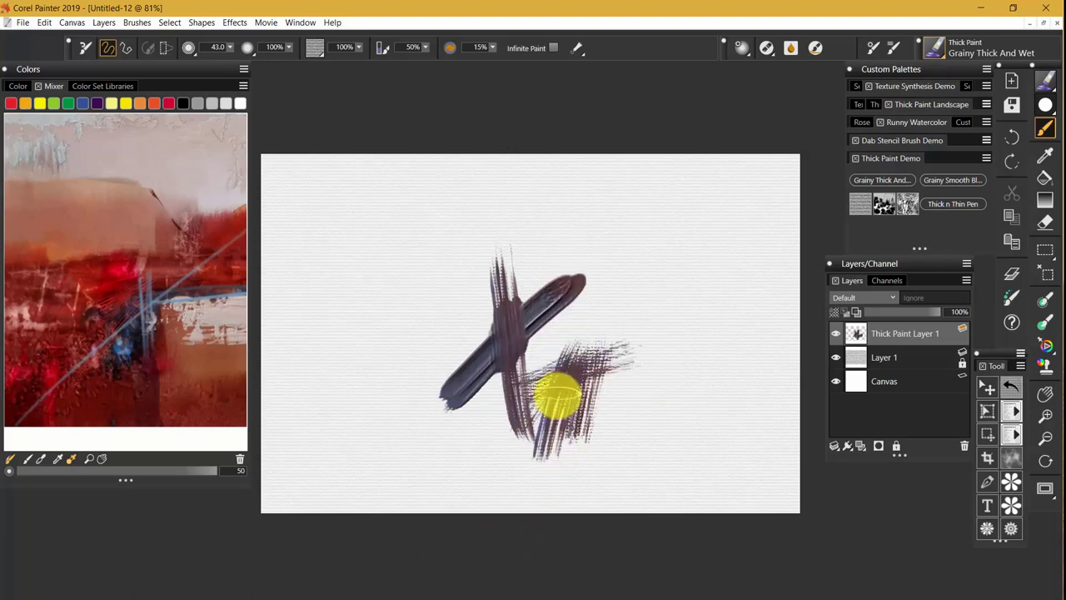
pyautogui.hotkey('ctrl', 'z')
pyautogui.hotkey('ctrl', 'z')
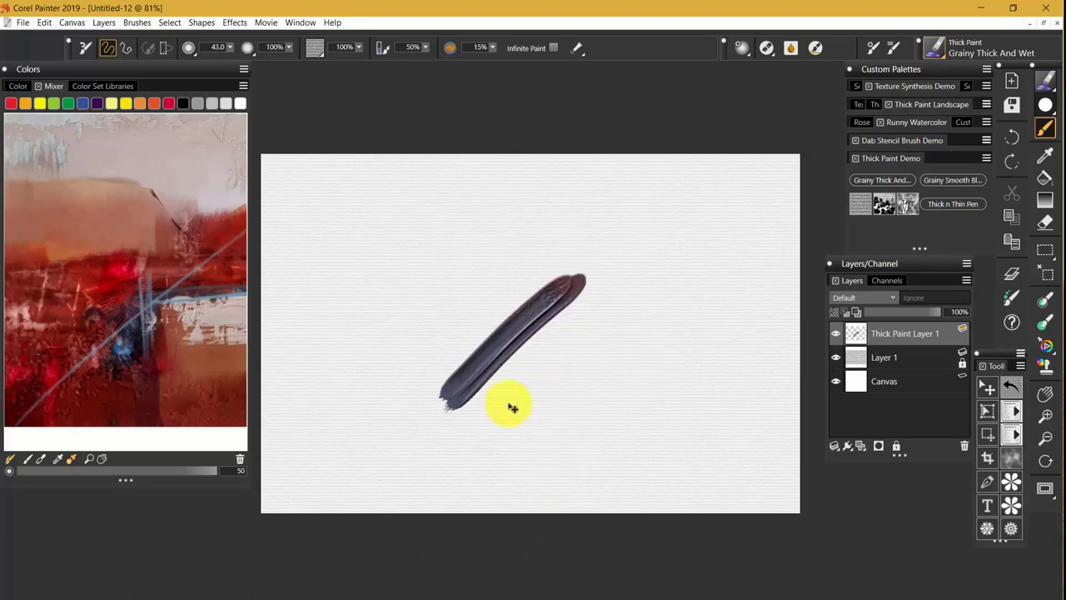
pyautogui.hotkey('ctrl', 'z')
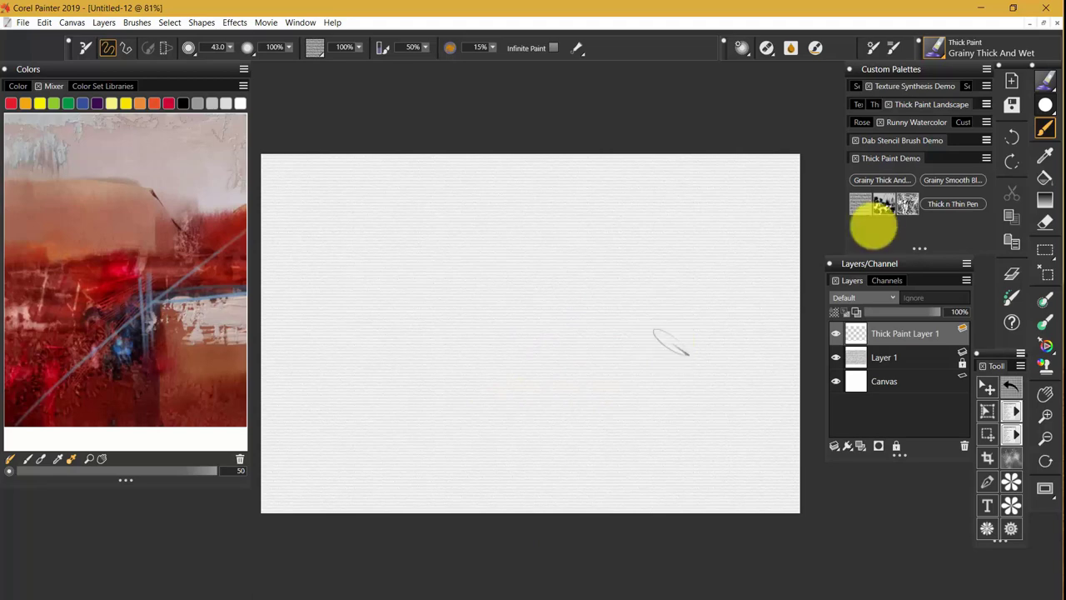
# Select Cloned Paper, reset its settings and raise Paper Scale to 193%, then test a stroke
pyautogui.click(906, 208)
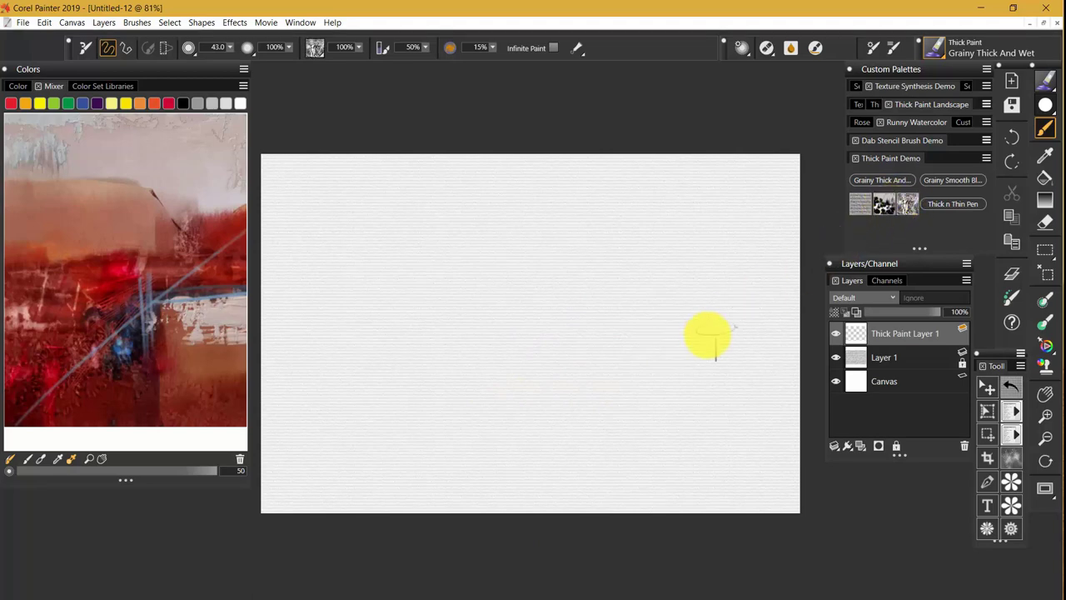
pyautogui.click(317, 49)
pyautogui.click(440, 255)
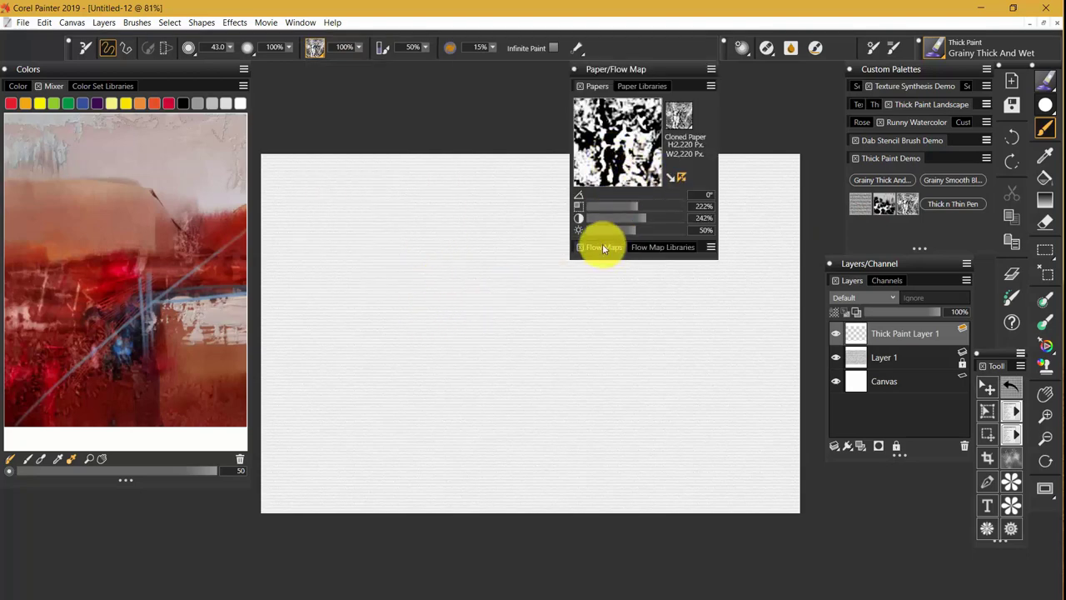
pyautogui.click(1016, 390)
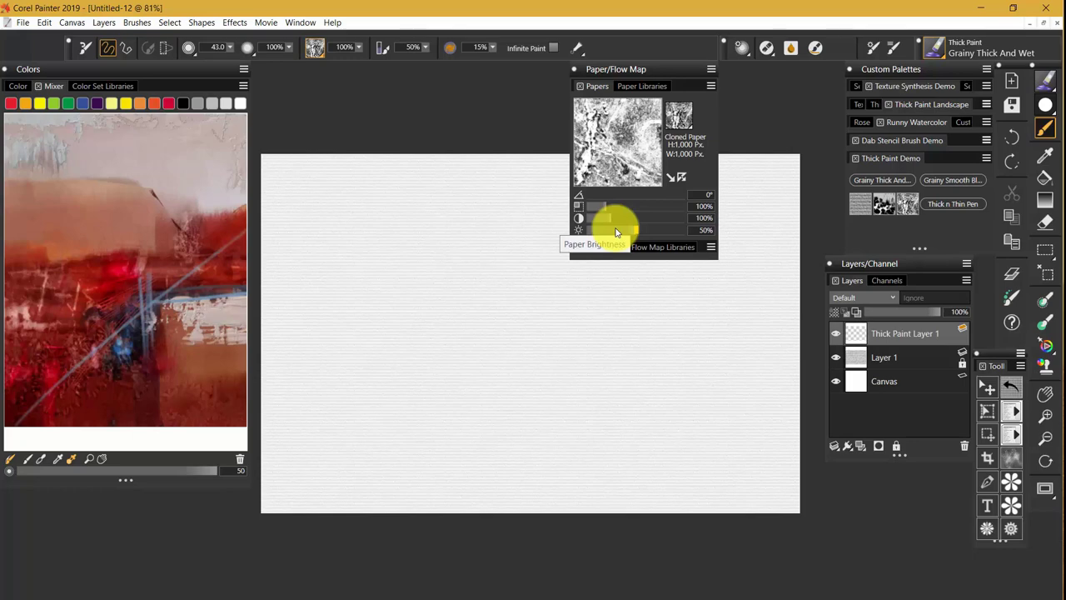
pyautogui.moveTo(629, 207); pyautogui.dragTo(640, 219)
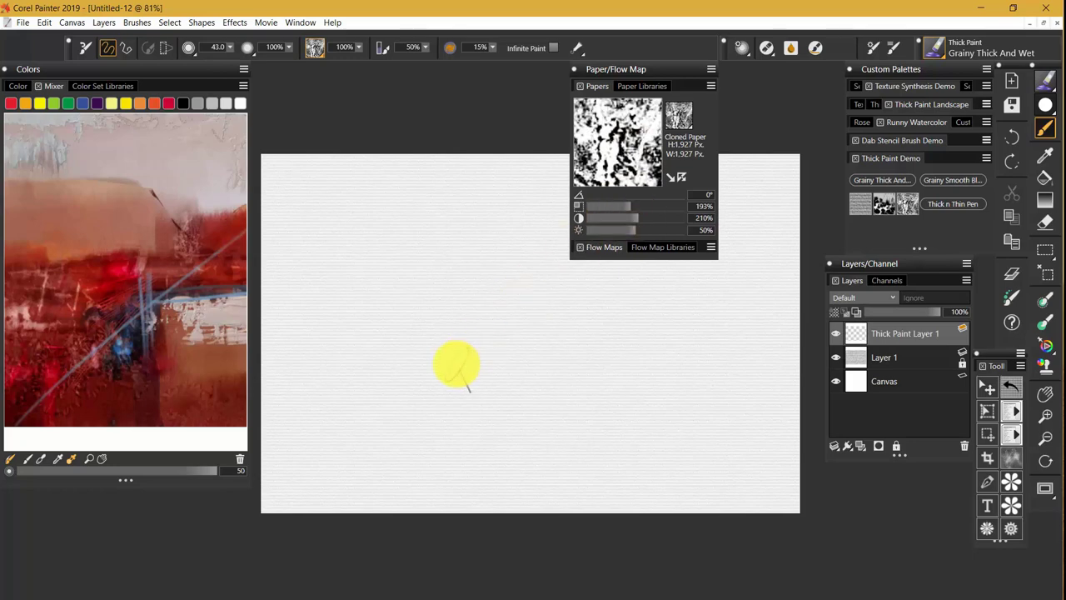
pyautogui.moveTo(489, 414); pyautogui.dragTo(454, 408)
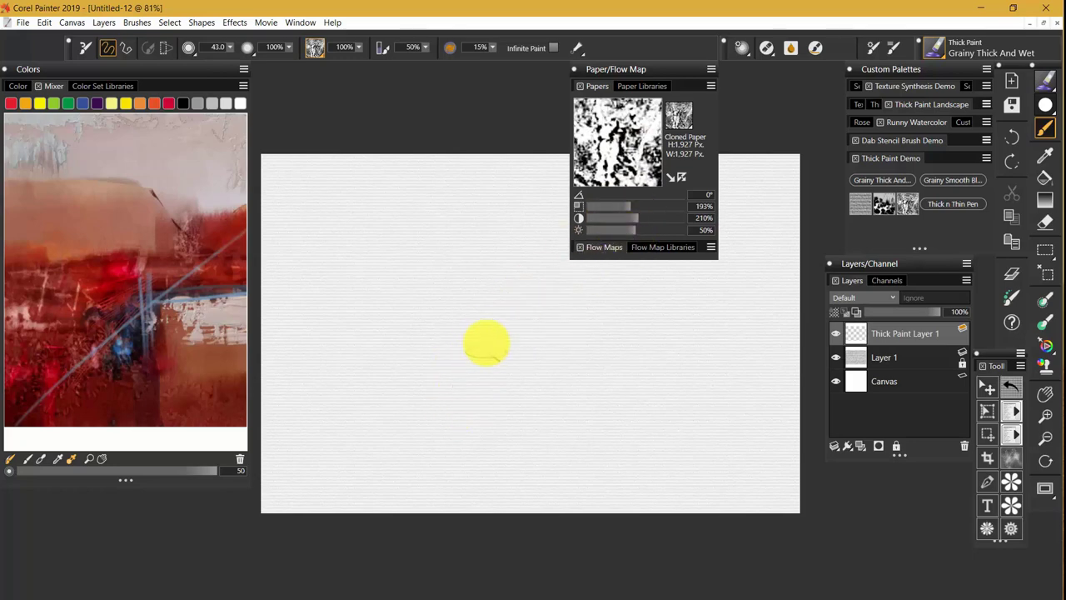
# Scrub a broad diagonal dark purple band showing the Cloned Paper grain
pyautogui.moveTo(528, 263)
pyautogui.mouseDown()
pyautogui.moveTo(454, 327)
pyautogui.moveTo(442, 359)
pyautogui.mouseUp()
pyautogui.moveTo(400, 400)
pyautogui.mouseDown()
pyautogui.moveTo(528, 276)
pyautogui.moveTo(434, 419)
pyautogui.moveTo(487, 377)
pyautogui.moveTo(542, 305)
pyautogui.moveTo(585, 297)
pyautogui.moveTo(516, 414)
pyautogui.moveTo(567, 374)
pyautogui.moveTo(528, 374)
pyautogui.moveTo(720, 314)
pyautogui.moveTo(683, 305)
pyautogui.moveTo(595, 314)
pyautogui.moveTo(707, 302)
pyautogui.moveTo(667, 341)
pyautogui.moveTo(621, 429)
pyautogui.mouseUp()
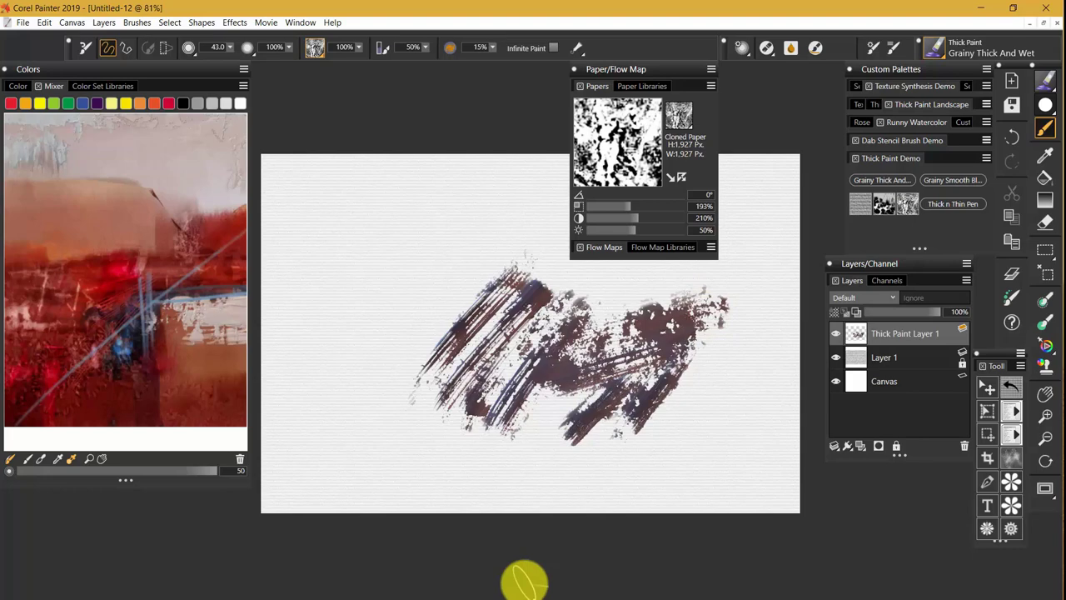
# Paint four crossing yellow strokes over the purple, then a diagonal mint green stroke
pyautogui.click(108, 87)
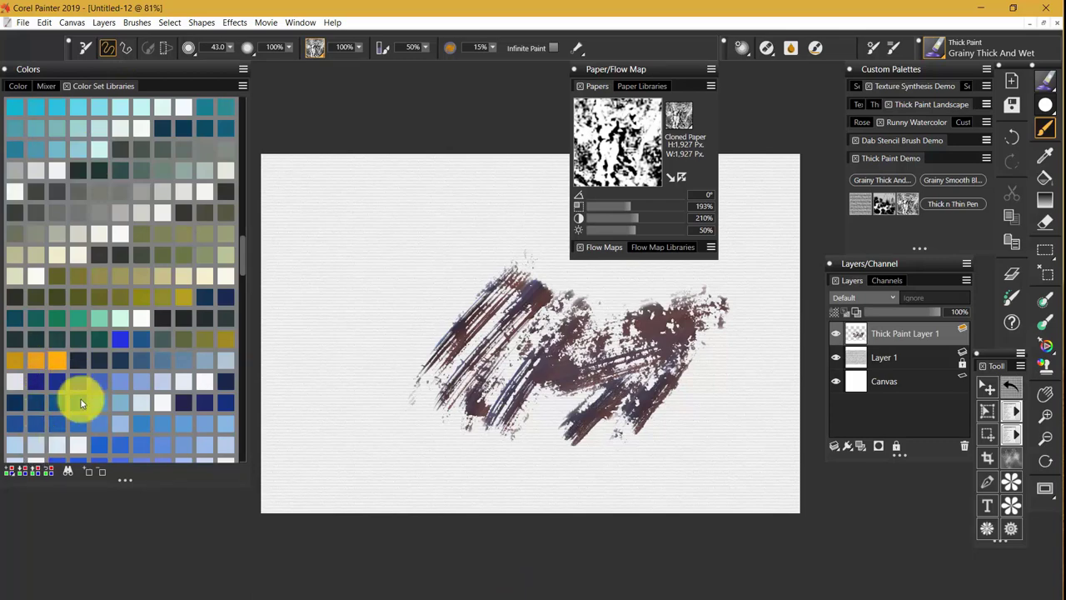
pyautogui.moveTo(483, 226)
pyautogui.mouseDown()
pyautogui.moveTo(499, 424)
pyautogui.moveTo(489, 235)
pyautogui.moveTo(512, 462)
pyautogui.mouseUp()
pyautogui.moveTo(531, 268); pyautogui.dragTo(558, 446)
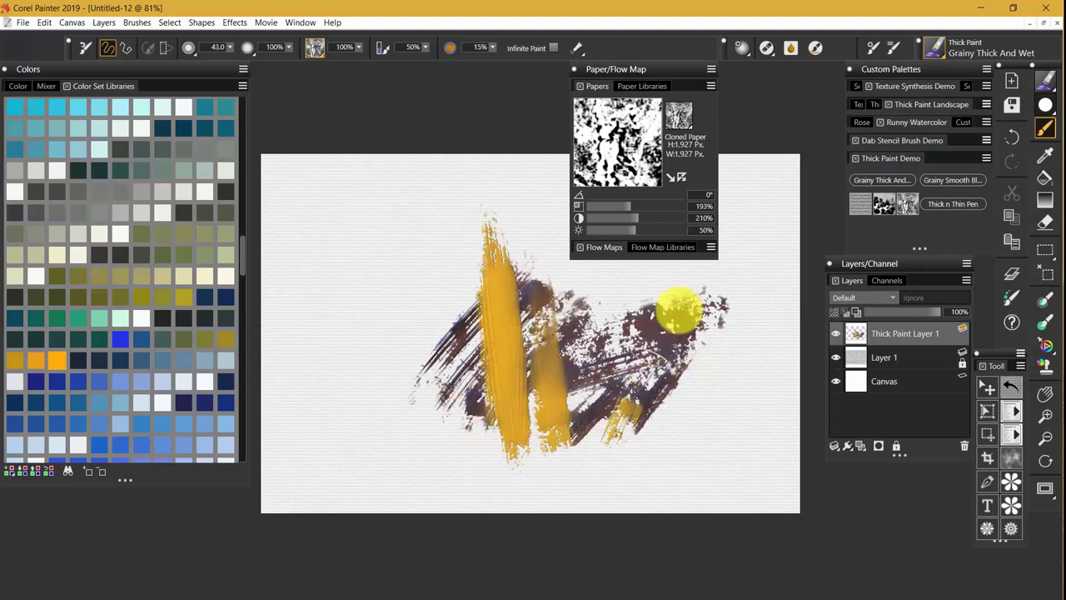
pyautogui.moveTo(691, 295); pyautogui.dragTo(605, 425)
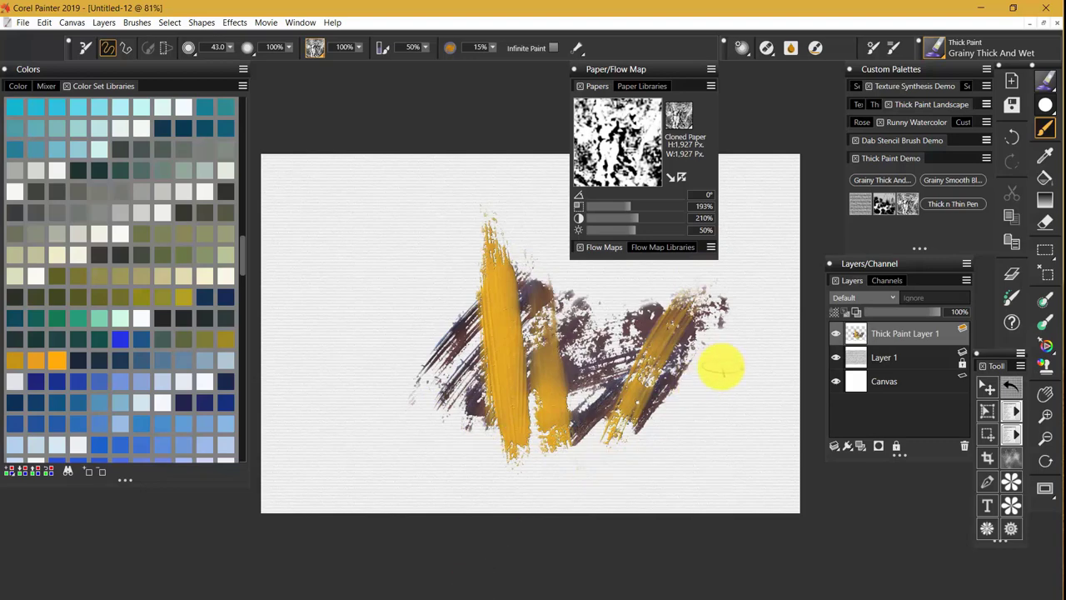
pyautogui.moveTo(718, 367); pyautogui.dragTo(547, 361)
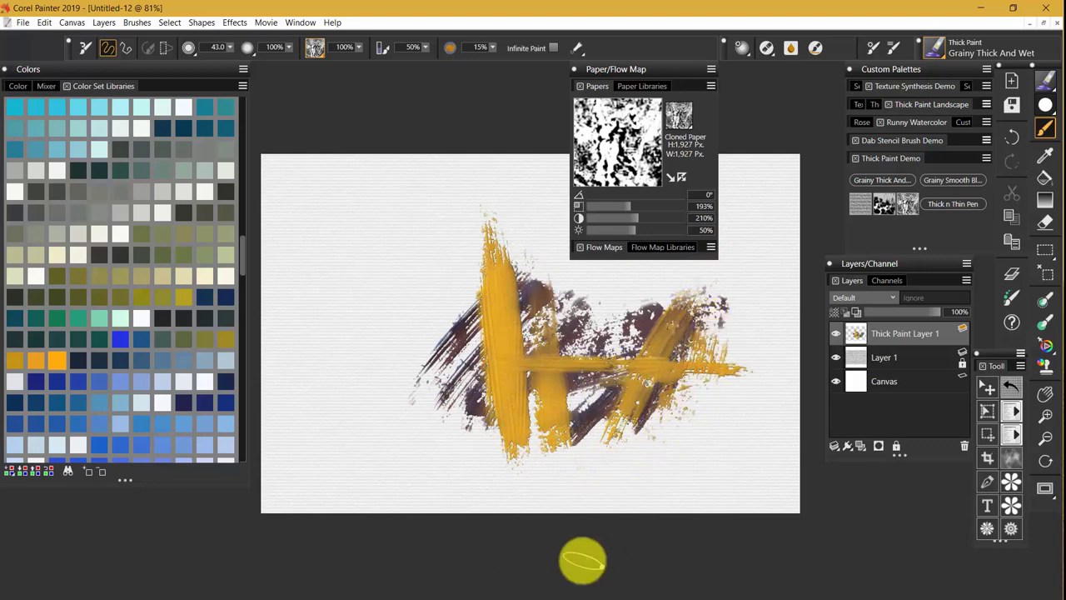
pyautogui.click(100, 318)
pyautogui.moveTo(566, 293)
pyautogui.mouseDown()
pyautogui.moveTo(476, 345)
pyautogui.moveTo(483, 334)
pyautogui.moveTo(448, 290)
pyautogui.moveTo(469, 333)
pyautogui.moveTo(488, 445)
pyautogui.moveTo(502, 283)
pyautogui.moveTo(543, 333)
pyautogui.moveTo(572, 341)
pyautogui.moveTo(558, 374)
pyautogui.moveTo(471, 446)
pyautogui.mouseUp()
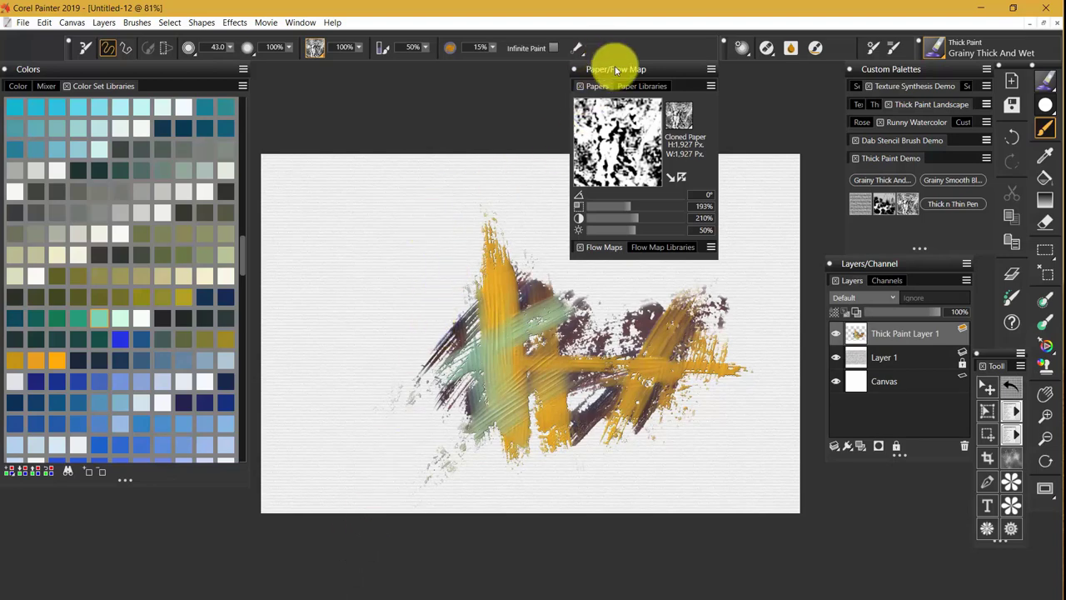
# Collapse the Paper/Flow Map panel and smear purple and orange together with Grainy Smooth Blender
pyautogui.click(669, 71)
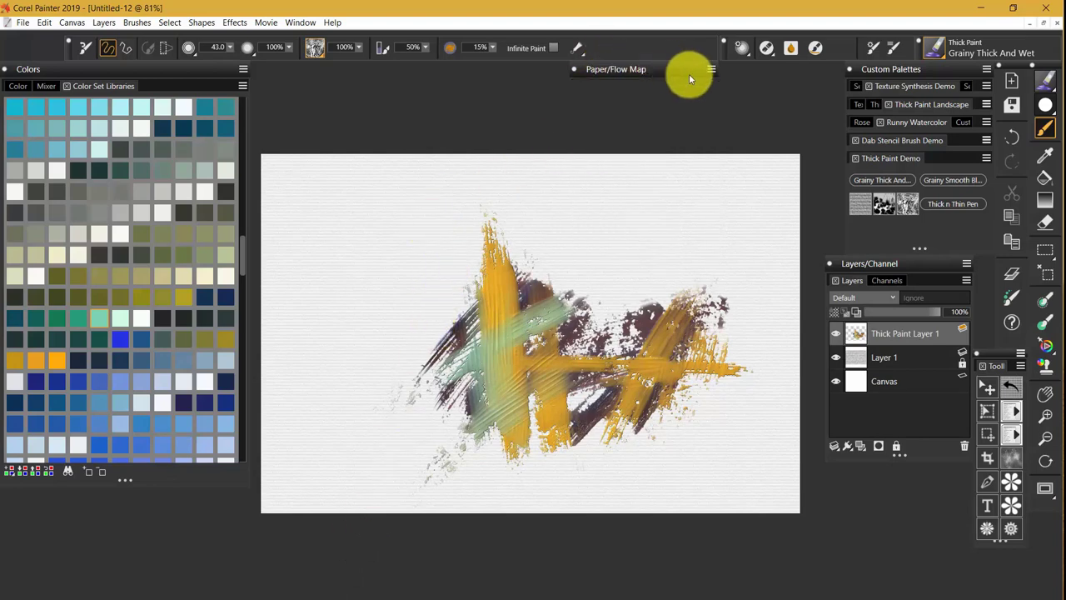
pyautogui.click(947, 182)
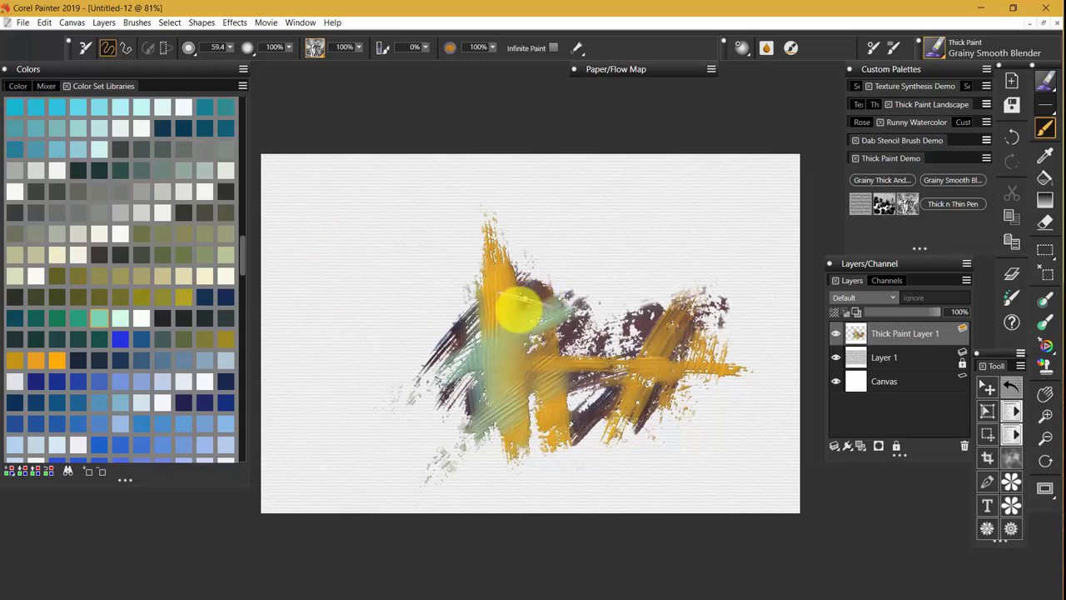
pyautogui.moveTo(514, 316)
pyautogui.mouseDown()
pyautogui.moveTo(474, 341)
pyautogui.moveTo(527, 288)
pyautogui.moveTo(498, 357)
pyautogui.moveTo(499, 268)
pyautogui.moveTo(503, 360)
pyautogui.moveTo(506, 253)
pyautogui.moveTo(508, 419)
pyautogui.moveTo(517, 333)
pyautogui.moveTo(516, 383)
pyautogui.moveTo(523, 359)
pyautogui.moveTo(505, 402)
pyautogui.moveTo(565, 360)
pyautogui.moveTo(486, 396)
pyautogui.moveTo(567, 339)
pyautogui.moveTo(464, 392)
pyautogui.moveTo(571, 315)
pyautogui.moveTo(440, 381)
pyautogui.moveTo(553, 312)
pyautogui.moveTo(490, 333)
pyautogui.moveTo(506, 295)
pyautogui.moveTo(519, 434)
pyautogui.moveTo(546, 367)
pyautogui.moveTo(565, 449)
pyautogui.moveTo(589, 351)
pyautogui.moveTo(595, 455)
pyautogui.moveTo(610, 339)
pyautogui.moveTo(605, 452)
pyautogui.moveTo(633, 345)
pyautogui.moveTo(642, 414)
pyautogui.moveTo(661, 333)
pyautogui.moveTo(665, 397)
pyautogui.moveTo(691, 304)
pyautogui.moveTo(693, 397)
pyautogui.moveTo(698, 358)
pyautogui.moveTo(682, 356)
pyautogui.moveTo(692, 320)
pyautogui.moveTo(674, 311)
pyautogui.moveTo(698, 296)
pyautogui.moveTo(536, 345)
pyautogui.moveTo(657, 326)
pyautogui.moveTo(523, 377)
pyautogui.moveTo(594, 370)
pyautogui.moveTo(701, 331)
pyautogui.moveTo(576, 448)
pyautogui.moveTo(689, 344)
pyautogui.mouseUp()
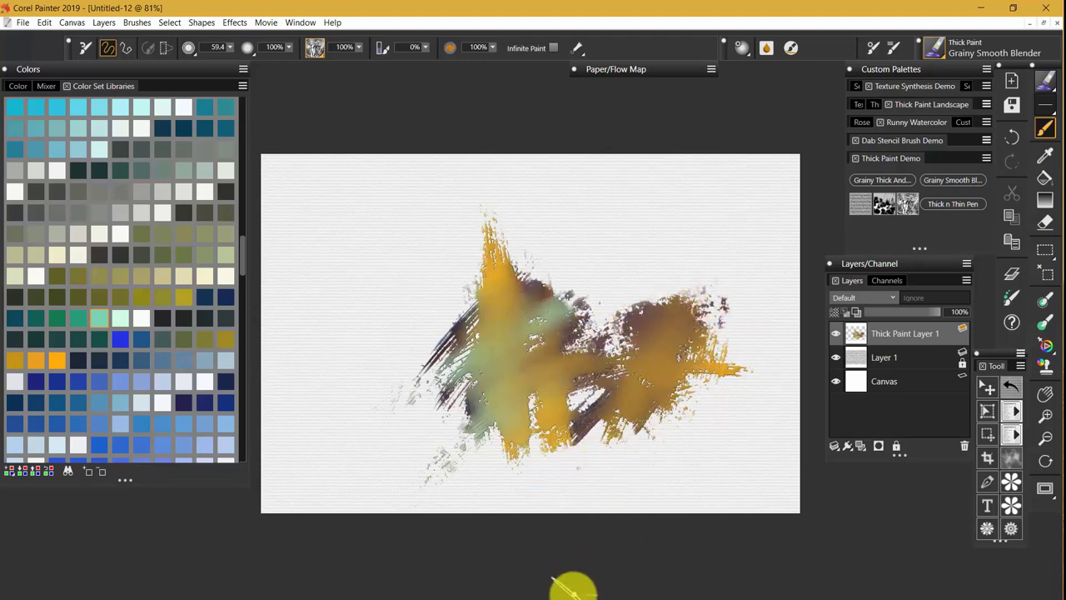
# Soften the left-centre blend, then paint a thick red diagonal stroke with Grainy Thick And Wet
pyautogui.moveTo(479, 358)
pyautogui.mouseDown()
pyautogui.moveTo(464, 328)
pyautogui.moveTo(469, 278)
pyautogui.moveTo(457, 430)
pyautogui.mouseUp()
pyautogui.click(882, 180)
pyautogui.scroll(-15, 241, 262)
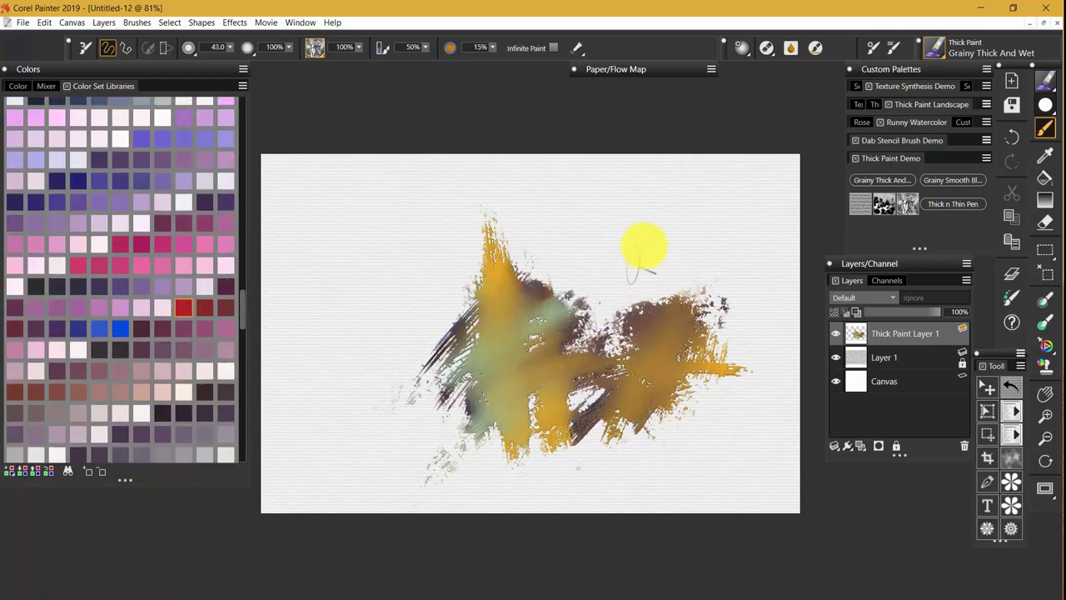
pyautogui.moveTo(652, 241)
pyautogui.mouseDown()
pyautogui.moveTo(474, 436)
pyautogui.moveTo(472, 451)
pyautogui.mouseUp()
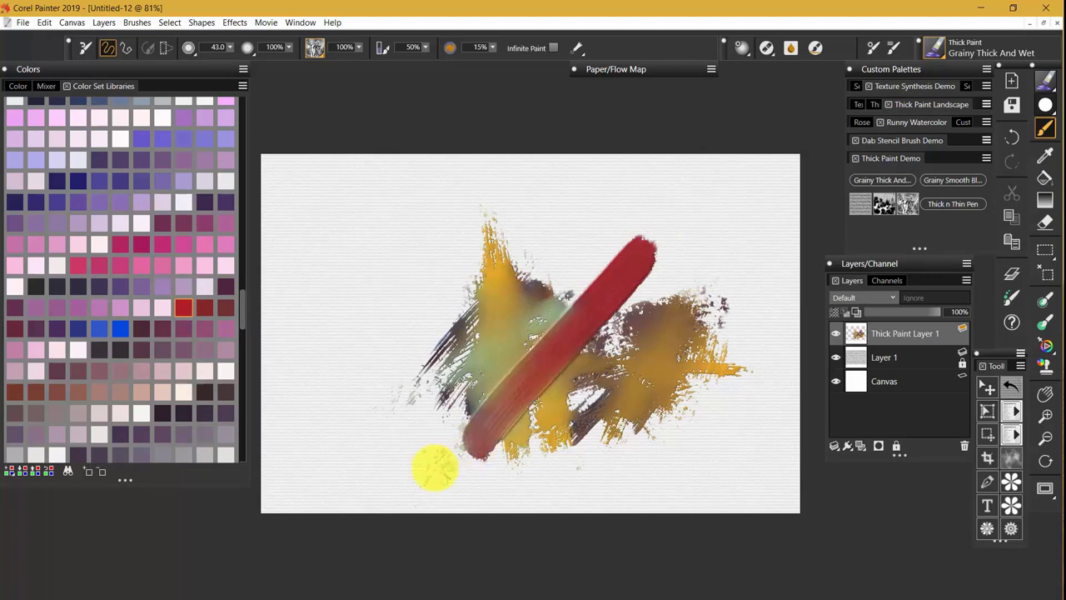
pyautogui.moveTo(607, 245)
pyautogui.mouseDown()
pyautogui.moveTo(584, 269)
pyautogui.moveTo(648, 217)
pyautogui.moveTo(558, 296)
pyautogui.moveTo(632, 213)
pyautogui.moveTo(576, 260)
pyautogui.moveTo(620, 212)
pyautogui.moveTo(546, 279)
pyautogui.mouseUp()
pyautogui.click(954, 182)
# Smear the middle of the red stroke down into the green-yellow paint
pyautogui.moveTo(526, 341)
pyautogui.mouseDown()
pyautogui.moveTo(516, 311)
pyautogui.moveTo(501, 419)
pyautogui.moveTo(501, 303)
pyautogui.moveTo(490, 387)
pyautogui.moveTo(497, 371)
pyautogui.moveTo(459, 417)
pyautogui.moveTo(496, 422)
pyautogui.moveTo(562, 308)
pyautogui.moveTo(557, 278)
pyautogui.moveTo(539, 294)
pyautogui.moveTo(562, 343)
pyautogui.moveTo(508, 262)
pyautogui.moveTo(560, 351)
pyautogui.moveTo(537, 298)
pyautogui.moveTo(537, 255)
pyautogui.moveTo(559, 354)
pyautogui.moveTo(537, 247)
pyautogui.moveTo(578, 380)
pyautogui.moveTo(523, 441)
pyautogui.moveTo(562, 407)
pyautogui.moveTo(526, 369)
pyautogui.moveTo(495, 368)
pyautogui.moveTo(555, 415)
pyautogui.moveTo(505, 330)
pyautogui.moveTo(560, 354)
pyautogui.moveTo(558, 418)
pyautogui.moveTo(476, 320)
pyautogui.moveTo(517, 412)
pyautogui.moveTo(559, 424)
pyautogui.moveTo(542, 382)
pyautogui.moveTo(472, 353)
pyautogui.moveTo(516, 436)
pyautogui.moveTo(551, 422)
pyautogui.moveTo(513, 347)
pyautogui.moveTo(403, 447)
pyautogui.moveTo(411, 470)
pyautogui.moveTo(538, 332)
pyautogui.moveTo(464, 376)
pyautogui.moveTo(472, 360)
pyautogui.moveTo(570, 343)
pyautogui.moveTo(471, 360)
pyautogui.moveTo(693, 286)
pyautogui.moveTo(594, 326)
pyautogui.moveTo(554, 377)
pyautogui.moveTo(542, 328)
pyautogui.moveTo(515, 517)
pyautogui.moveTo(553, 255)
pyautogui.moveTo(567, 281)
pyautogui.moveTo(652, 242)
pyautogui.moveTo(548, 406)
pyautogui.moveTo(662, 369)
pyautogui.moveTo(631, 344)
pyautogui.moveTo(571, 353)
pyautogui.moveTo(558, 425)
pyautogui.moveTo(567, 316)
pyautogui.moveTo(485, 527)
pyautogui.mouseUp()
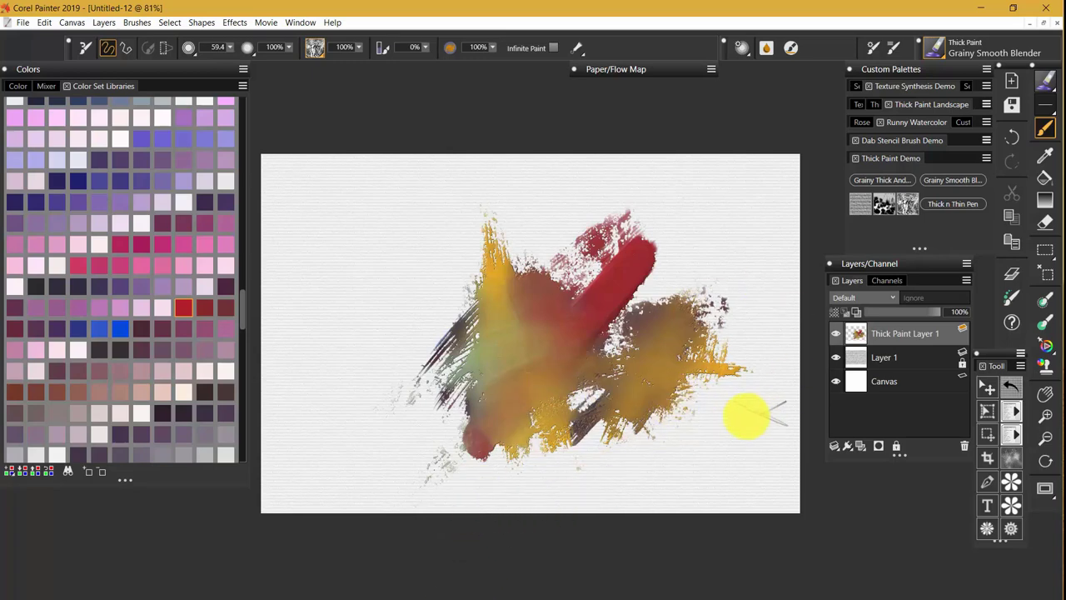
# Discard the test canvas unsaved and open Blocked in Landscape.rif from Recent, zoomed to fit
pyautogui.click(1054, 24)
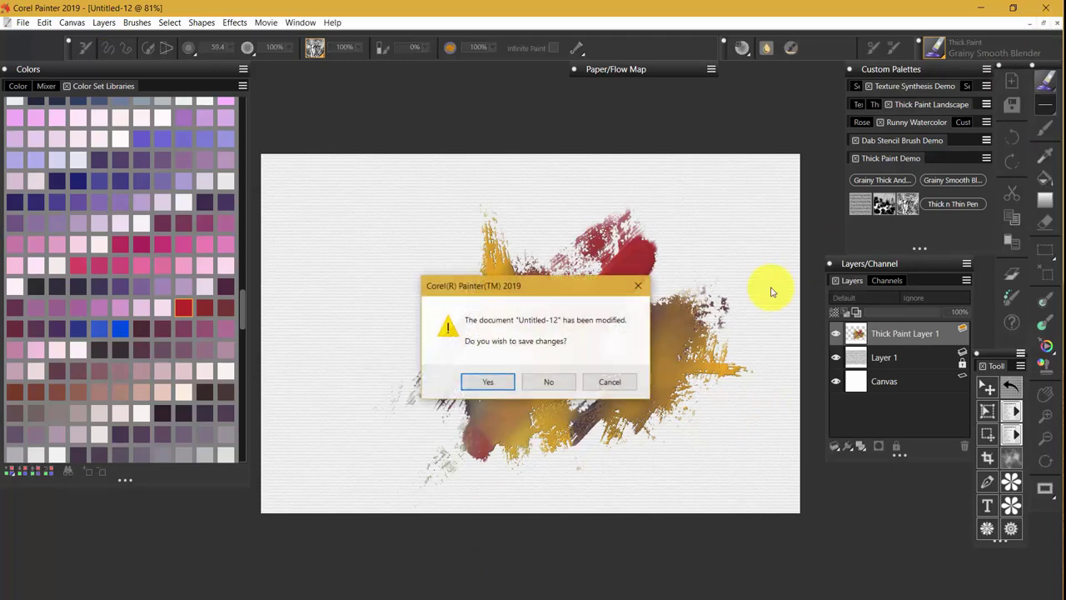
pyautogui.click(560, 386)
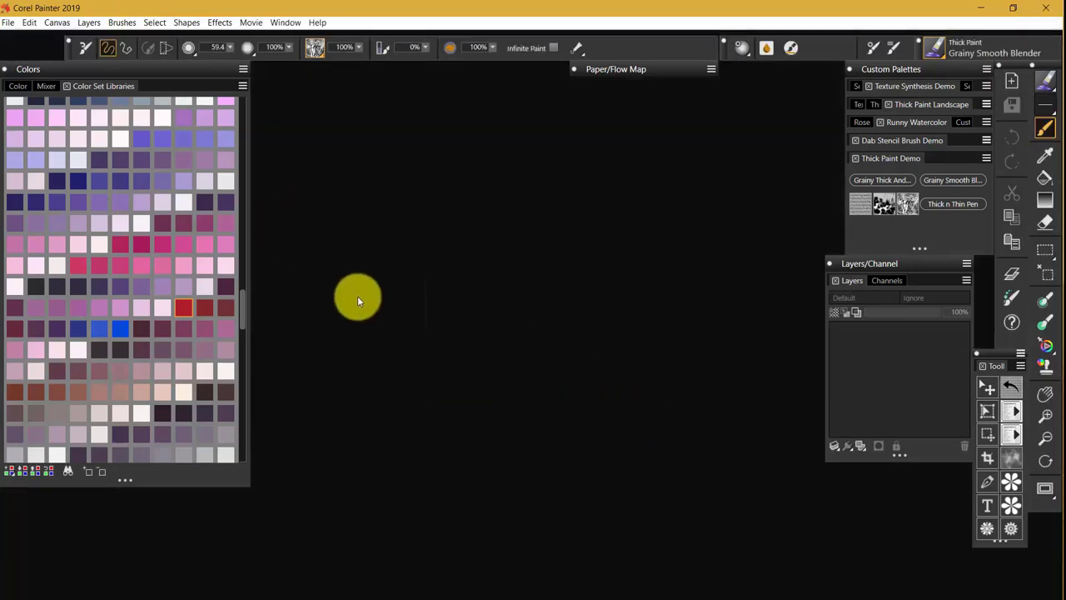
pyautogui.click(13, 27)
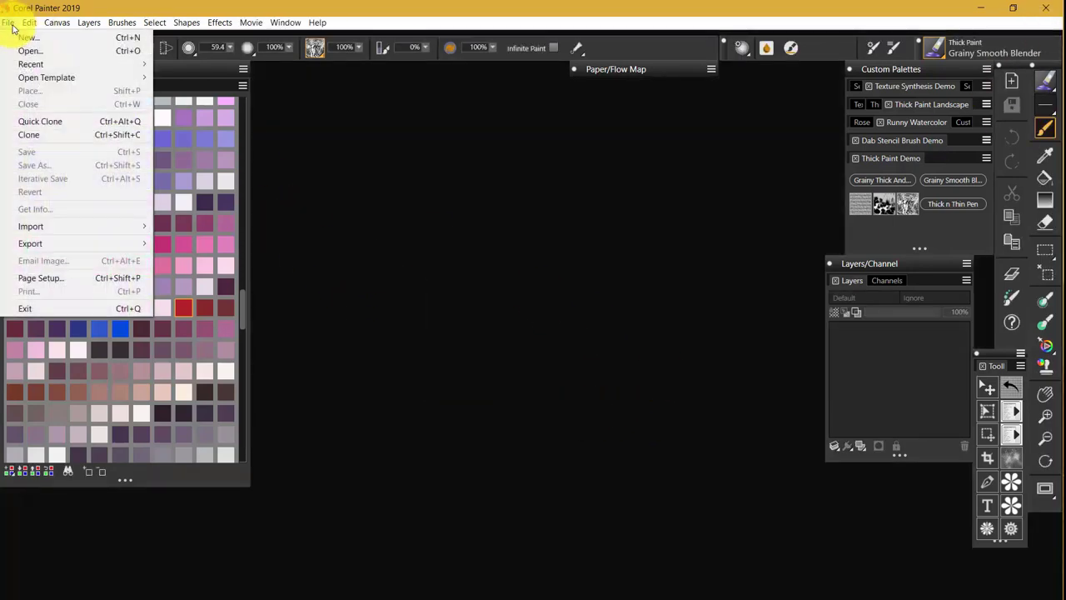
pyautogui.moveTo(84, 65)
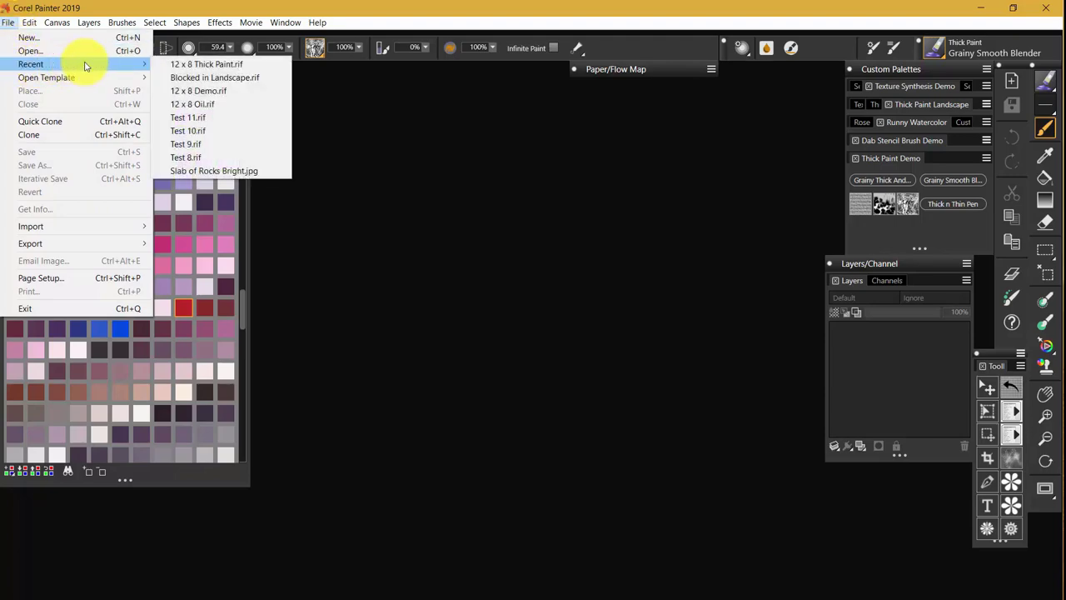
pyautogui.click(225, 76)
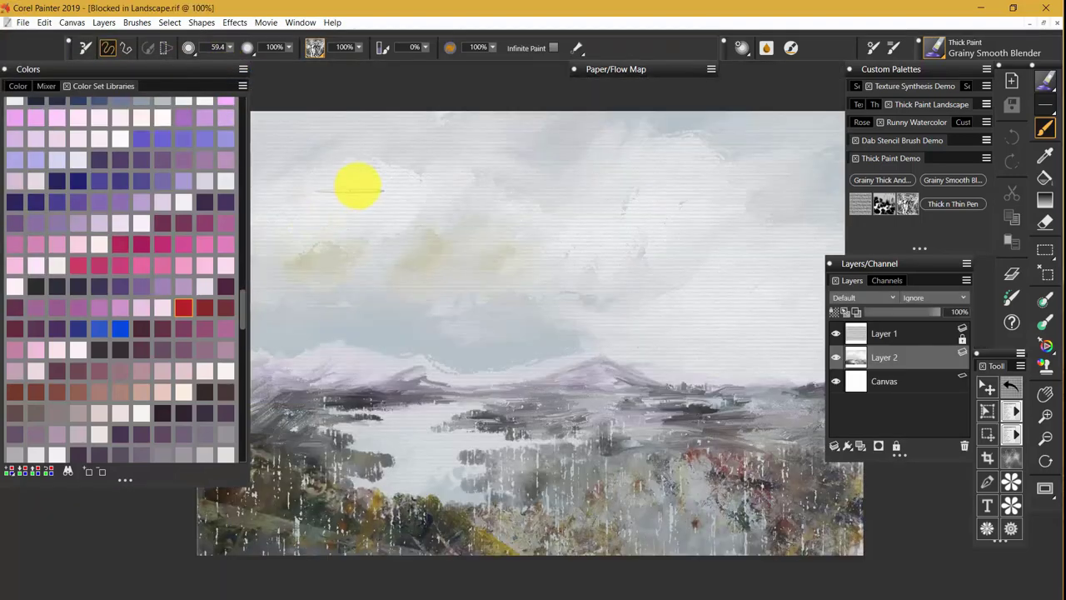
pyautogui.hotkey('ctrl', '0')
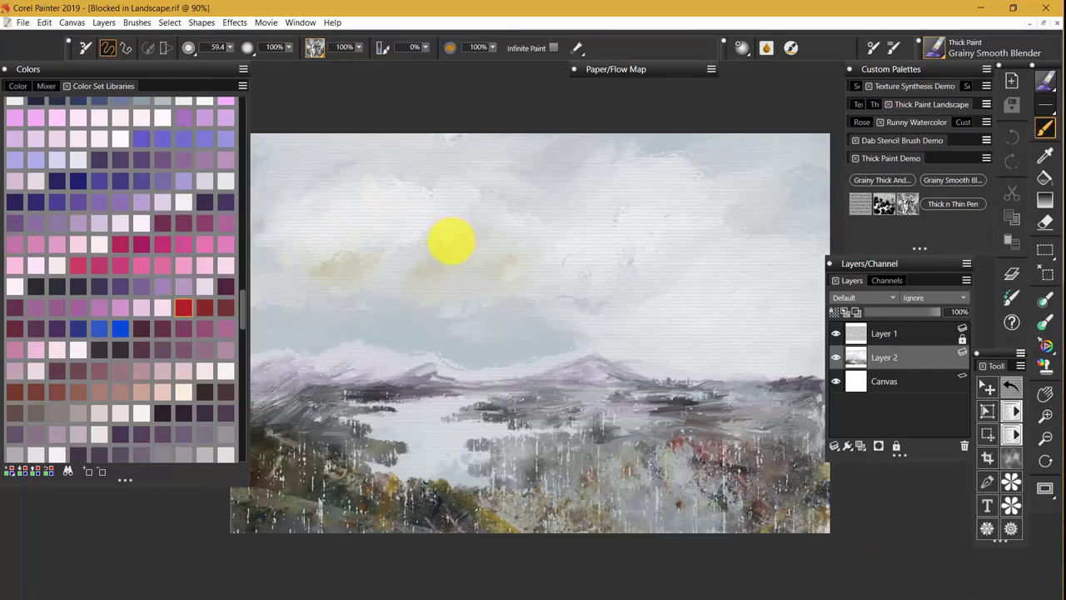
pyautogui.hotkey('ctrl', '-')
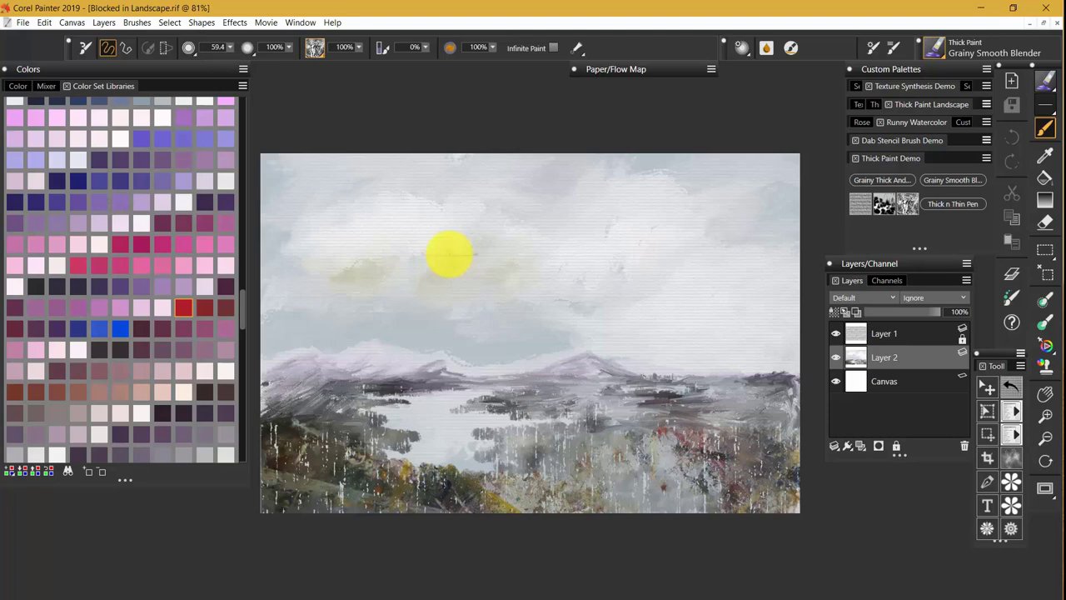
# Switch to Grainy Thick And Wet and pick a muted mauve-grey colour swatch
pyautogui.moveTo(468, 268); pyautogui.dragTo(410, 334)
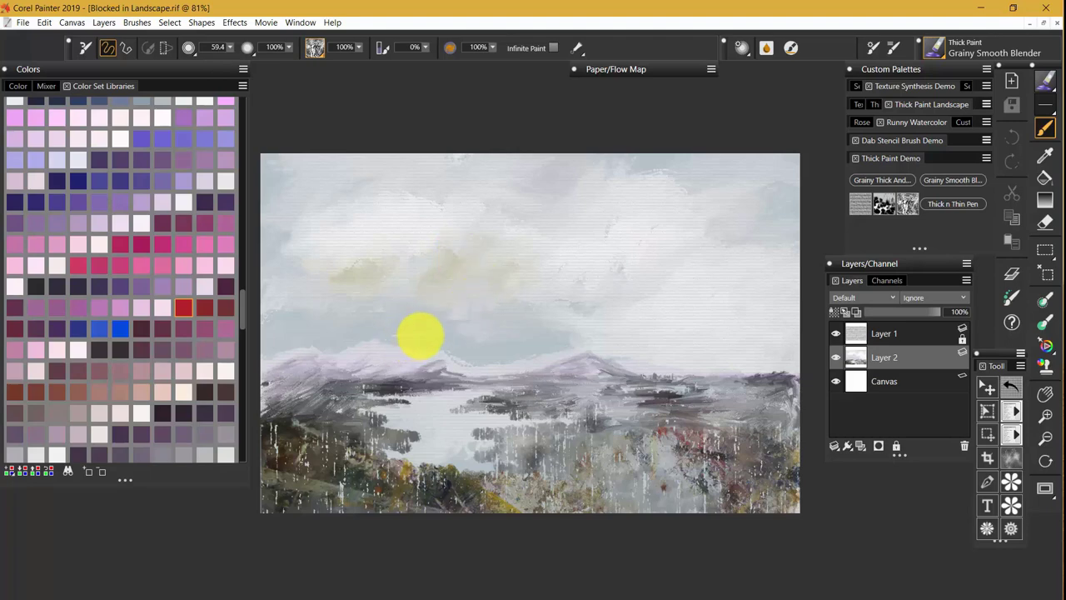
pyautogui.click(882, 181)
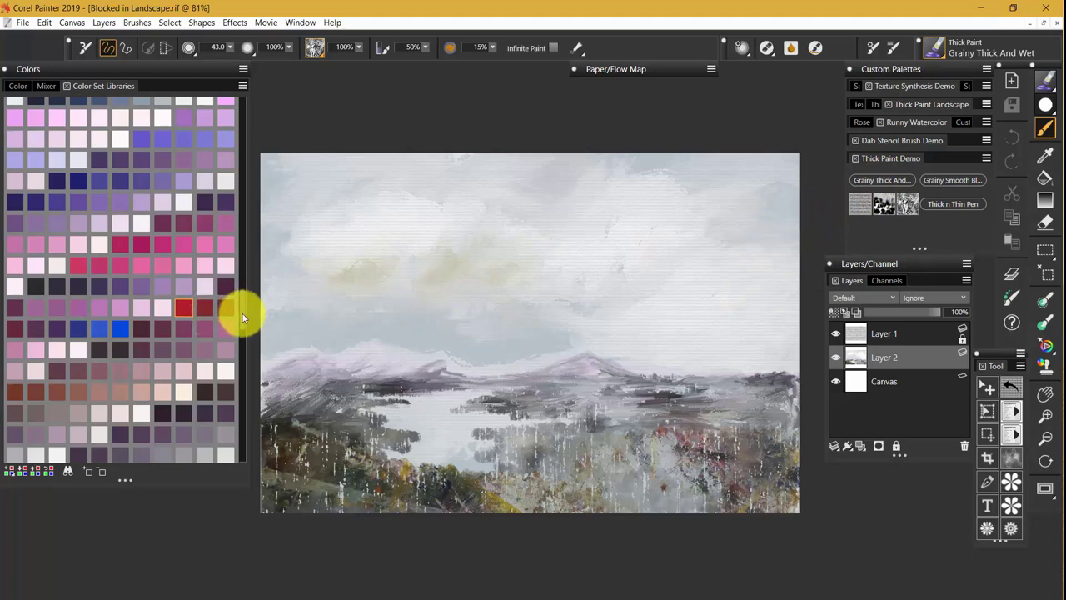
pyautogui.scroll(-5, 242, 312)
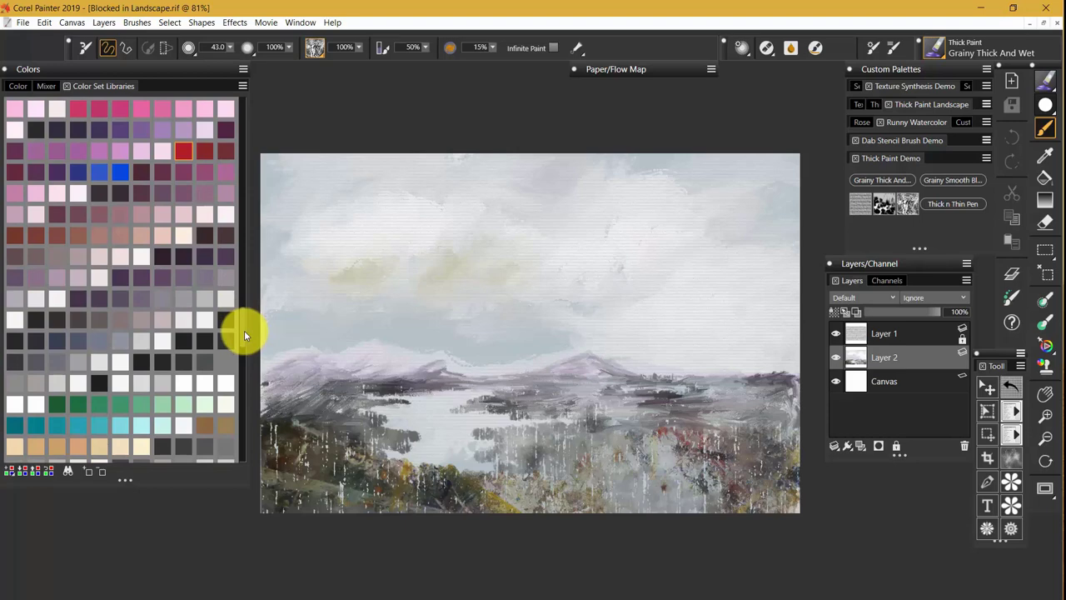
pyautogui.click(62, 281)
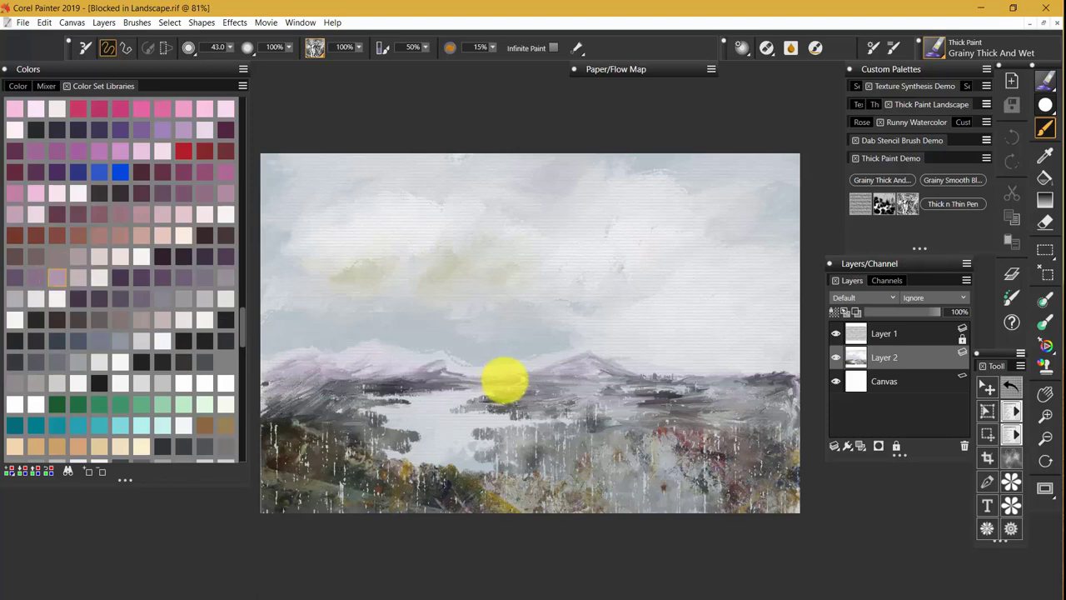
# Lighten the mauve on the Temporal Color Wheel, reduce brush size to 26, and apply grey paper
pyautogui.press('`')
pyautogui.click(464, 333)
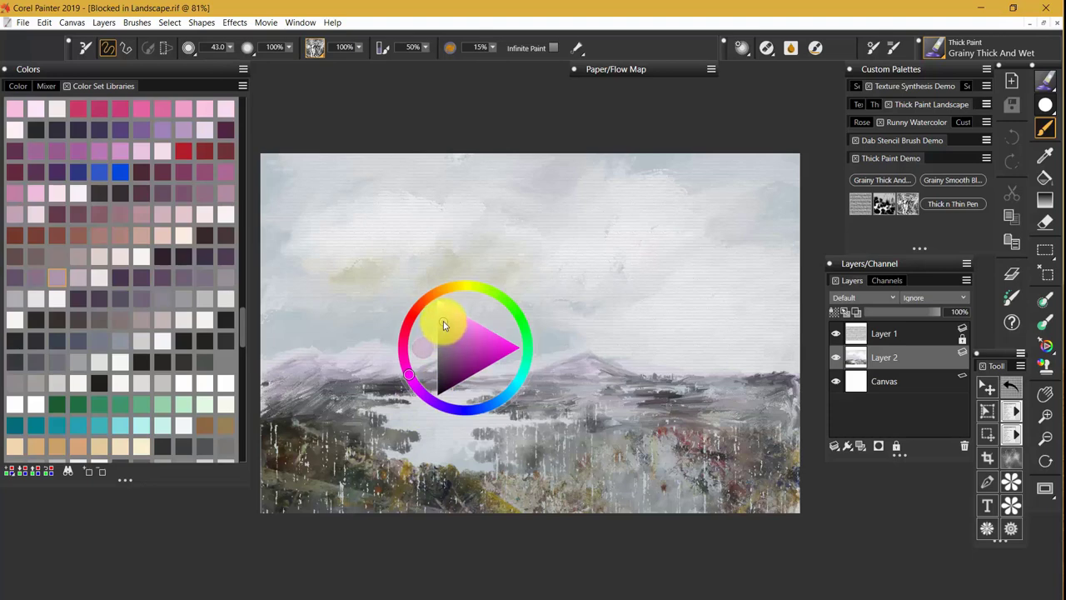
pyautogui.click(443, 322)
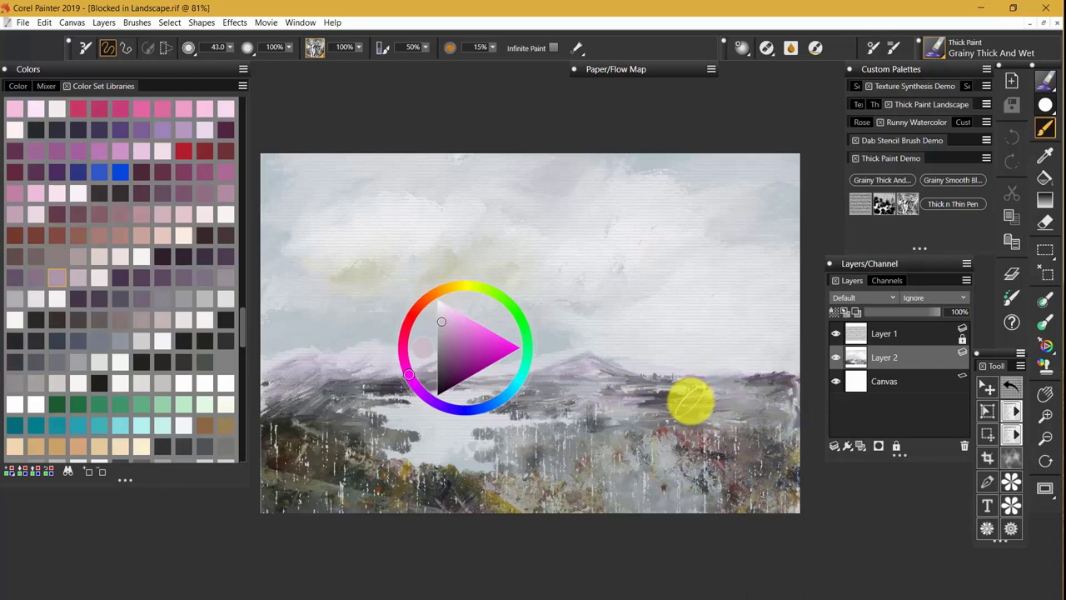
pyautogui.click(987, 306)
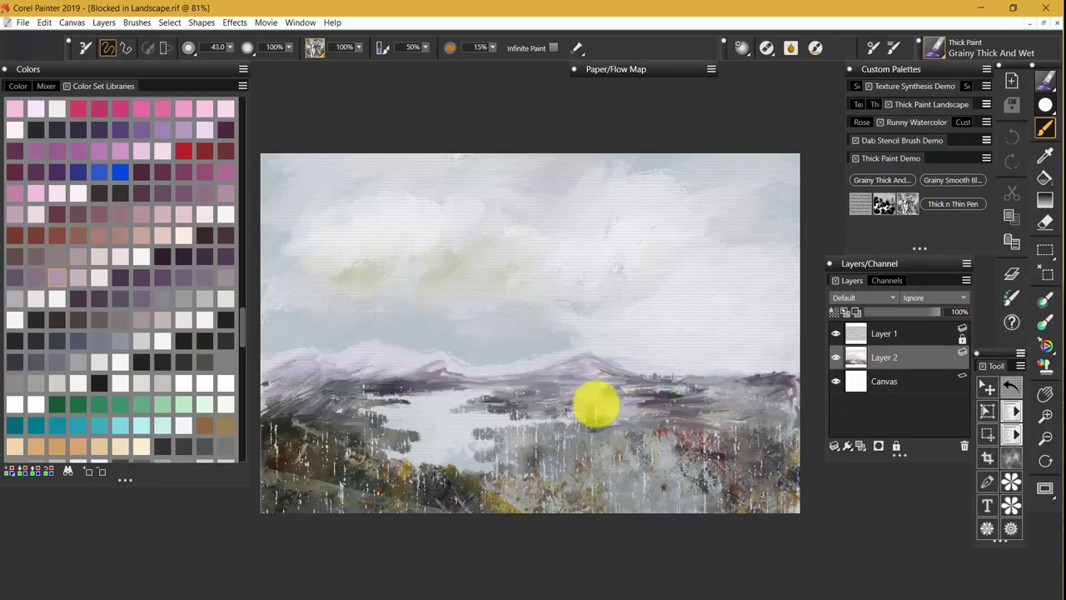
pyautogui.moveTo(597, 405); pyautogui.dragTo(596, 416)
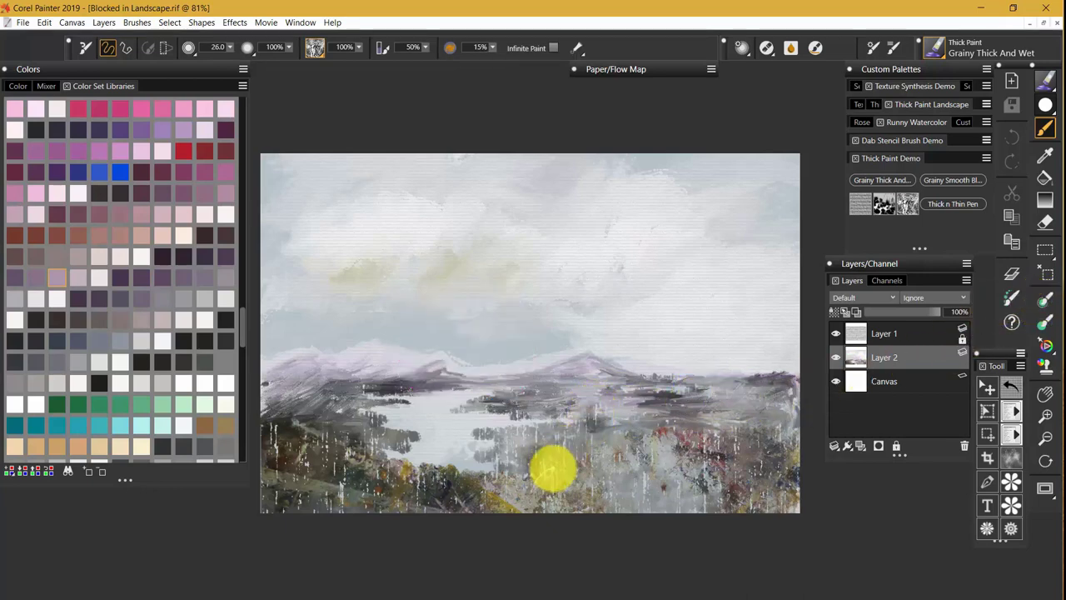
pyautogui.click(851, 207)
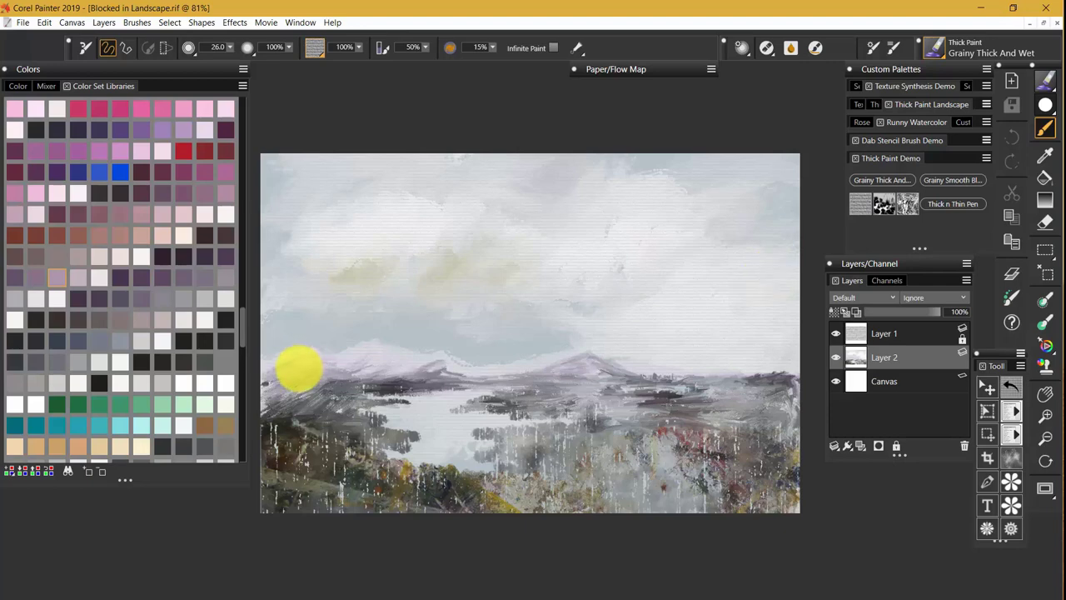
# Add a new thick paint layer and paint mauve streaks along the left and right mountains
pyautogui.click(313, 358)
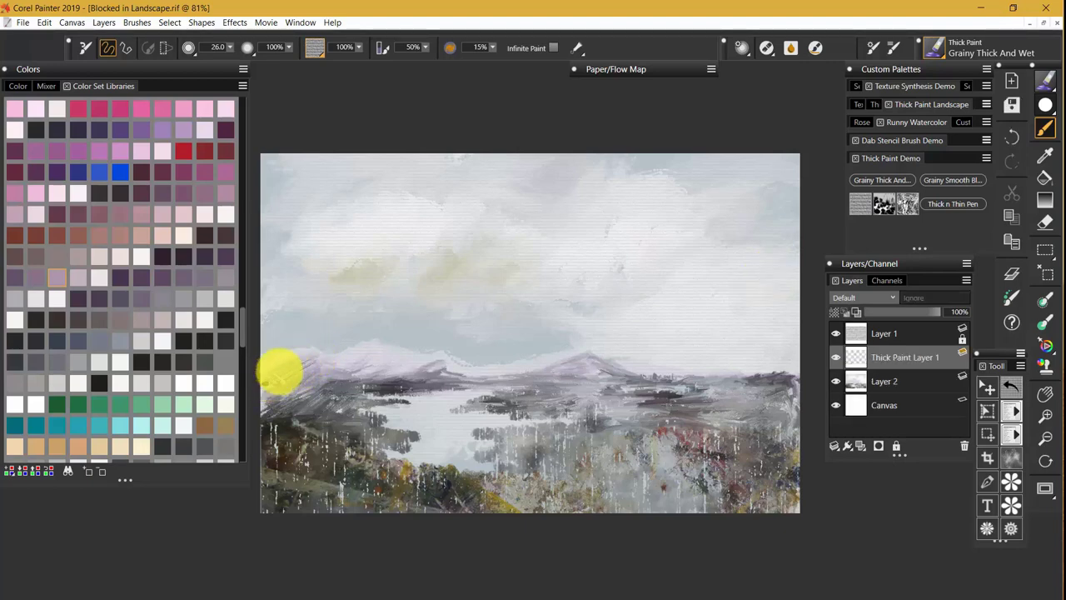
pyautogui.moveTo(276, 382)
pyautogui.mouseDown()
pyautogui.moveTo(297, 369)
pyautogui.moveTo(434, 372)
pyautogui.mouseUp()
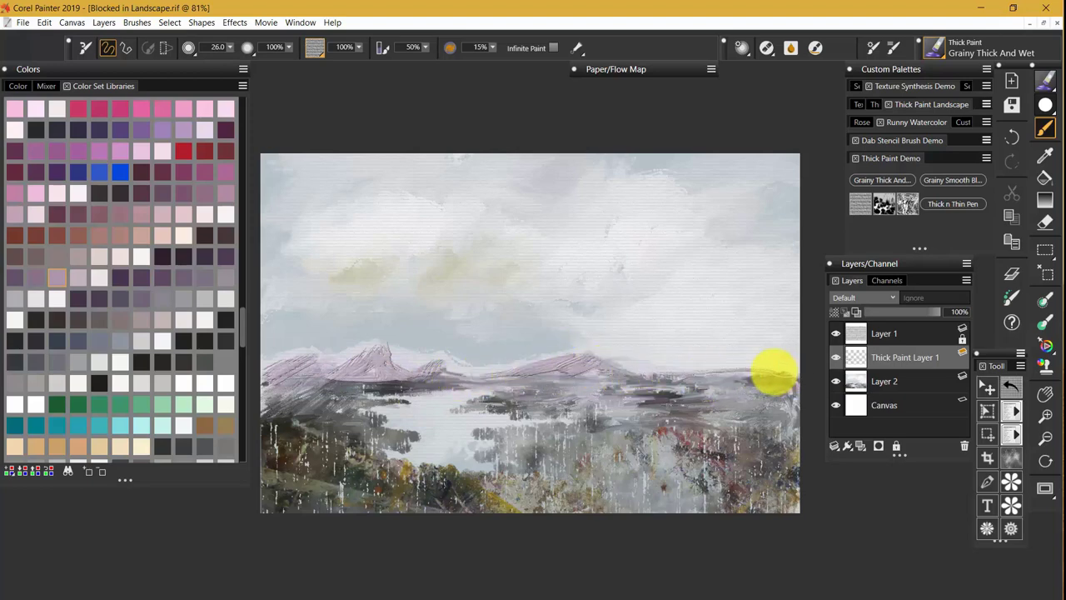
pyautogui.moveTo(770, 373)
pyautogui.mouseDown()
pyautogui.moveTo(649, 370)
pyautogui.moveTo(786, 377)
pyautogui.moveTo(633, 374)
pyautogui.mouseUp()
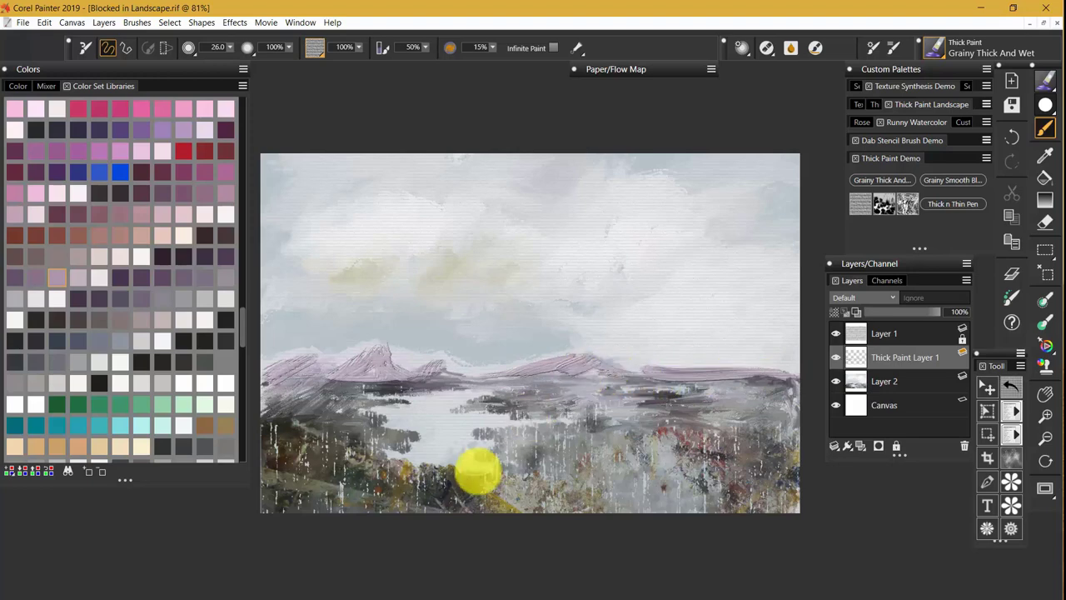
# Pick an ochre yellow swatch from the Color Set Libraries
pyautogui.moveTo(244, 317); pyautogui.dragTo(246, 257)
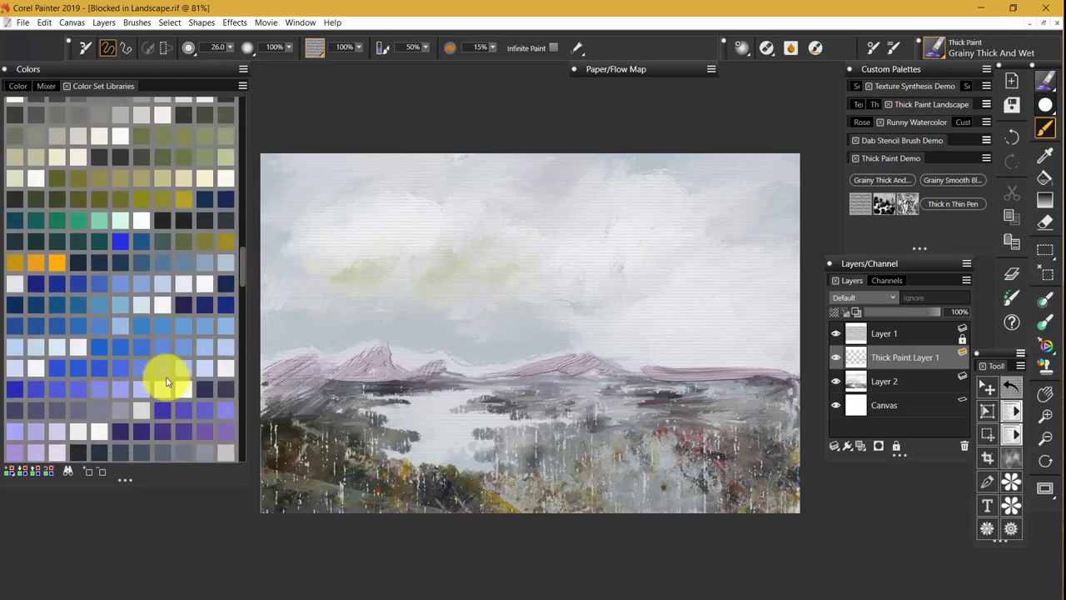
pyautogui.click(185, 242)
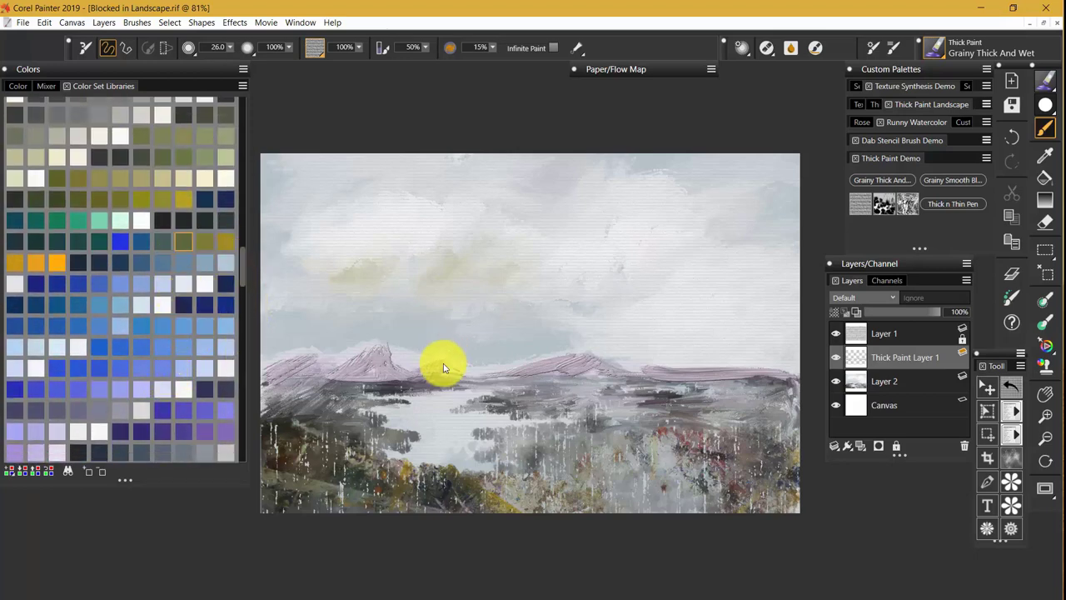
pyautogui.press('`')
# Lighten the colour to olive on the colour wheel and switch to the 1000 px paper texture
pyautogui.click(410, 326)
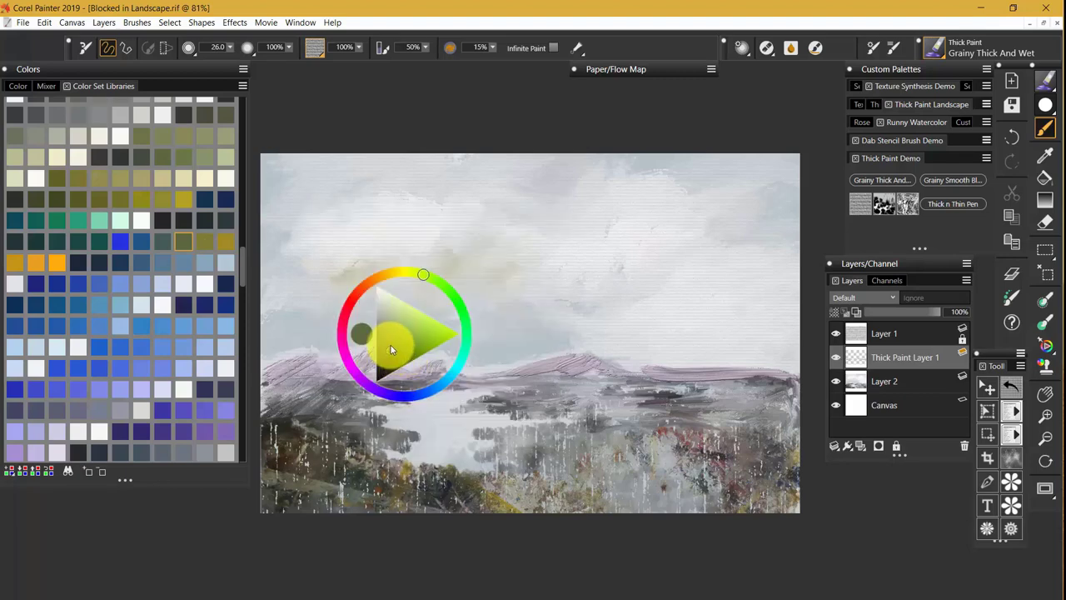
pyautogui.moveTo(390, 345); pyautogui.dragTo(385, 330)
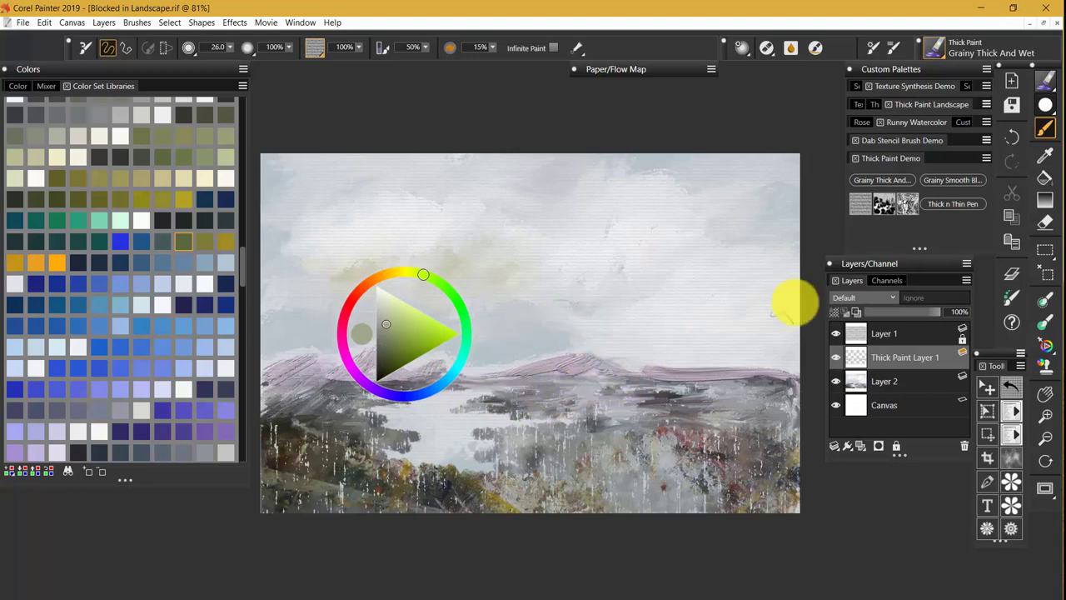
pyautogui.click(888, 209)
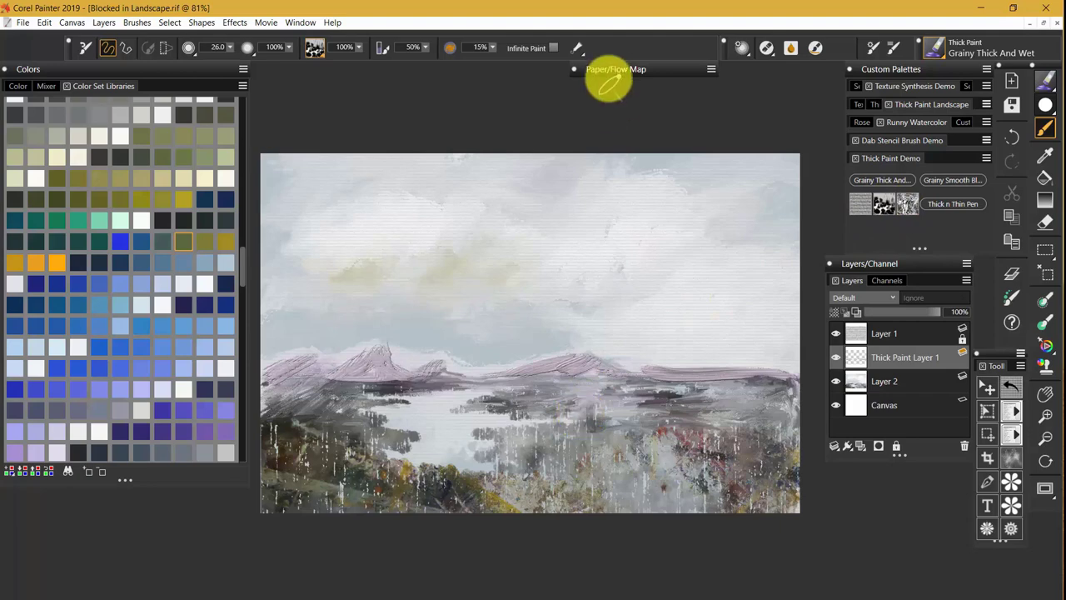
pyautogui.click(615, 72)
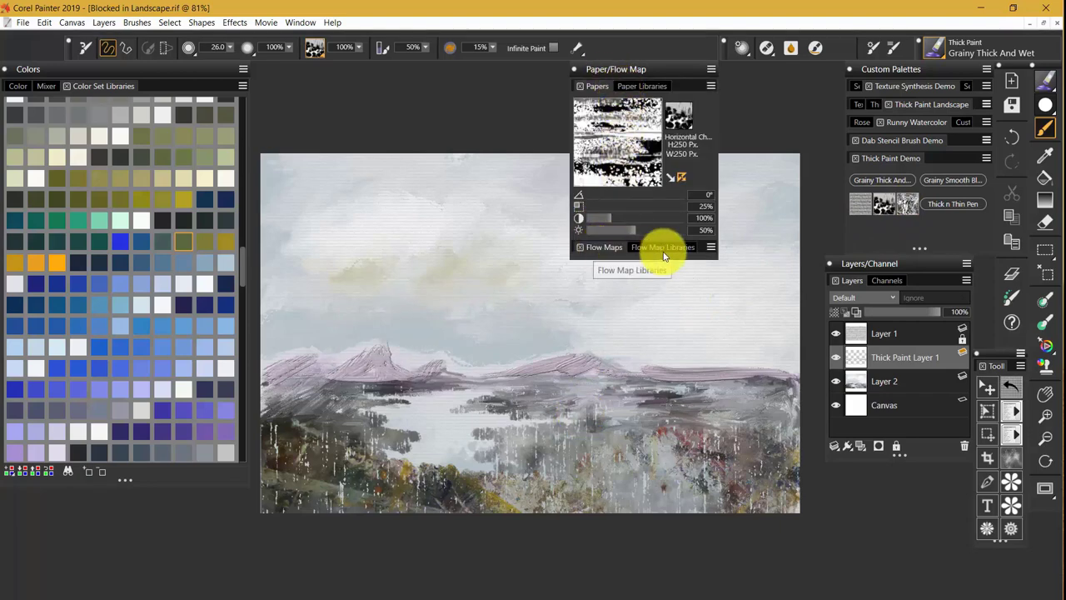
pyautogui.click(947, 358)
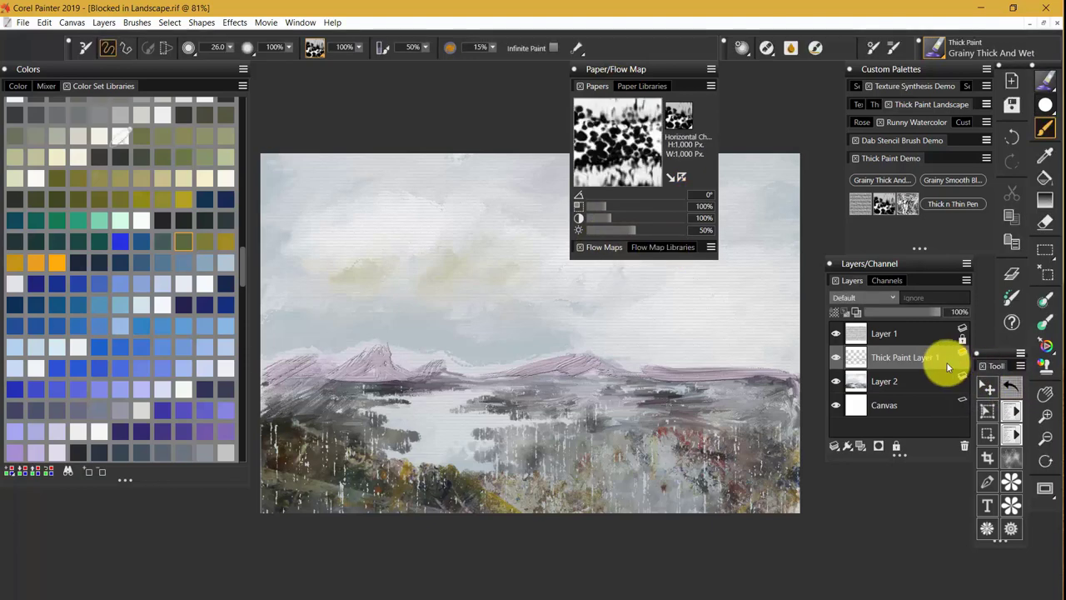
pyautogui.click(651, 69)
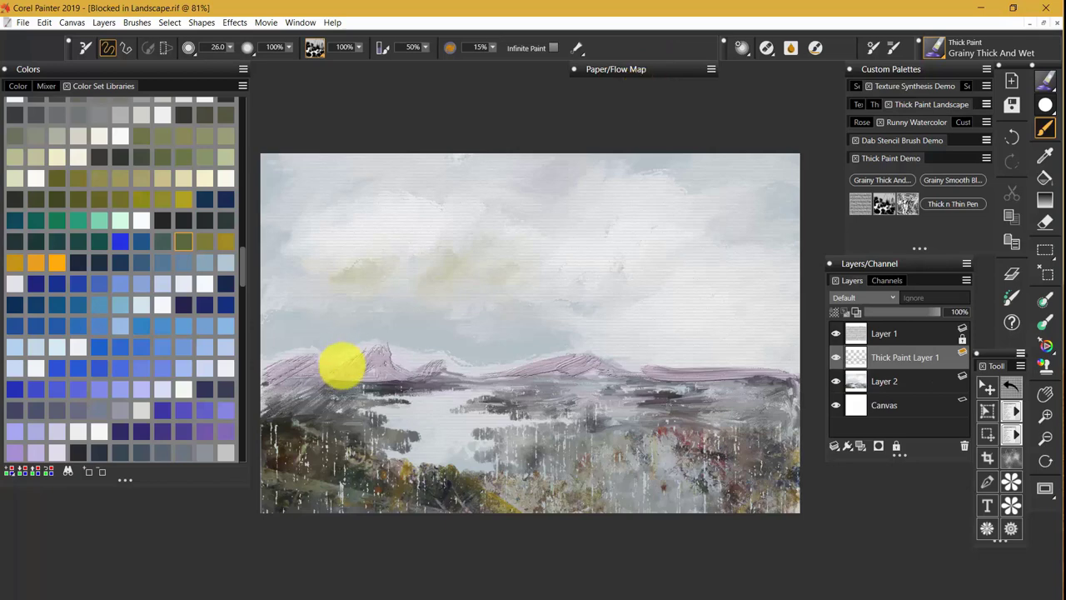
# Stroke olive green across the distant hills from left to right over the mauve
pyautogui.moveTo(395, 352)
pyautogui.mouseDown()
pyautogui.moveTo(376, 369)
pyautogui.moveTo(392, 345)
pyautogui.moveTo(386, 369)
pyautogui.moveTo(402, 356)
pyautogui.moveTo(428, 358)
pyautogui.moveTo(405, 369)
pyautogui.moveTo(431, 362)
pyautogui.moveTo(507, 374)
pyautogui.moveTo(472, 369)
pyautogui.moveTo(662, 376)
pyautogui.moveTo(528, 371)
pyautogui.moveTo(728, 359)
pyautogui.moveTo(764, 372)
pyautogui.mouseUp()
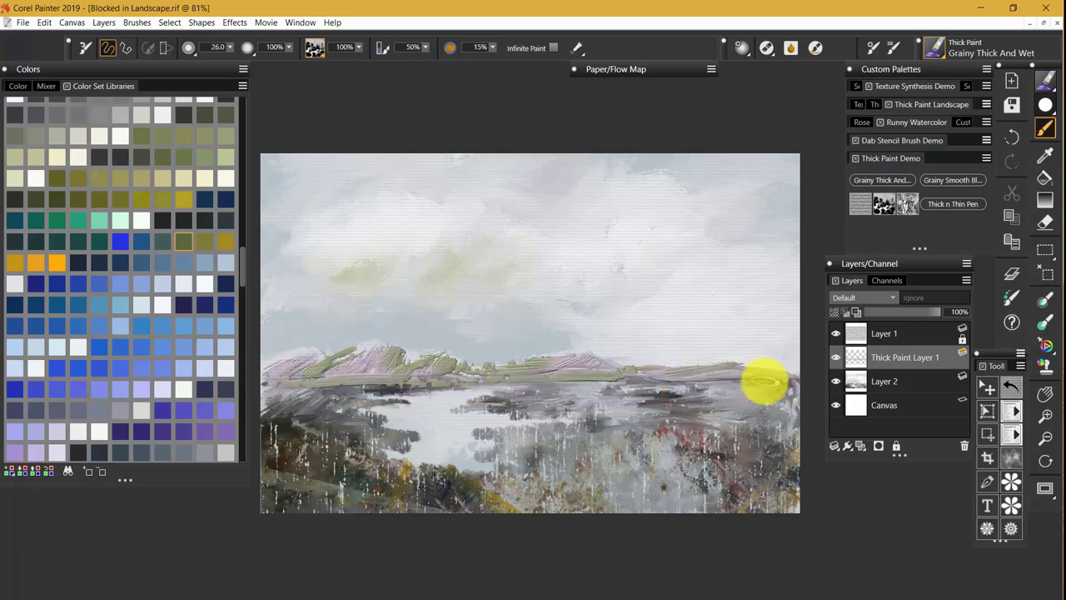
# Blend the olive and mauve ridge strokes along the horizon with Grainy Smooth Blender
pyautogui.click(946, 182)
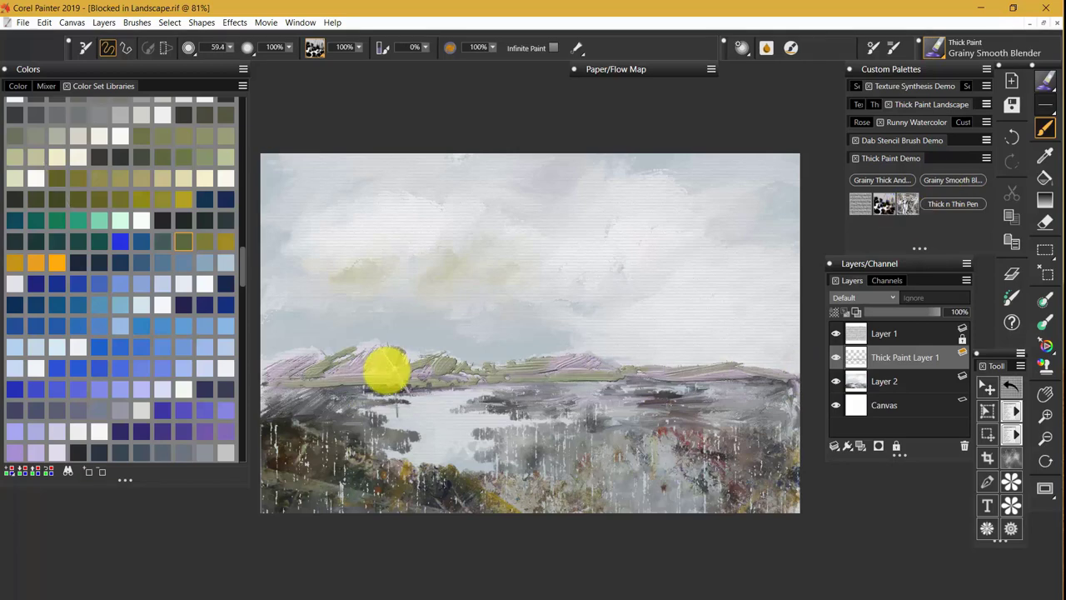
pyautogui.moveTo(304, 379)
pyautogui.mouseDown()
pyautogui.moveTo(318, 348)
pyautogui.moveTo(285, 370)
pyautogui.moveTo(290, 355)
pyautogui.moveTo(281, 382)
pyautogui.moveTo(287, 373)
pyautogui.moveTo(309, 384)
pyautogui.moveTo(306, 353)
pyautogui.moveTo(335, 339)
pyautogui.moveTo(274, 391)
pyautogui.moveTo(355, 343)
pyautogui.moveTo(418, 352)
pyautogui.moveTo(435, 376)
pyautogui.moveTo(446, 355)
pyautogui.moveTo(449, 379)
pyautogui.moveTo(506, 369)
pyautogui.moveTo(427, 383)
pyautogui.moveTo(598, 354)
pyautogui.moveTo(584, 349)
pyautogui.moveTo(543, 362)
pyautogui.moveTo(570, 348)
pyautogui.moveTo(573, 385)
pyautogui.moveTo(589, 382)
pyautogui.moveTo(594, 403)
pyautogui.moveTo(641, 361)
pyautogui.moveTo(633, 366)
pyautogui.moveTo(634, 352)
pyautogui.moveTo(611, 375)
pyautogui.moveTo(712, 359)
pyautogui.moveTo(722, 370)
pyautogui.moveTo(645, 387)
pyautogui.moveTo(747, 357)
pyautogui.moveTo(769, 369)
pyautogui.mouseUp()
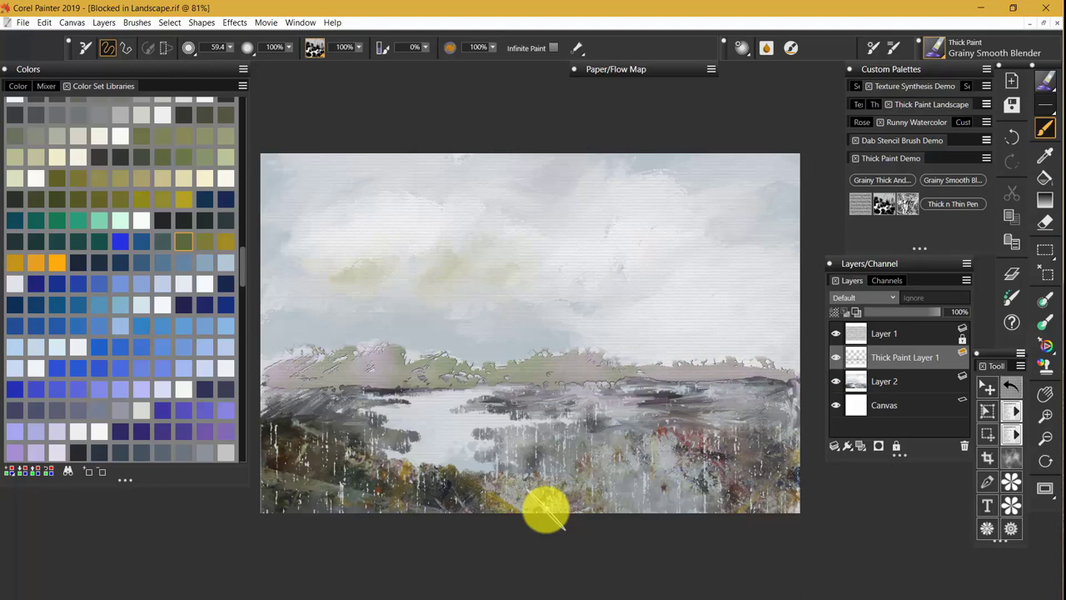
# Select a new paper and Grainy Thick And Wet, and sample a hill colour with the Dropper
pyautogui.click(859, 198)
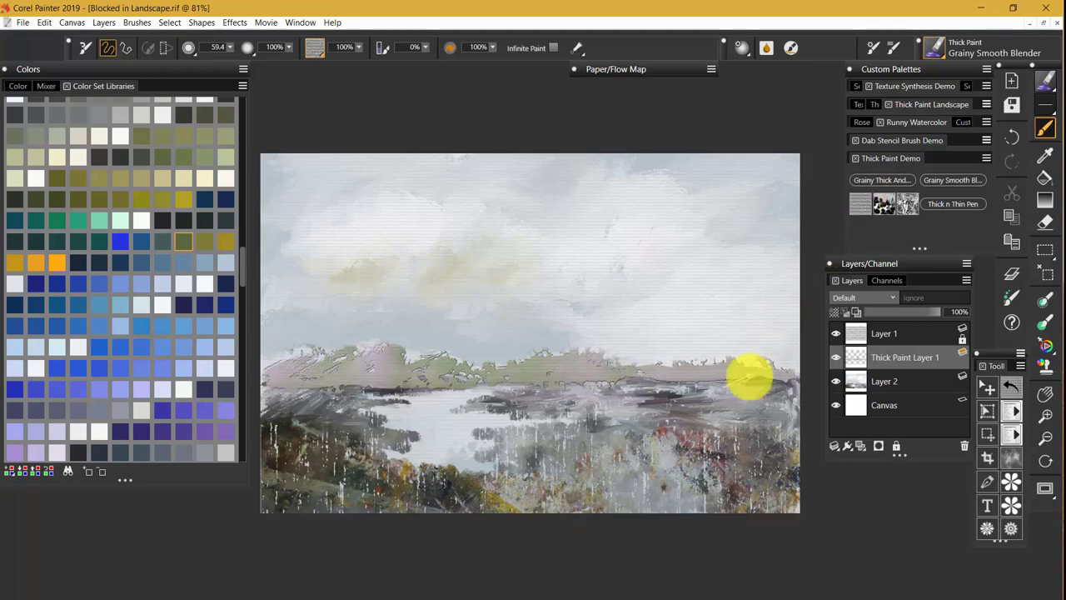
pyautogui.click(879, 180)
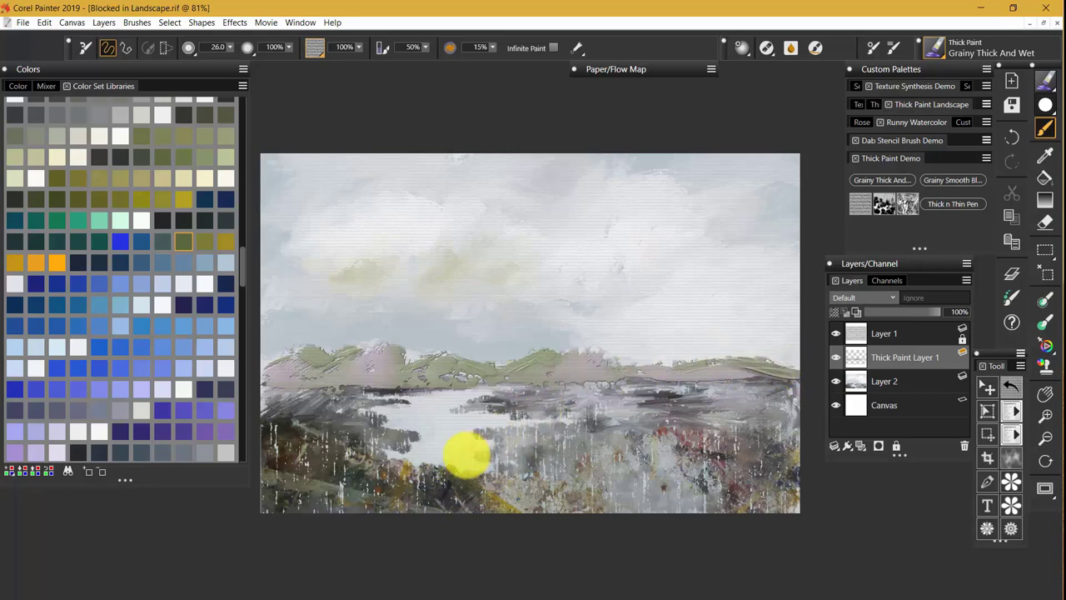
pyautogui.click(1045, 155)
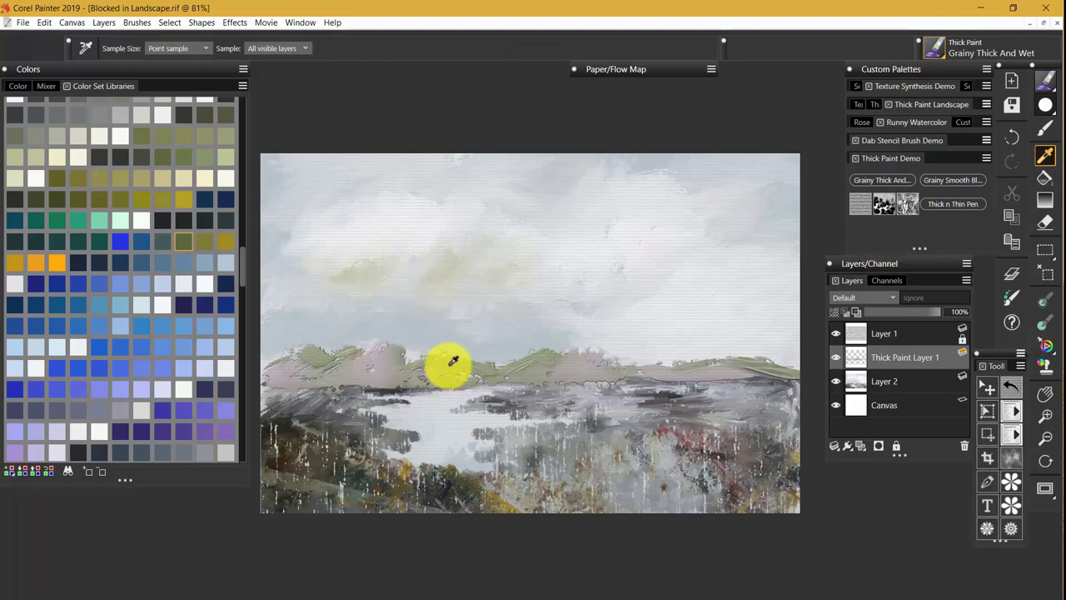
pyautogui.click(1046, 128)
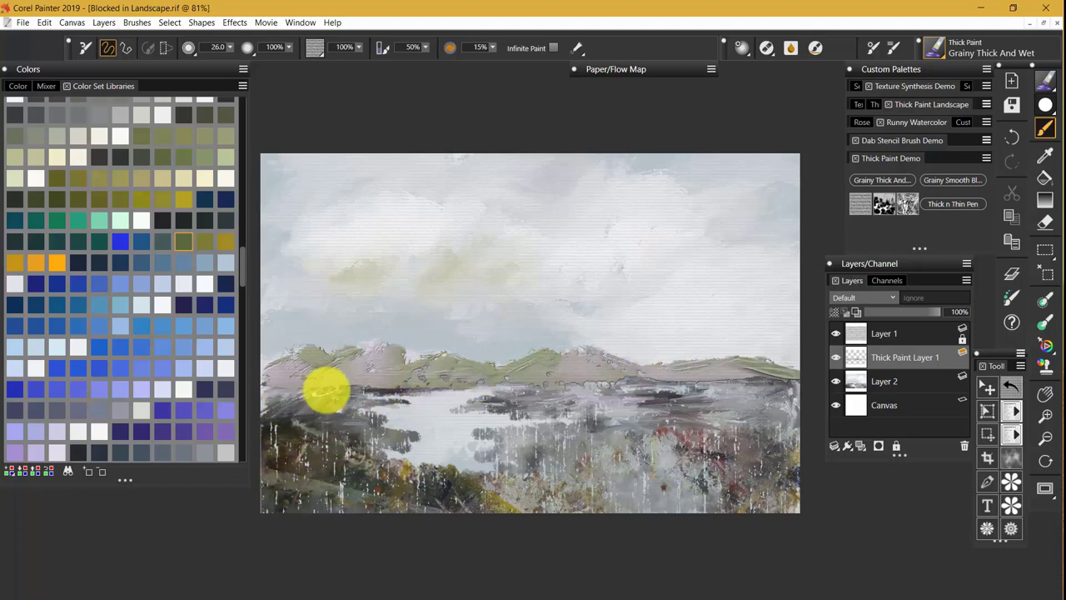
# Smear the left hills into soft streaks with the Grainy Smooth Blender
pyautogui.click(952, 181)
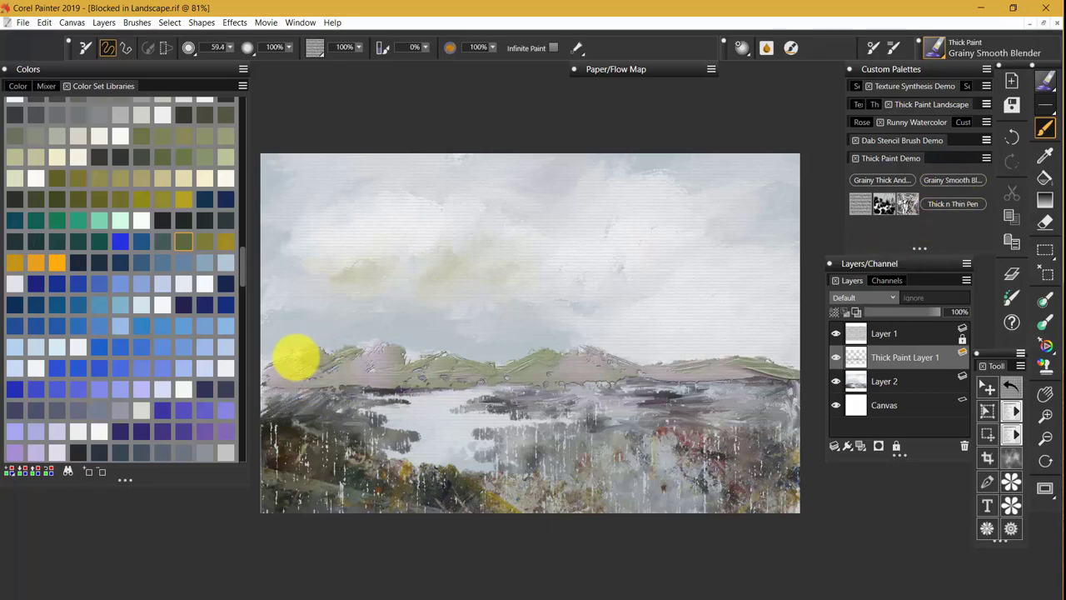
pyautogui.moveTo(294, 350)
pyautogui.mouseDown()
pyautogui.moveTo(321, 355)
pyautogui.moveTo(317, 342)
pyautogui.moveTo(339, 362)
pyautogui.moveTo(347, 349)
pyautogui.moveTo(299, 377)
pyautogui.moveTo(333, 359)
pyautogui.moveTo(200, 490)
pyautogui.moveTo(279, 409)
pyautogui.moveTo(293, 363)
pyautogui.moveTo(252, 394)
pyautogui.moveTo(330, 382)
pyautogui.moveTo(400, 387)
pyautogui.moveTo(314, 381)
pyautogui.moveTo(461, 382)
pyautogui.moveTo(426, 385)
pyautogui.moveTo(471, 368)
pyautogui.moveTo(449, 361)
pyautogui.moveTo(447, 342)
pyautogui.moveTo(441, 365)
pyautogui.moveTo(388, 418)
pyautogui.moveTo(458, 383)
pyautogui.moveTo(447, 384)
pyautogui.moveTo(596, 383)
pyautogui.moveTo(570, 380)
pyautogui.moveTo(556, 355)
pyautogui.moveTo(484, 428)
pyautogui.moveTo(656, 378)
pyautogui.moveTo(598, 385)
pyautogui.moveTo(800, 375)
pyautogui.moveTo(683, 378)
pyautogui.moveTo(397, 422)
pyautogui.mouseUp()
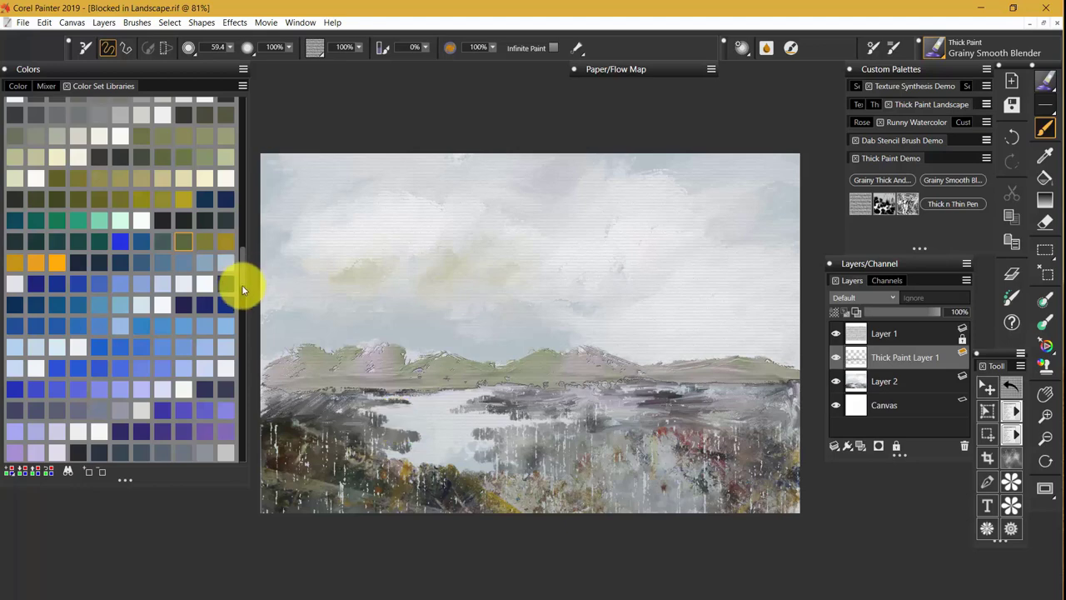
# Choose a muted olive-ochre colour from the Temporal Color Wheel
pyautogui.scroll(-4, 241, 283)
pyautogui.scroll(5, 239, 279)
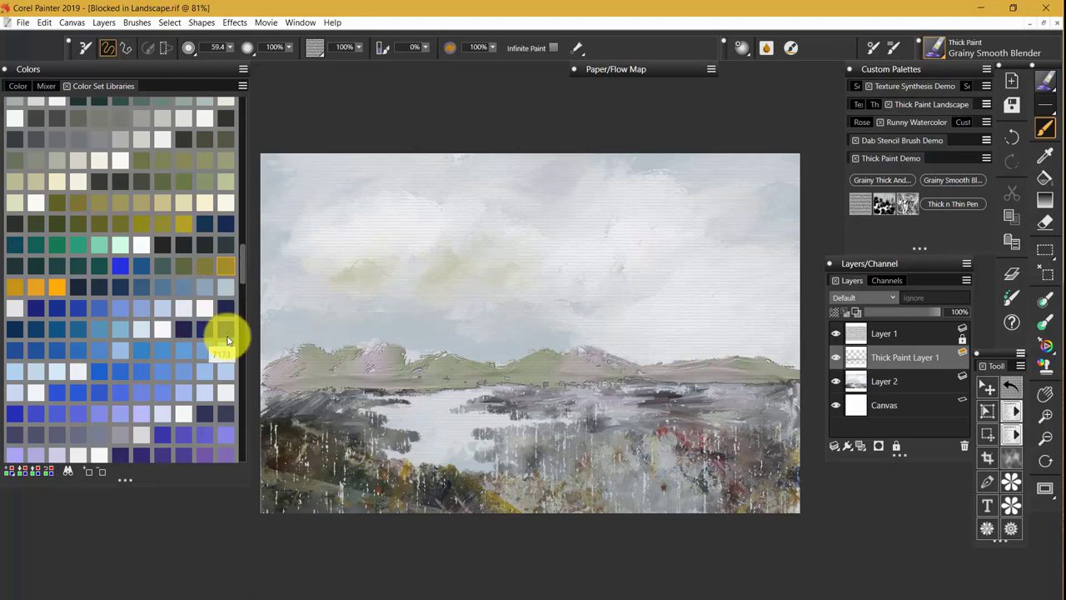
pyautogui.press('`')
pyautogui.click(419, 363)
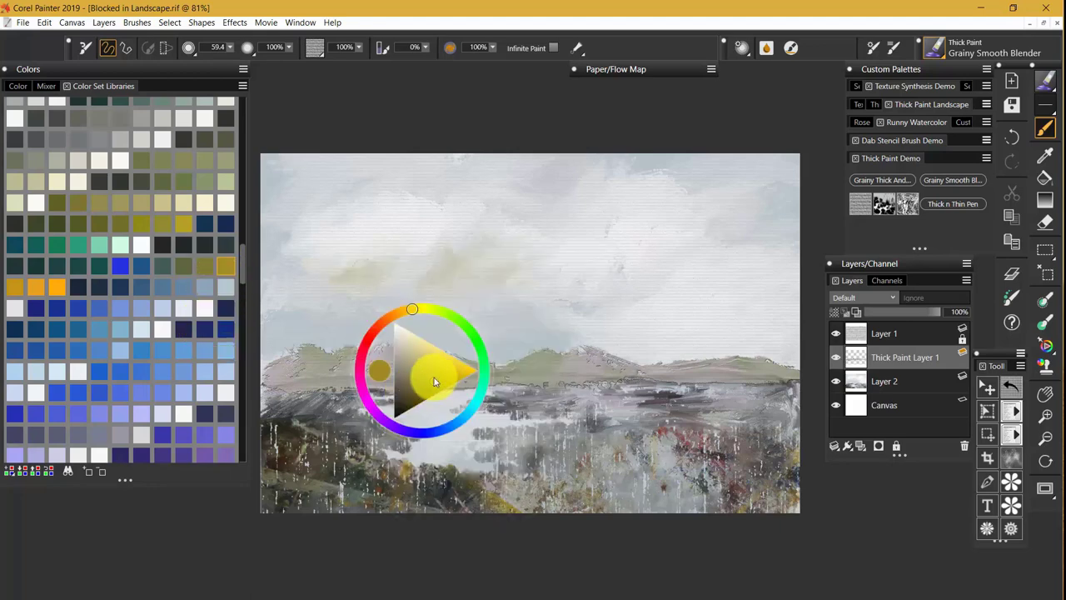
pyautogui.moveTo(434, 384)
pyautogui.mouseDown()
pyautogui.moveTo(409, 371)
pyautogui.moveTo(415, 382)
pyautogui.mouseUp()
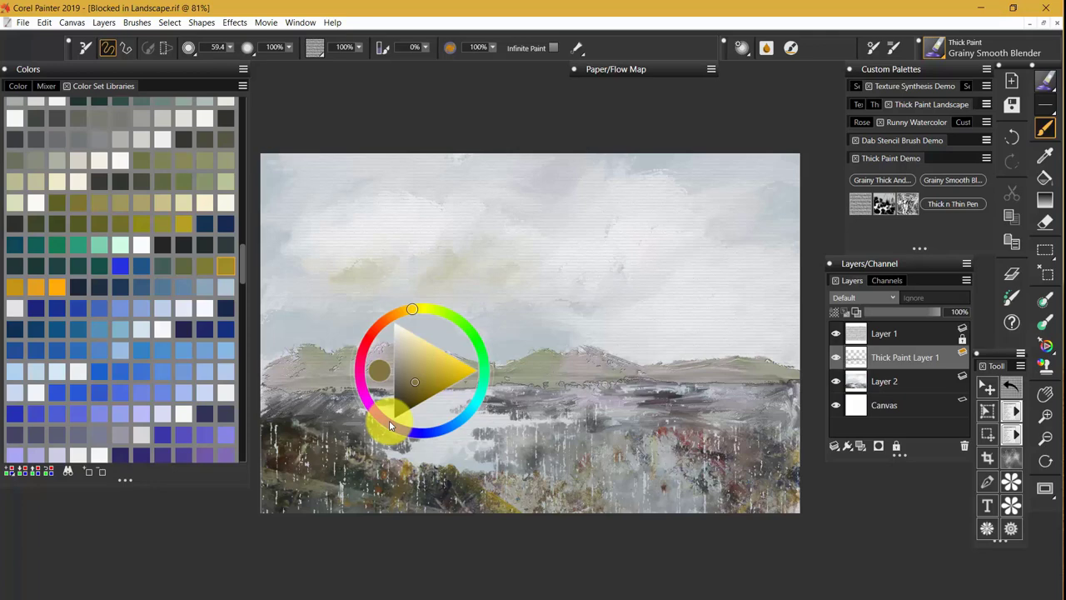
pyautogui.click(890, 183)
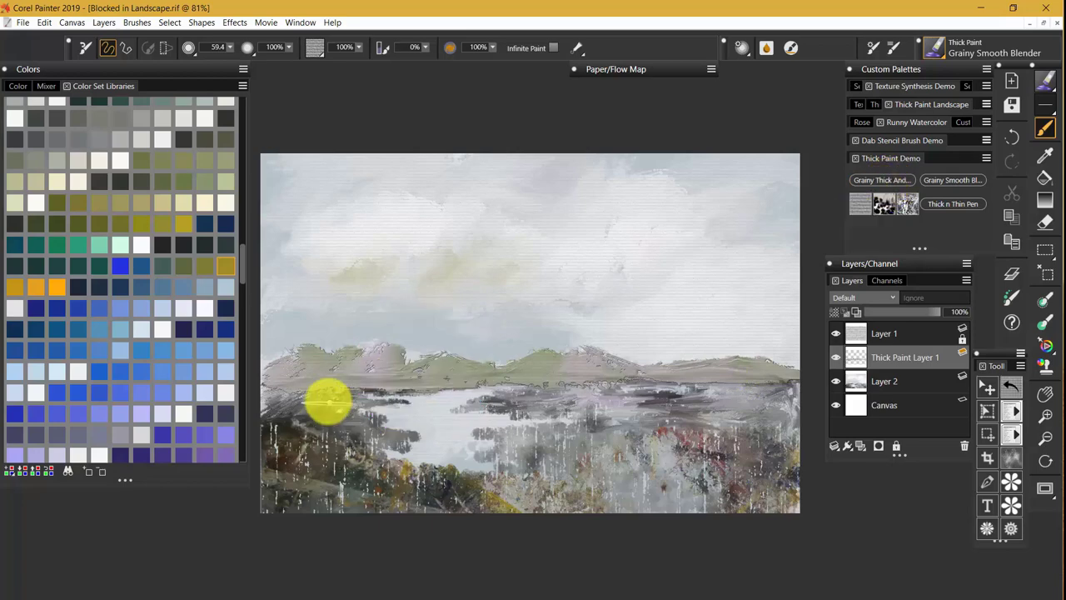
# Paint an olive band along the left shoreline with Grainy Thick And Wet at size 25
pyautogui.click(881, 182)
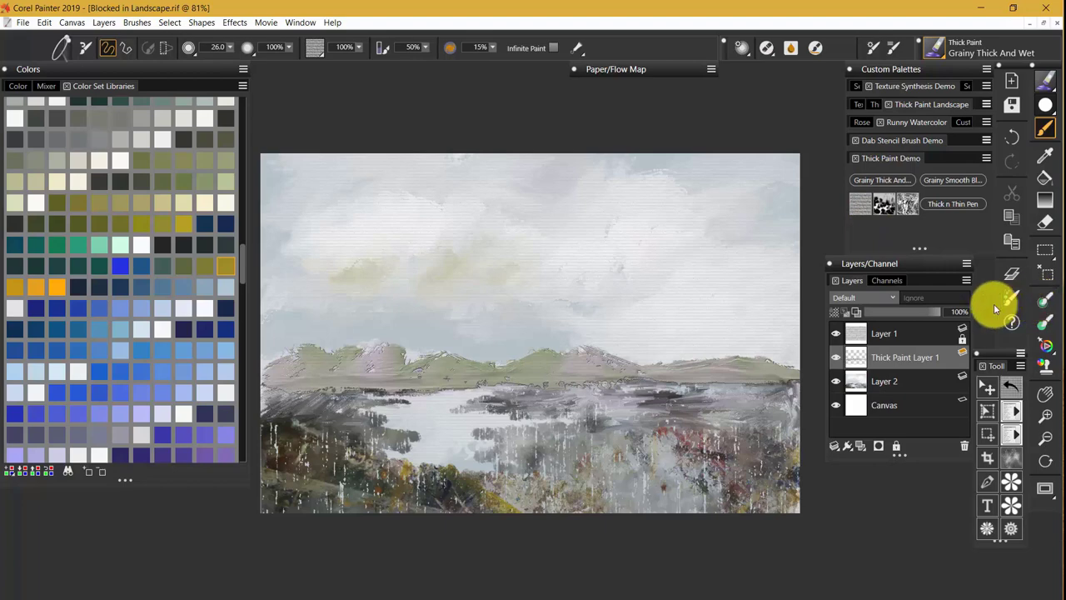
pyautogui.press('[')
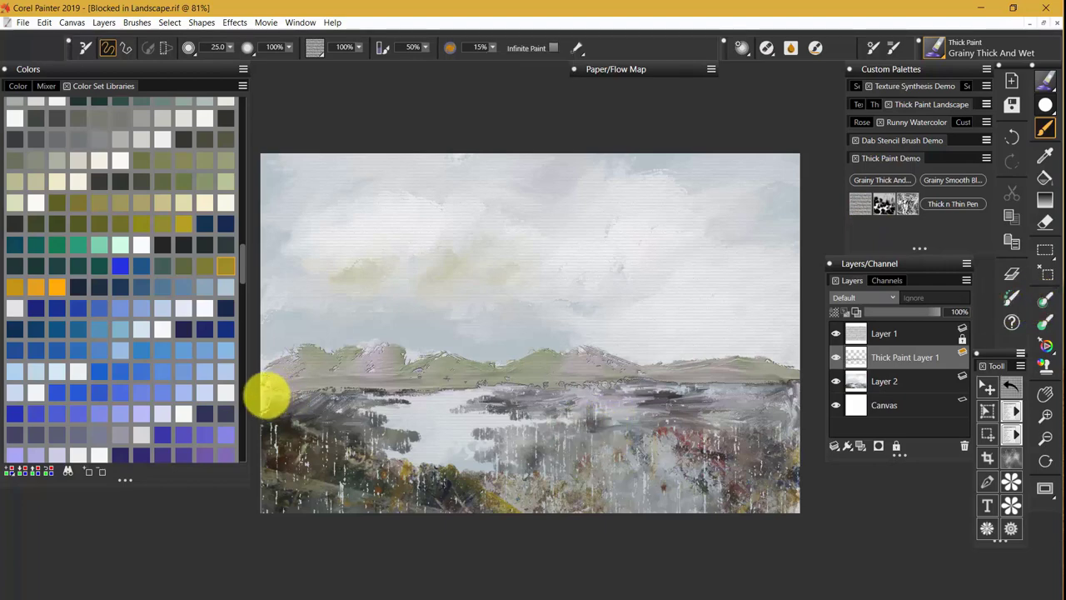
pyautogui.moveTo(267, 397)
pyautogui.mouseDown()
pyautogui.moveTo(352, 393)
pyautogui.moveTo(263, 392)
pyautogui.moveTo(401, 399)
pyautogui.moveTo(368, 392)
pyautogui.moveTo(468, 385)
pyautogui.mouseUp()
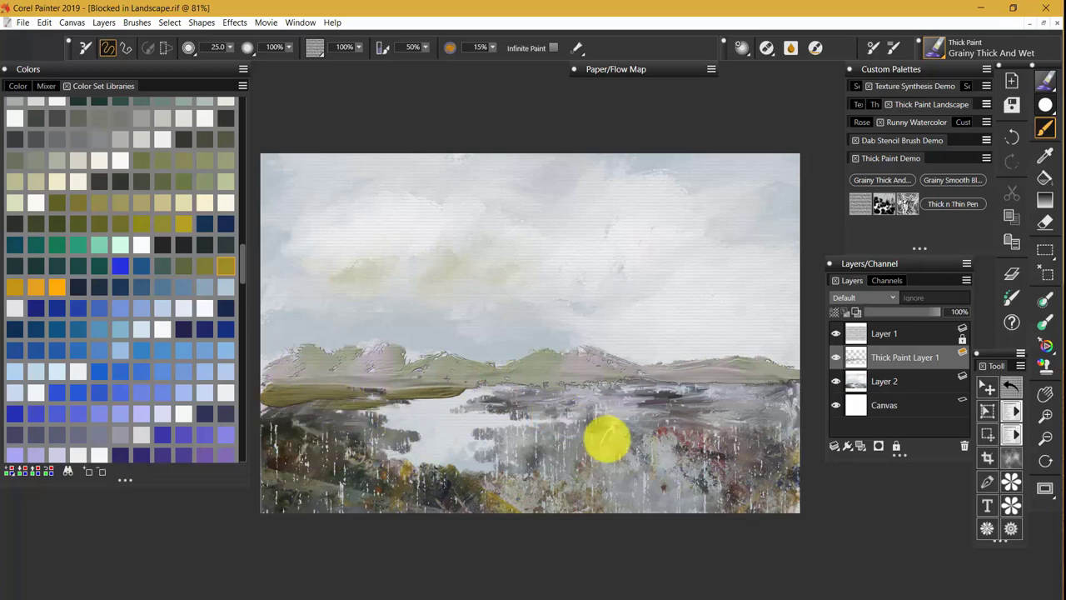
# Switch to the Cloned Paper texture and reduce its Paper Scale to 178%
pyautogui.click(907, 208)
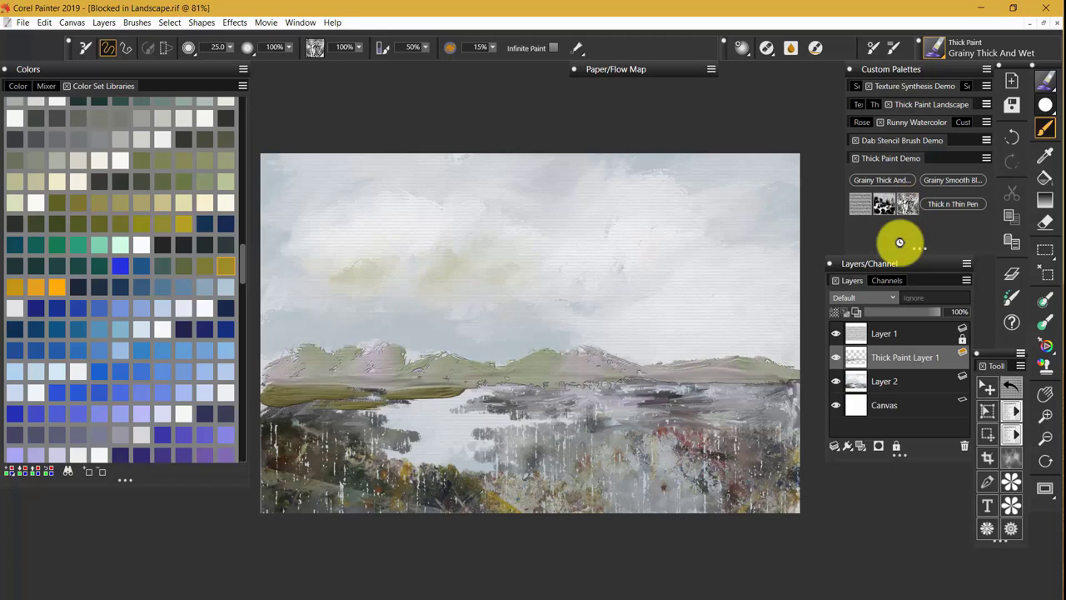
pyautogui.click(612, 72)
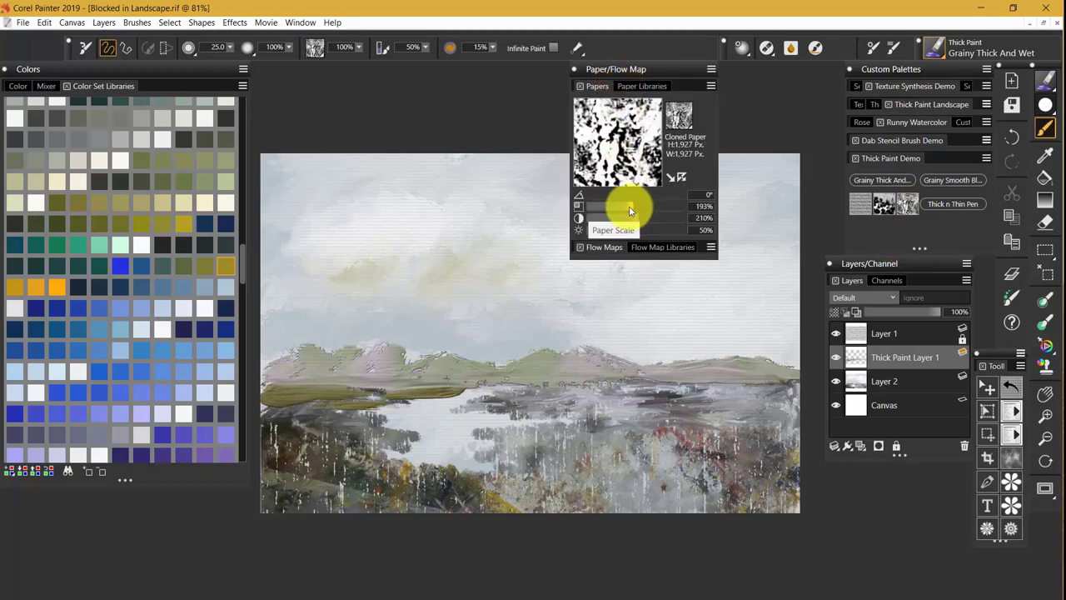
pyautogui.moveTo(629, 207); pyautogui.dragTo(630, 236)
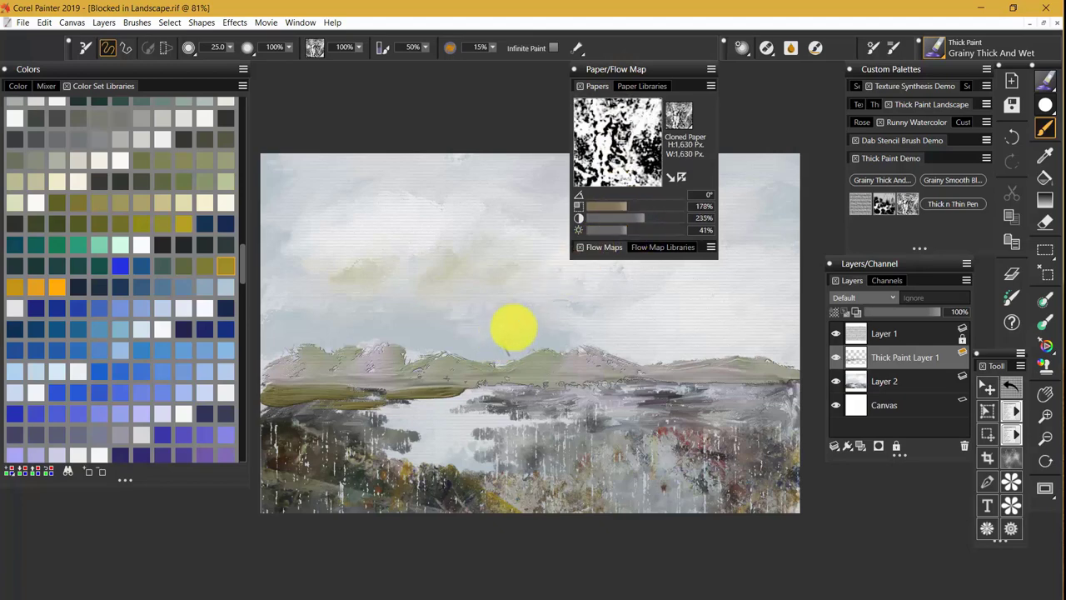
pyautogui.doubleClick(648, 68)
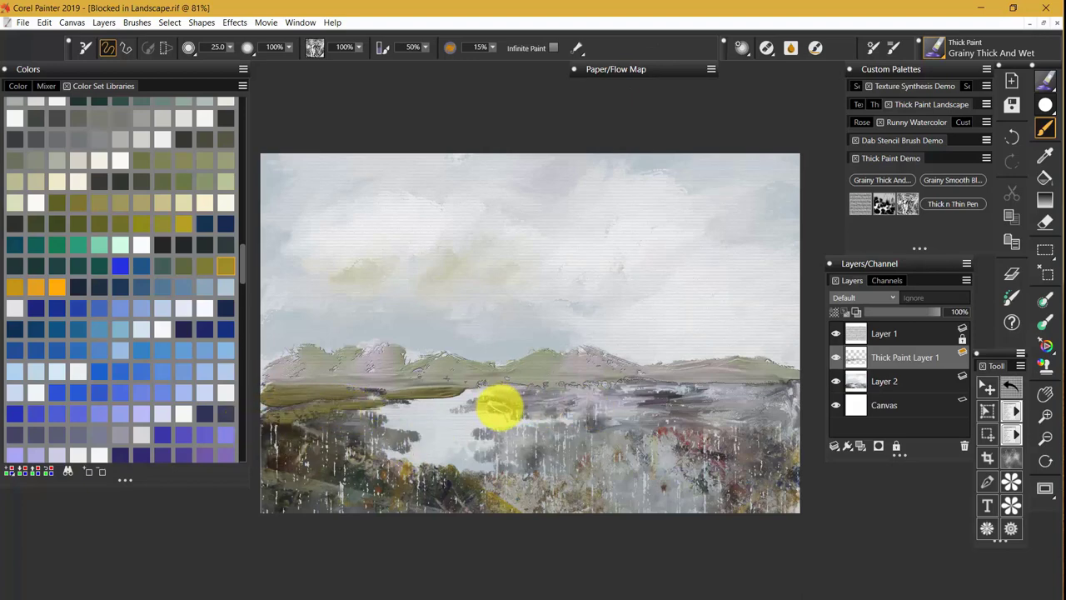
# Stroke dark green across the water, then pick a duller tan and blend it along the shoreline
pyautogui.moveTo(499, 404)
pyautogui.mouseDown()
pyautogui.moveTo(570, 397)
pyautogui.moveTo(480, 408)
pyautogui.moveTo(509, 391)
pyautogui.moveTo(624, 387)
pyautogui.moveTo(584, 386)
pyautogui.moveTo(514, 391)
pyautogui.moveTo(793, 396)
pyautogui.moveTo(610, 406)
pyautogui.moveTo(799, 414)
pyautogui.moveTo(660, 404)
pyautogui.moveTo(595, 412)
pyautogui.moveTo(654, 402)
pyautogui.moveTo(594, 414)
pyautogui.moveTo(678, 413)
pyautogui.moveTo(575, 414)
pyautogui.moveTo(796, 409)
pyautogui.moveTo(702, 420)
pyautogui.moveTo(545, 423)
pyautogui.moveTo(800, 393)
pyautogui.moveTo(725, 392)
pyautogui.moveTo(505, 431)
pyautogui.mouseUp()
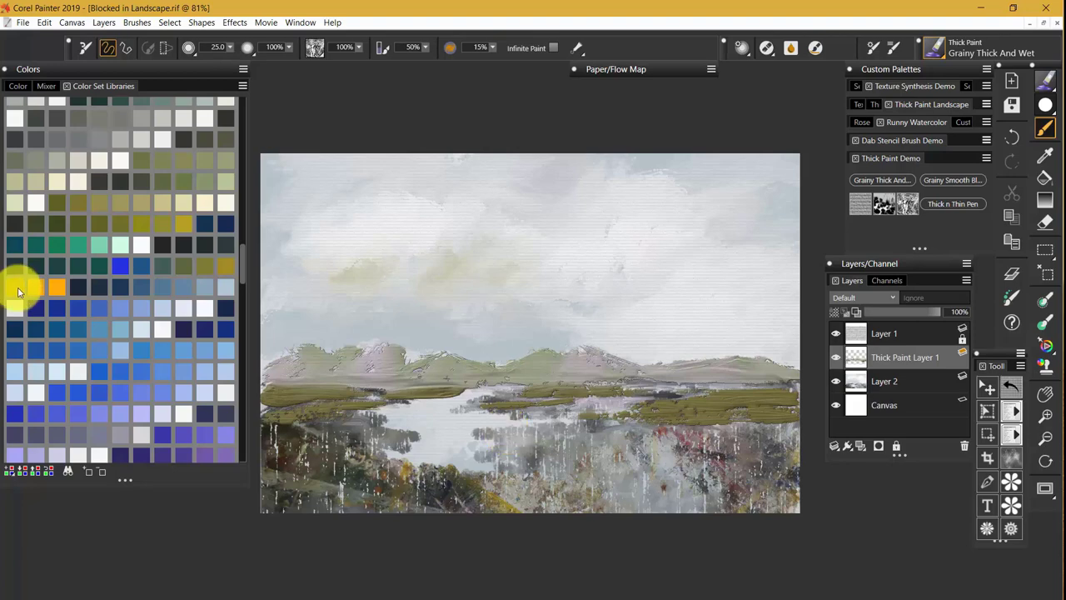
pyautogui.press('v')
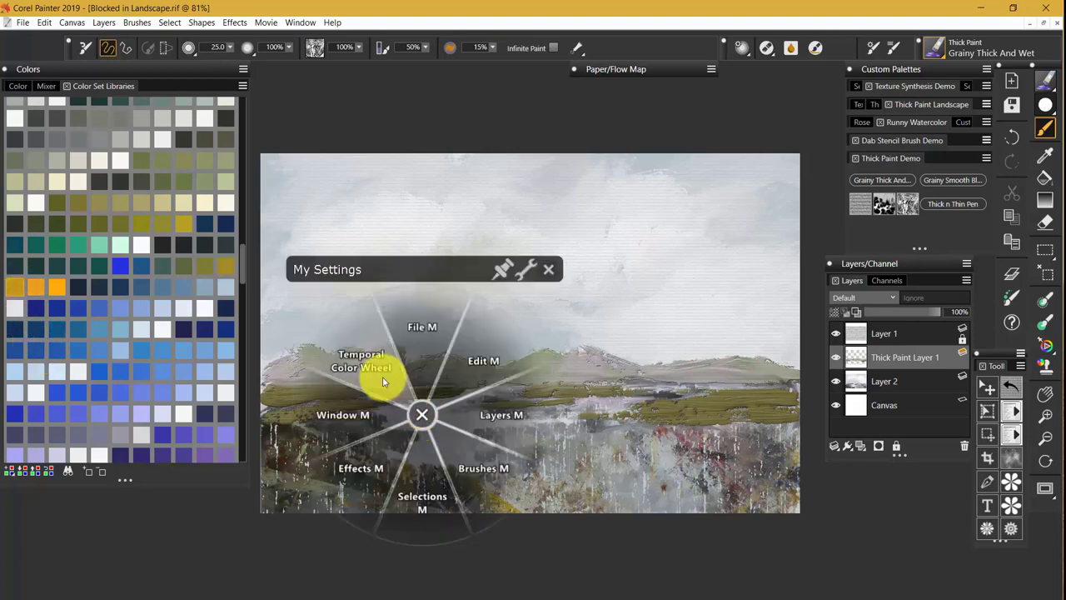
pyautogui.click(381, 367)
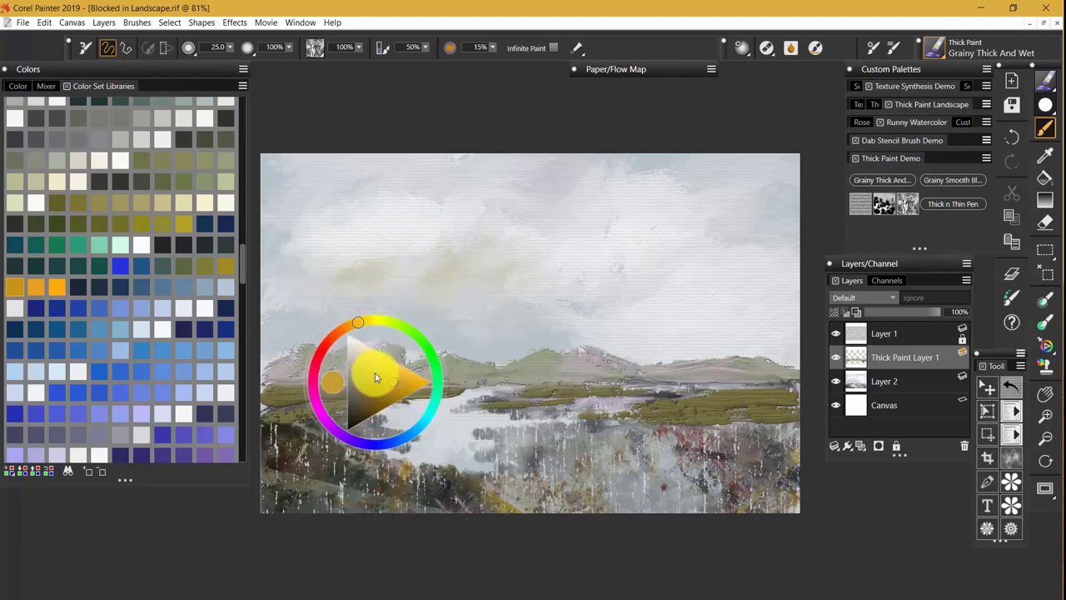
pyautogui.click(370, 379)
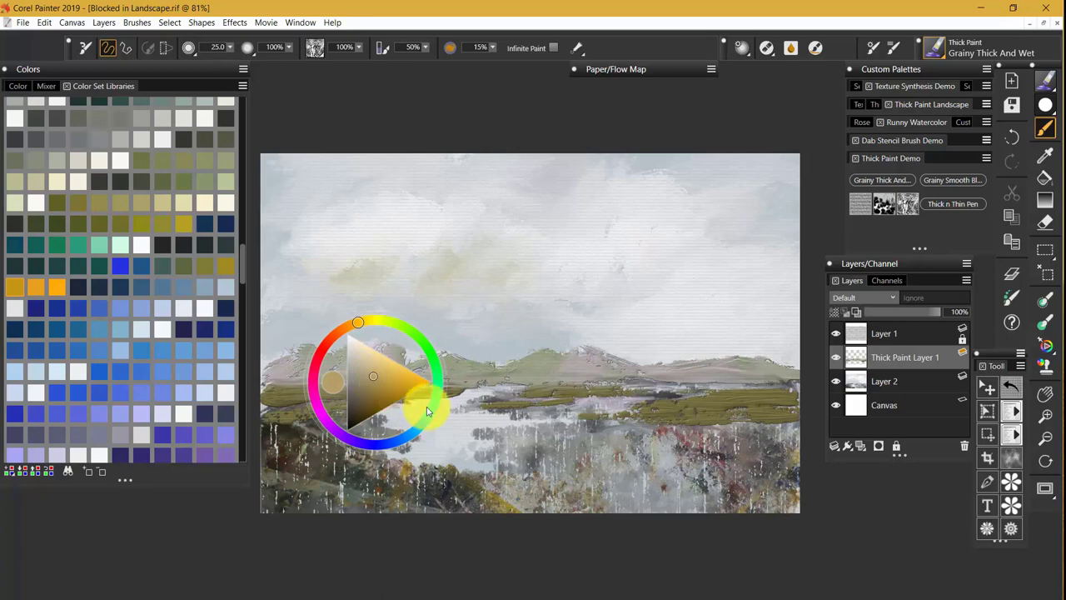
pyautogui.click(683, 385)
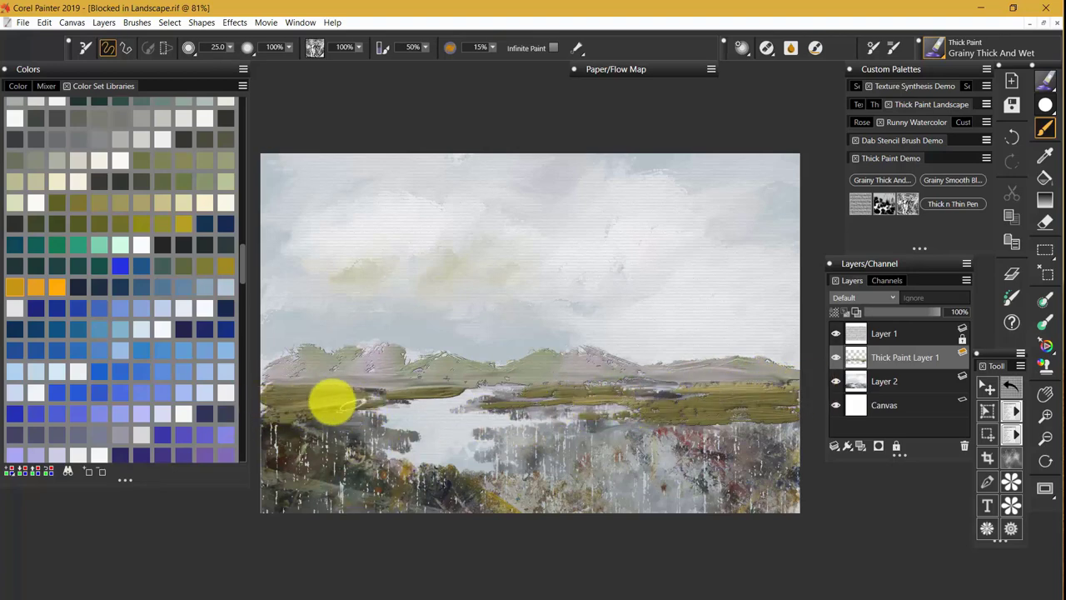
pyautogui.moveTo(328, 403)
pyautogui.mouseDown()
pyautogui.moveTo(449, 415)
pyautogui.moveTo(509, 411)
pyautogui.moveTo(458, 409)
pyautogui.moveTo(510, 396)
pyautogui.moveTo(491, 396)
pyautogui.moveTo(642, 388)
pyautogui.moveTo(524, 407)
pyautogui.moveTo(652, 404)
pyautogui.moveTo(565, 414)
pyautogui.moveTo(734, 420)
pyautogui.moveTo(807, 451)
pyautogui.mouseUp()
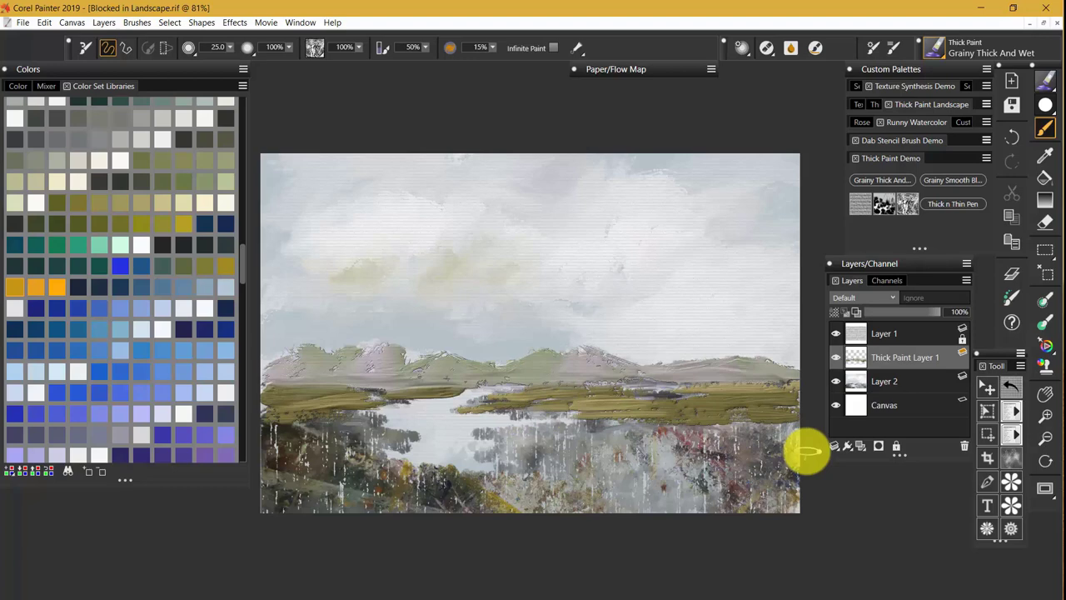
# Blend the marsh band, lower left, reflection and left end with Grainy Smooth Blender at about size 30
pyautogui.click(954, 183)
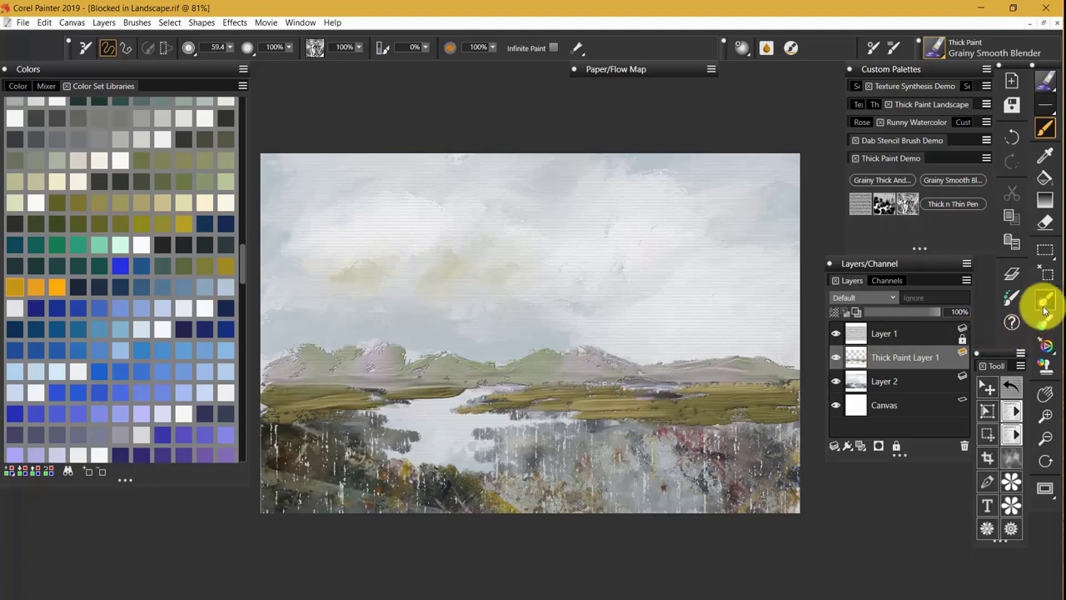
pyautogui.press('[')
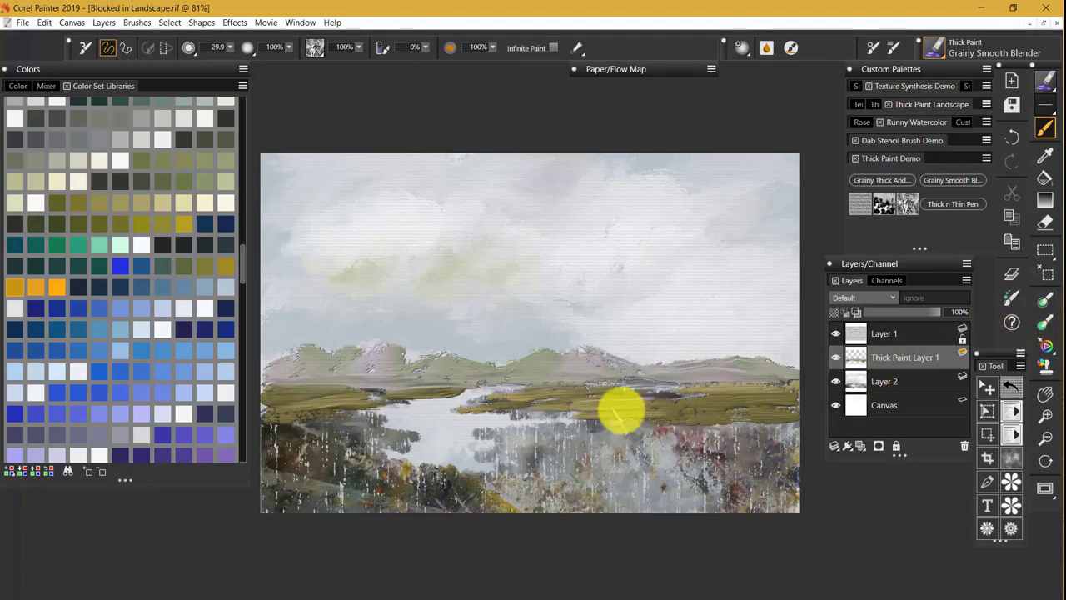
pyautogui.moveTo(596, 392)
pyautogui.mouseDown()
pyautogui.moveTo(607, 421)
pyautogui.moveTo(609, 400)
pyautogui.moveTo(511, 388)
pyautogui.moveTo(531, 434)
pyautogui.moveTo(608, 403)
pyautogui.moveTo(618, 415)
pyautogui.moveTo(768, 416)
pyautogui.moveTo(664, 421)
pyautogui.moveTo(793, 414)
pyautogui.moveTo(723, 408)
pyautogui.moveTo(779, 390)
pyautogui.moveTo(747, 389)
pyautogui.moveTo(758, 373)
pyautogui.moveTo(728, 415)
pyautogui.moveTo(764, 388)
pyautogui.moveTo(745, 452)
pyautogui.mouseUp()
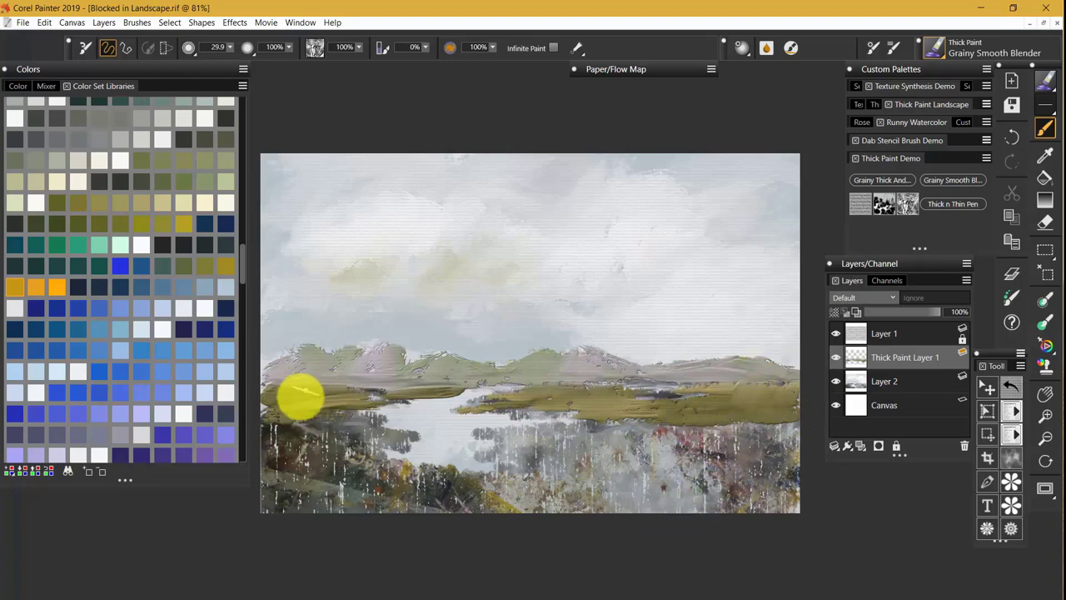
pyautogui.moveTo(275, 417)
pyautogui.mouseDown()
pyautogui.moveTo(320, 405)
pyautogui.moveTo(261, 420)
pyautogui.moveTo(411, 390)
pyautogui.moveTo(369, 392)
pyautogui.moveTo(456, 385)
pyautogui.moveTo(428, 376)
pyautogui.moveTo(425, 405)
pyautogui.moveTo(449, 395)
pyautogui.moveTo(388, 401)
pyautogui.moveTo(442, 399)
pyautogui.moveTo(453, 387)
pyautogui.moveTo(385, 387)
pyautogui.moveTo(387, 370)
pyautogui.moveTo(431, 391)
pyautogui.mouseUp()
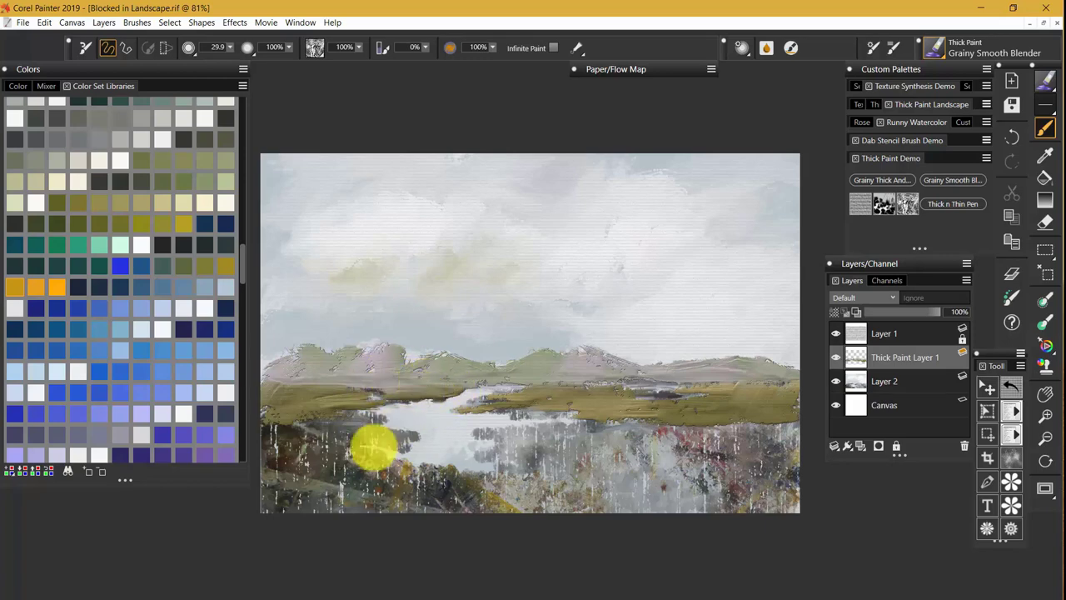
pyautogui.moveTo(375, 447)
pyautogui.mouseDown()
pyautogui.moveTo(549, 374)
pyautogui.moveTo(553, 387)
pyautogui.moveTo(566, 368)
pyautogui.moveTo(579, 404)
pyautogui.moveTo(587, 400)
pyautogui.moveTo(564, 379)
pyautogui.moveTo(594, 394)
pyautogui.moveTo(610, 378)
pyautogui.moveTo(638, 400)
pyautogui.moveTo(633, 386)
pyautogui.moveTo(734, 378)
pyautogui.moveTo(716, 377)
pyautogui.moveTo(745, 376)
pyautogui.mouseUp()
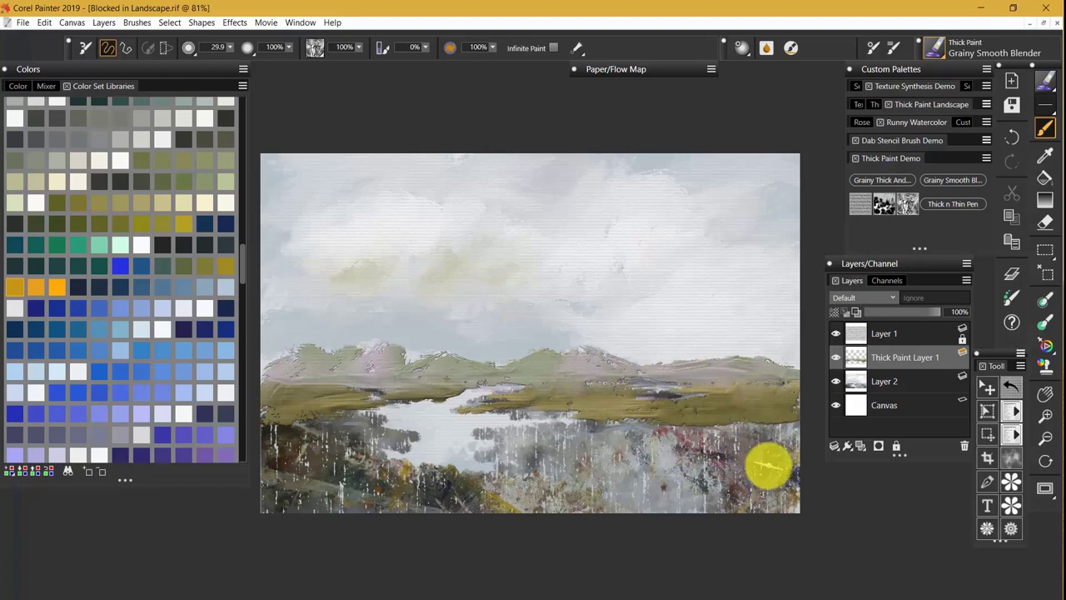
pyautogui.moveTo(283, 378)
pyautogui.mouseDown()
pyautogui.moveTo(310, 392)
pyautogui.moveTo(288, 442)
pyautogui.mouseUp()
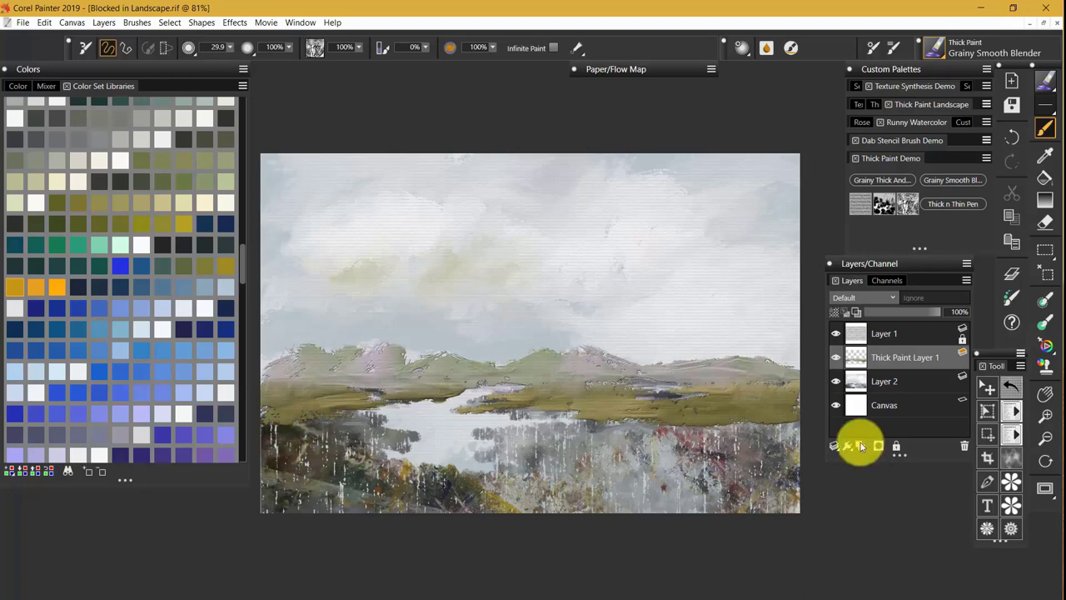
# Add Thick Paint Layer 2 and pick the dark crimson swatch from the Color Set Libraries
pyautogui.click(859, 447)
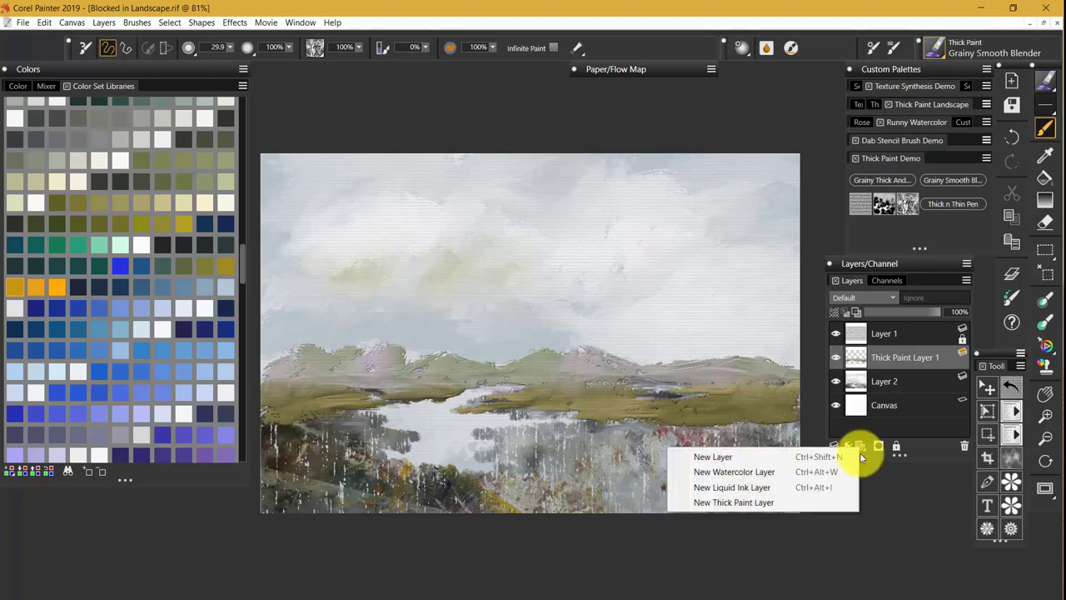
pyautogui.click(831, 503)
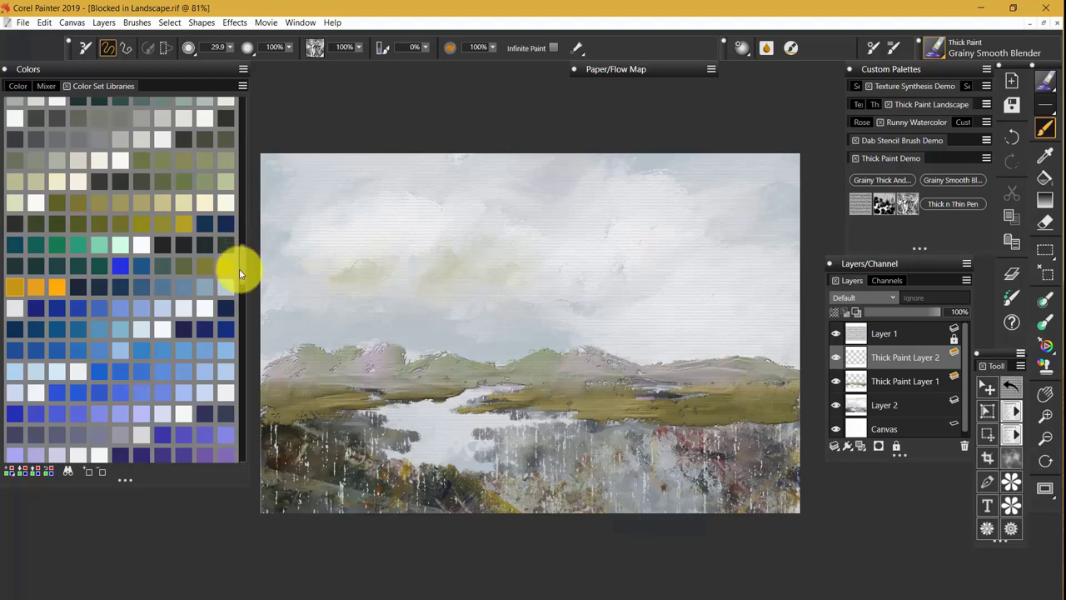
pyautogui.moveTo(239, 268); pyautogui.dragTo(224, 408)
pyautogui.scroll(-1, 225, 409)
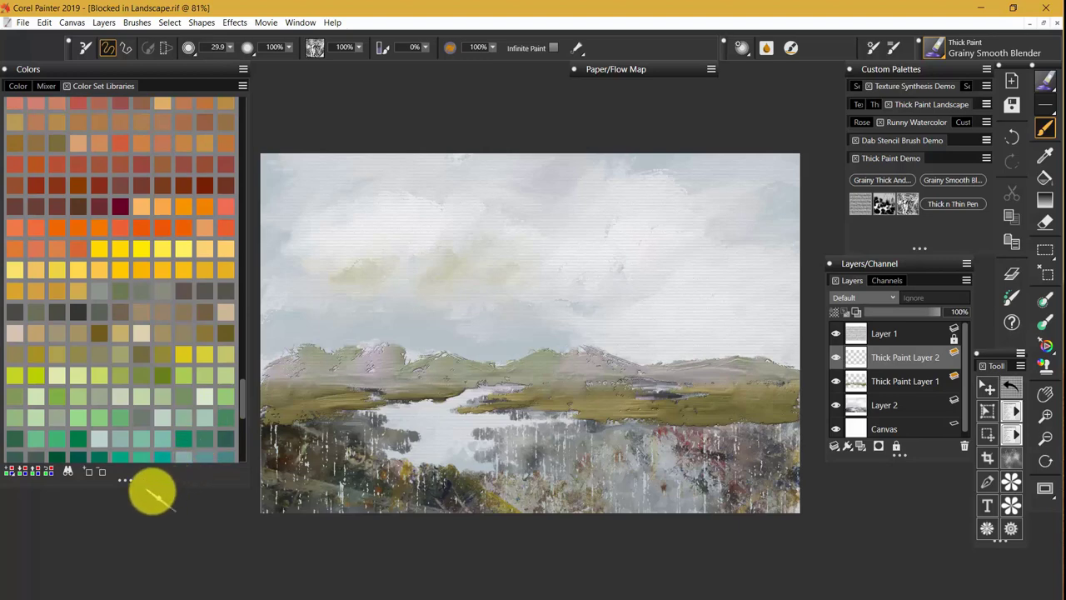
pyautogui.click(119, 208)
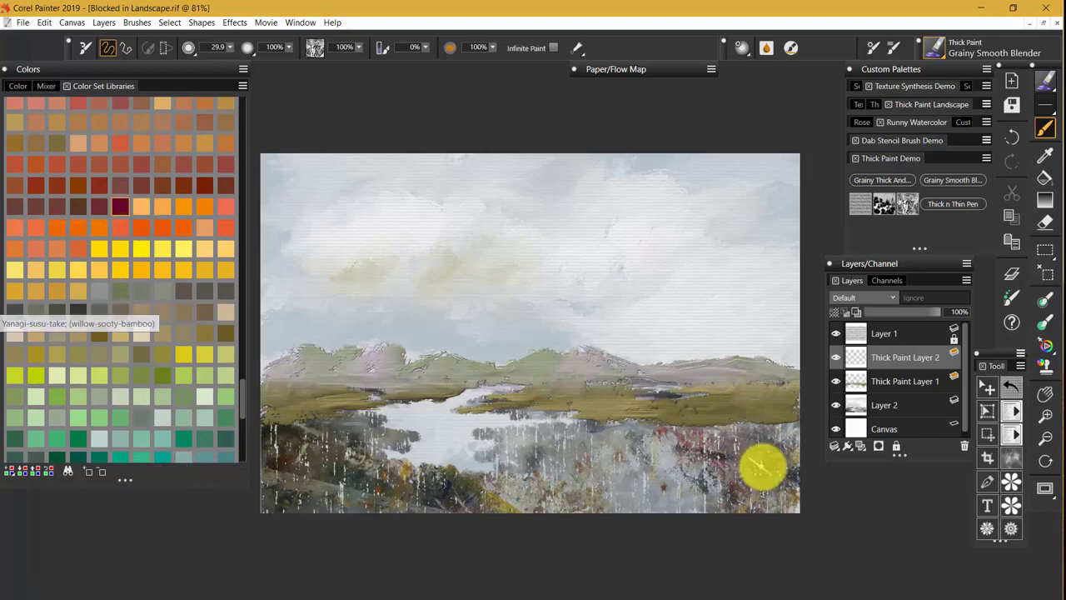
# Select Grainy Thick And Wet at size 31 and enlarge the paper scale to 199%
pyautogui.click(882, 180)
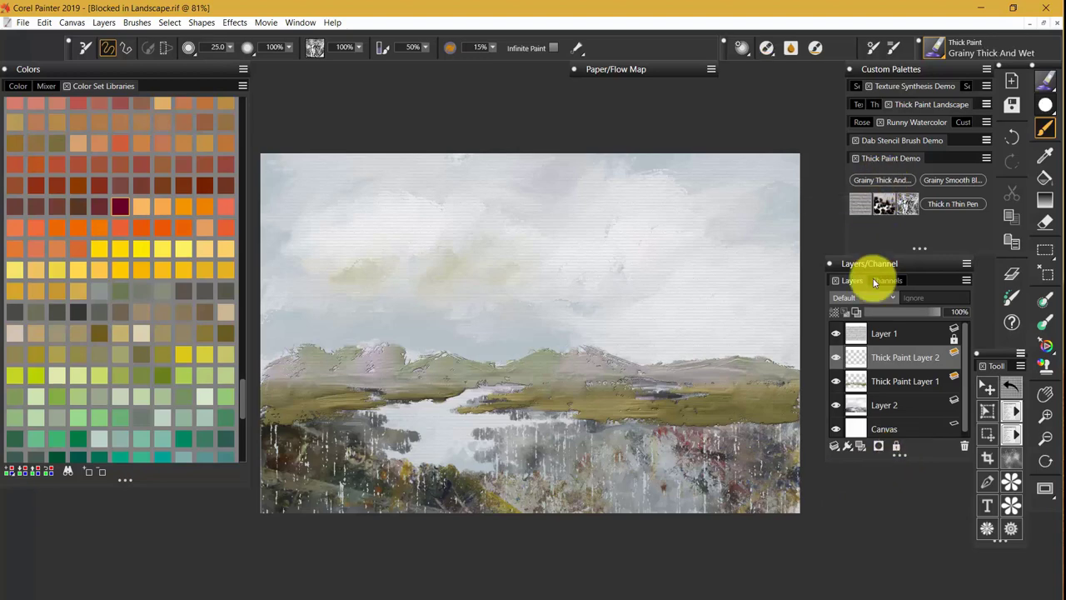
pyautogui.moveTo(762, 463)
pyautogui.mouseDown()
pyautogui.moveTo(773, 482)
pyautogui.moveTo(771, 472)
pyautogui.mouseUp()
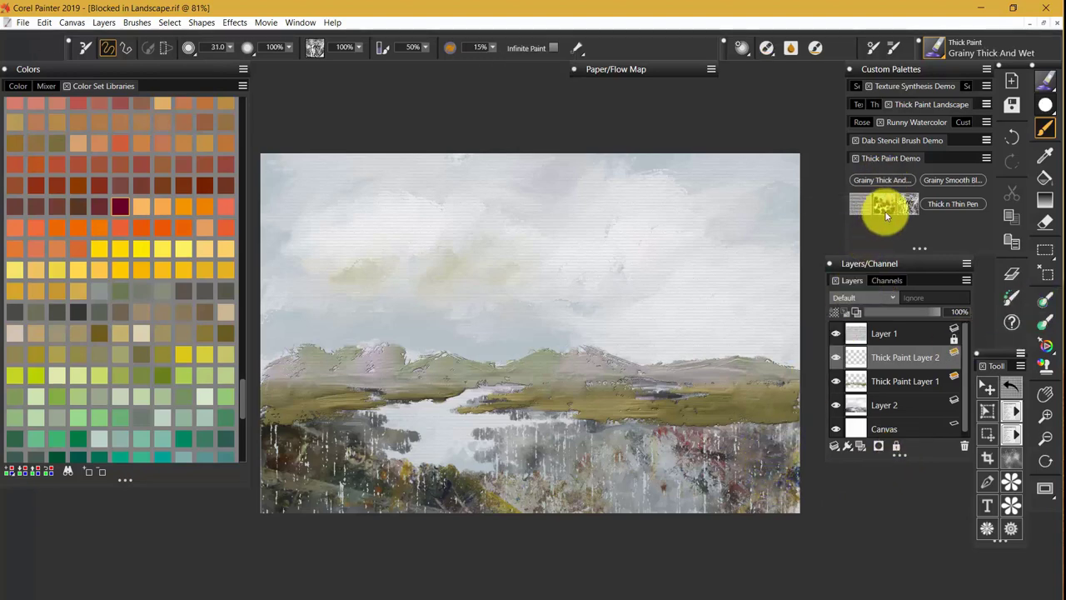
pyautogui.click(644, 68)
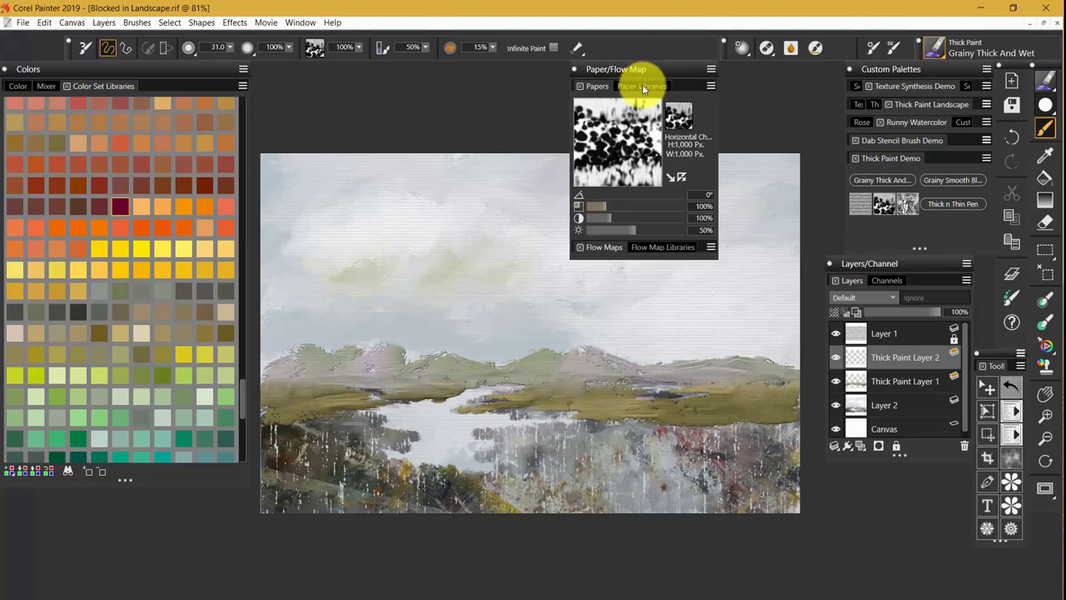
pyautogui.moveTo(610, 202); pyautogui.dragTo(633, 223)
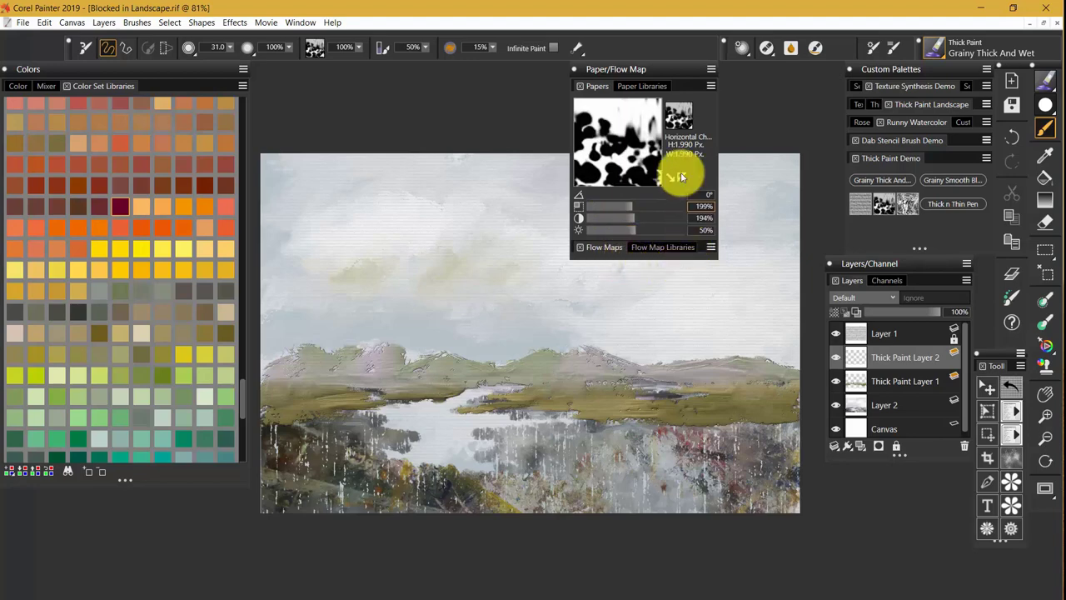
pyautogui.click(661, 70)
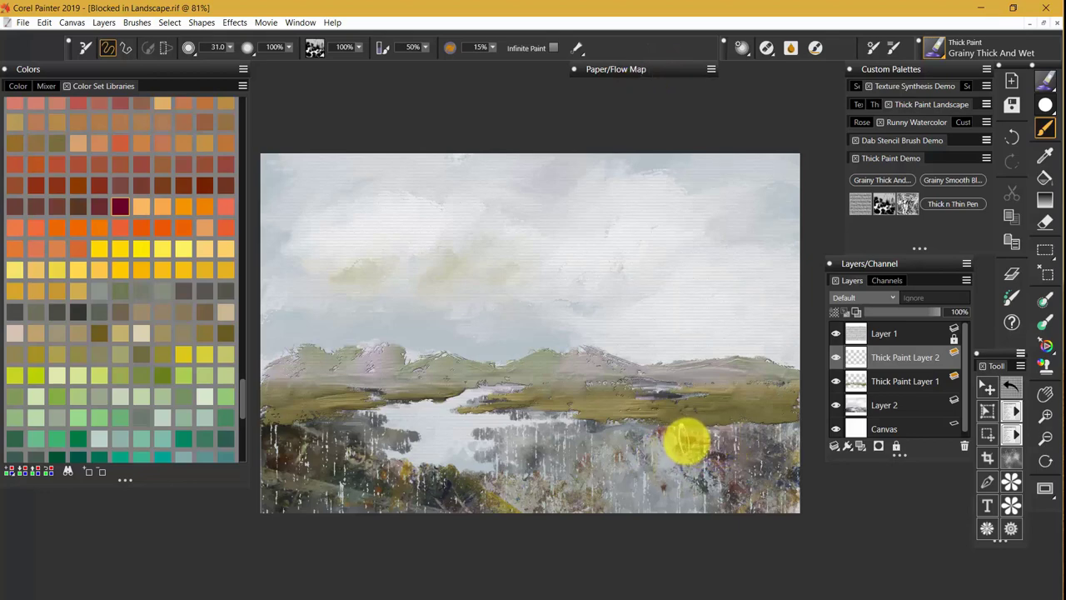
# Paint broad crimson strokes across the lower right, left foreground and along the bottom edge
pyautogui.moveTo(691, 440); pyautogui.dragTo(816, 431)
pyautogui.moveTo(737, 433)
pyautogui.mouseDown()
pyautogui.moveTo(591, 432)
pyautogui.moveTo(716, 425)
pyautogui.moveTo(761, 438)
pyautogui.moveTo(690, 446)
pyautogui.moveTo(823, 452)
pyautogui.moveTo(716, 472)
pyautogui.mouseUp()
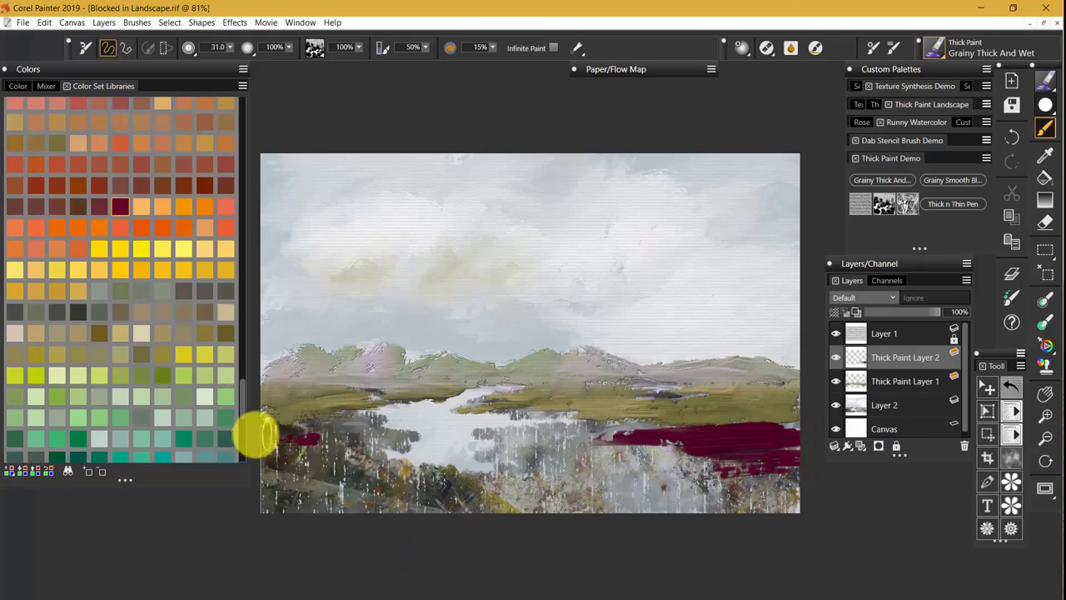
pyautogui.moveTo(255, 433); pyautogui.dragTo(392, 433)
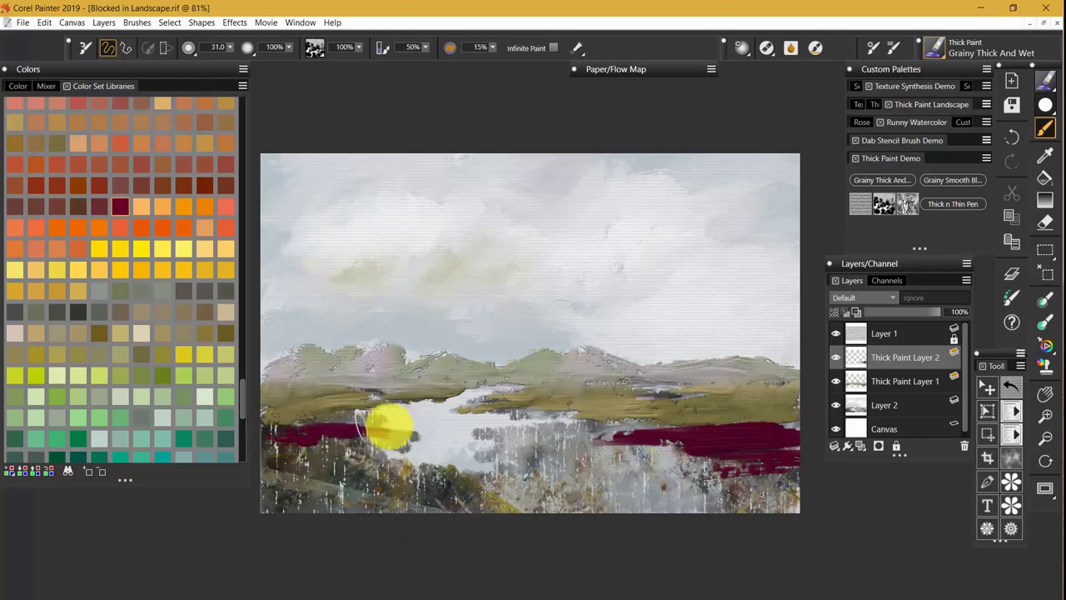
pyautogui.moveTo(404, 481); pyautogui.dragTo(226, 481)
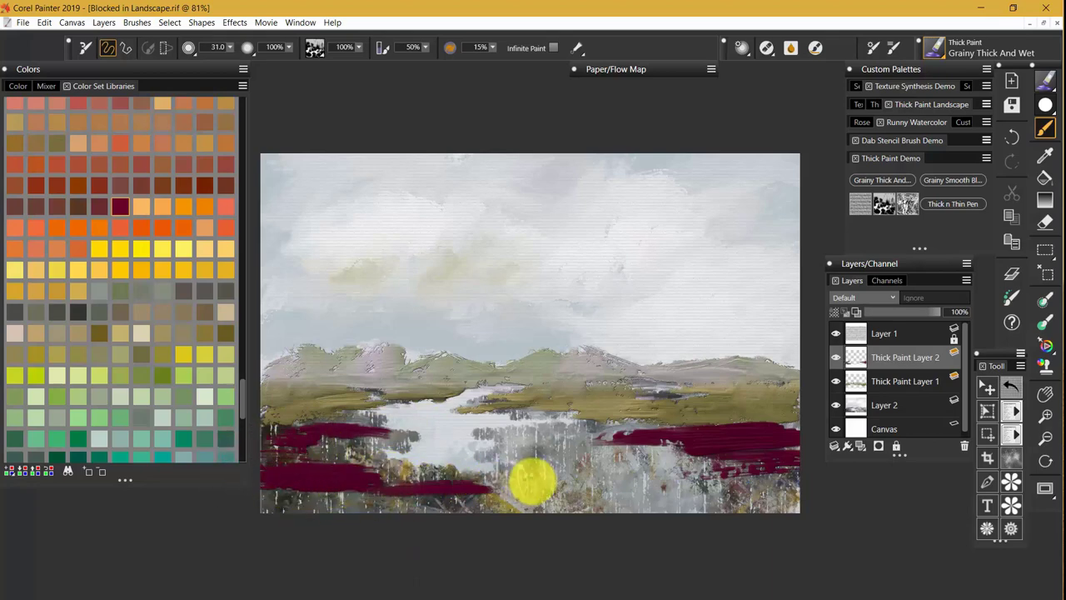
pyautogui.moveTo(479, 498); pyautogui.dragTo(237, 502)
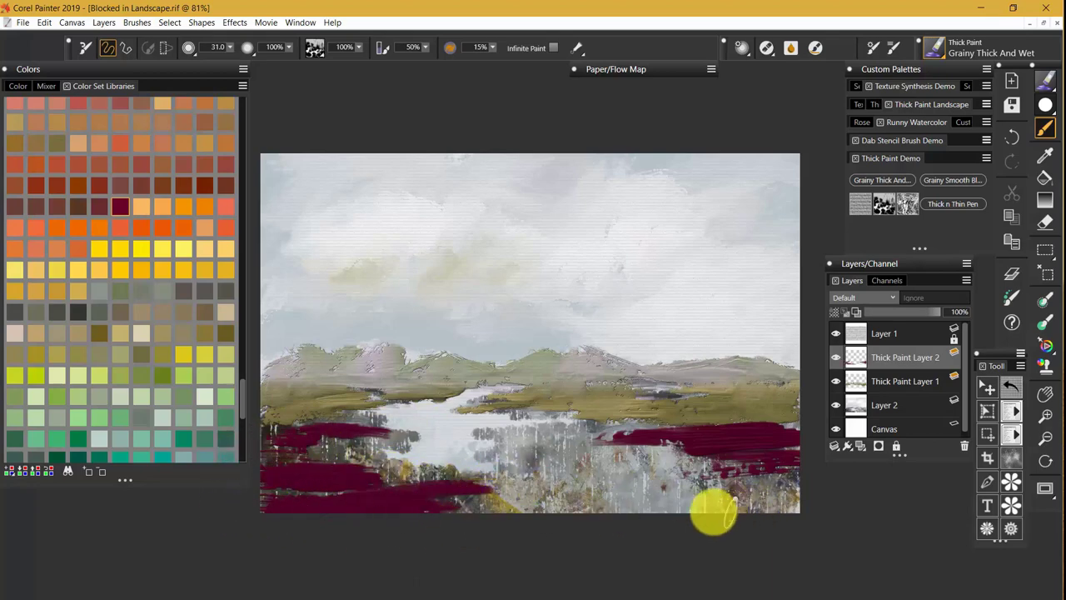
pyautogui.moveTo(838, 502); pyautogui.dragTo(479, 529)
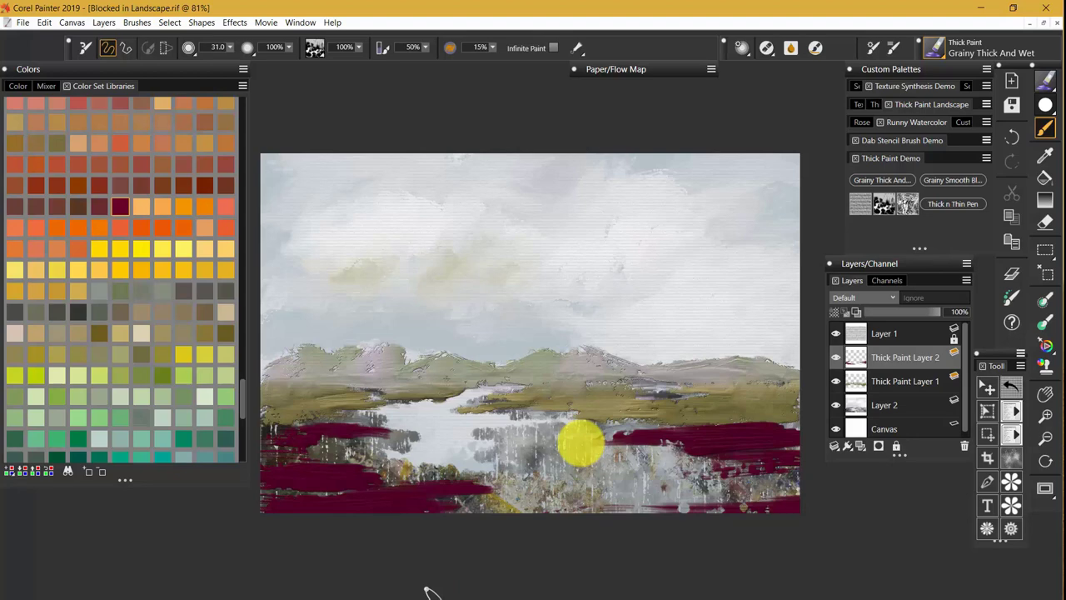
# Pick brown and stroke it over the right crimson, across the water and along the bottom left
pyautogui.click(77, 206)
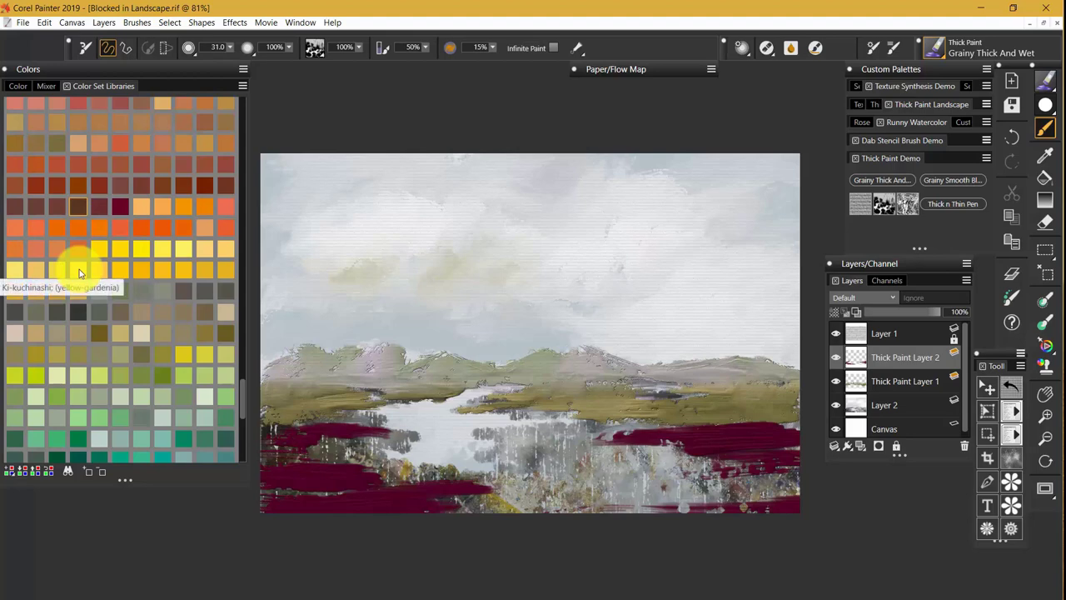
pyautogui.moveTo(733, 455)
pyautogui.mouseDown()
pyautogui.moveTo(669, 457)
pyautogui.moveTo(812, 436)
pyautogui.moveTo(714, 464)
pyautogui.moveTo(812, 491)
pyautogui.moveTo(614, 494)
pyautogui.mouseUp()
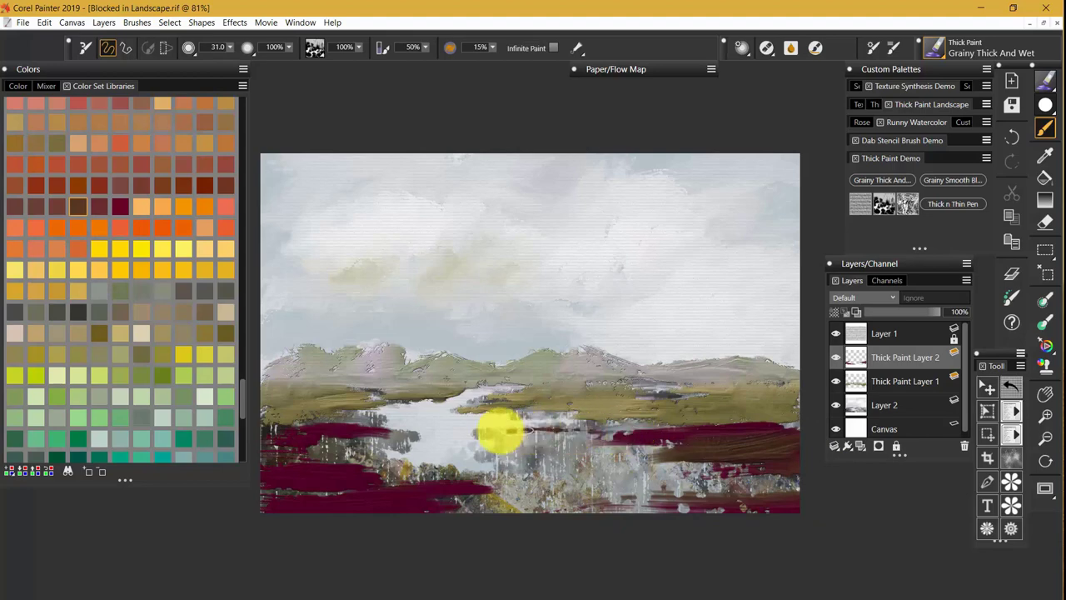
pyautogui.moveTo(488, 431)
pyautogui.mouseDown()
pyautogui.moveTo(654, 429)
pyautogui.moveTo(633, 423)
pyautogui.mouseUp()
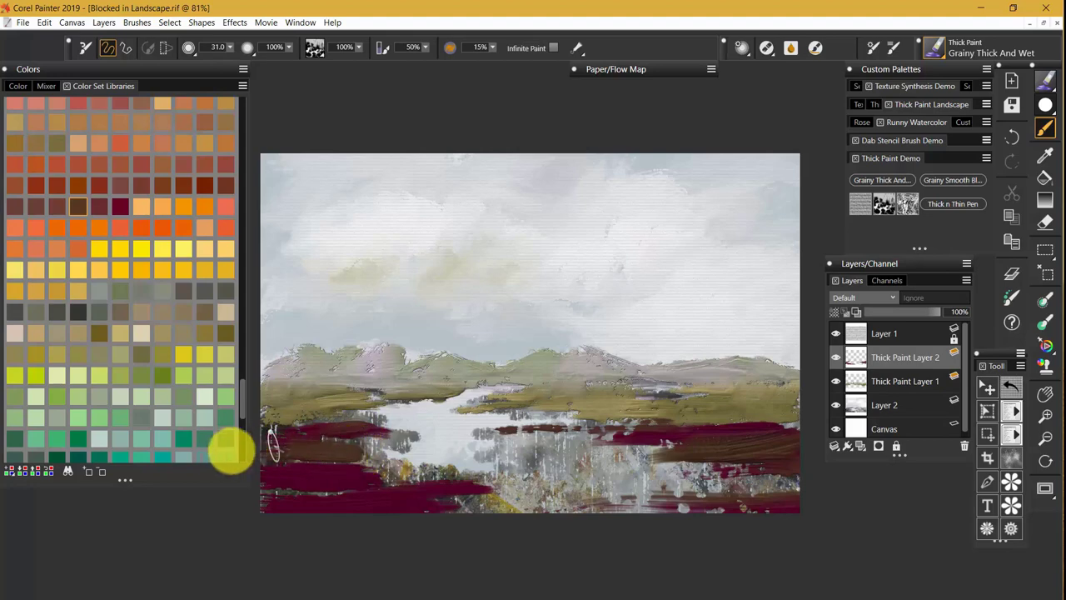
pyautogui.moveTo(261, 483)
pyautogui.mouseDown()
pyautogui.moveTo(478, 510)
pyautogui.moveTo(408, 502)
pyautogui.moveTo(662, 498)
pyautogui.moveTo(462, 517)
pyautogui.moveTo(481, 505)
pyautogui.moveTo(707, 492)
pyautogui.moveTo(694, 484)
pyautogui.moveTo(556, 495)
pyautogui.mouseUp()
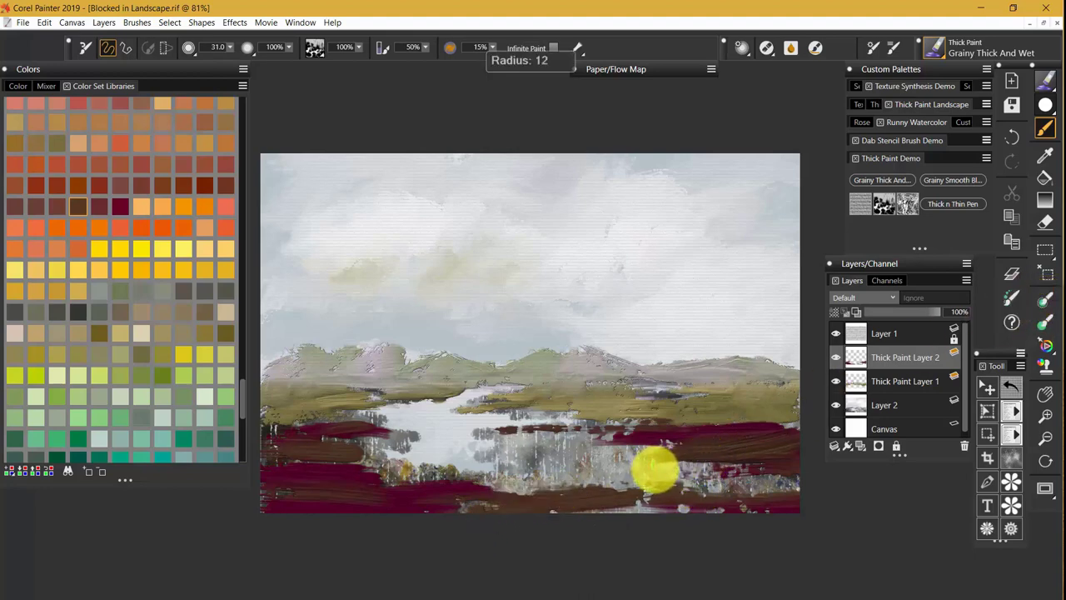
# Shrink the brush to size 11 and add short dark brown strokes in the mid-ground and foreground
pyautogui.moveTo(654, 471); pyautogui.dragTo(669, 443)
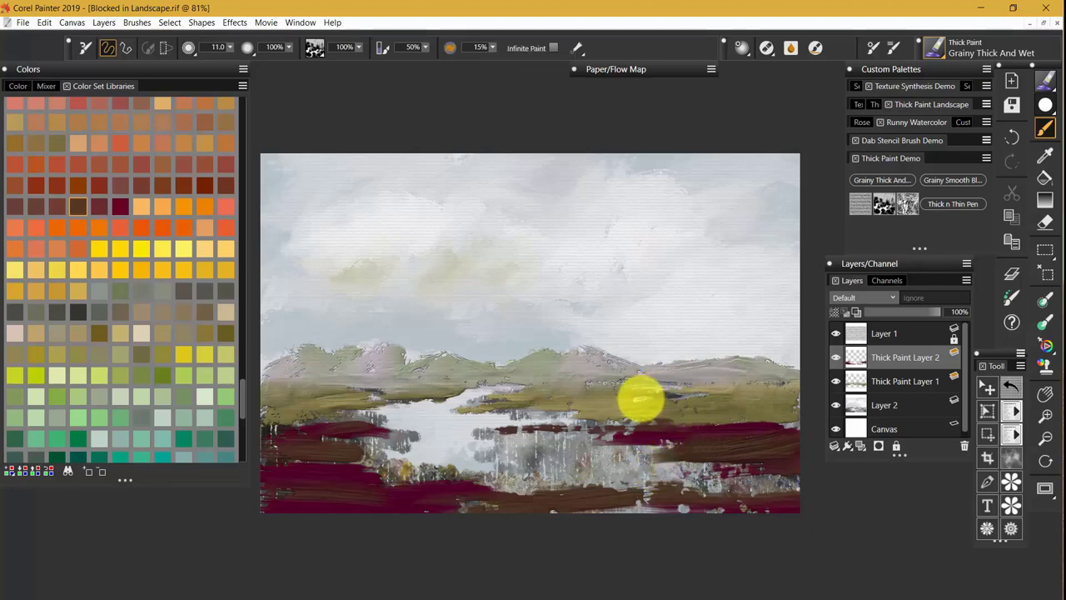
pyautogui.moveTo(641, 401)
pyautogui.mouseDown()
pyautogui.moveTo(713, 396)
pyautogui.moveTo(646, 401)
pyautogui.mouseUp()
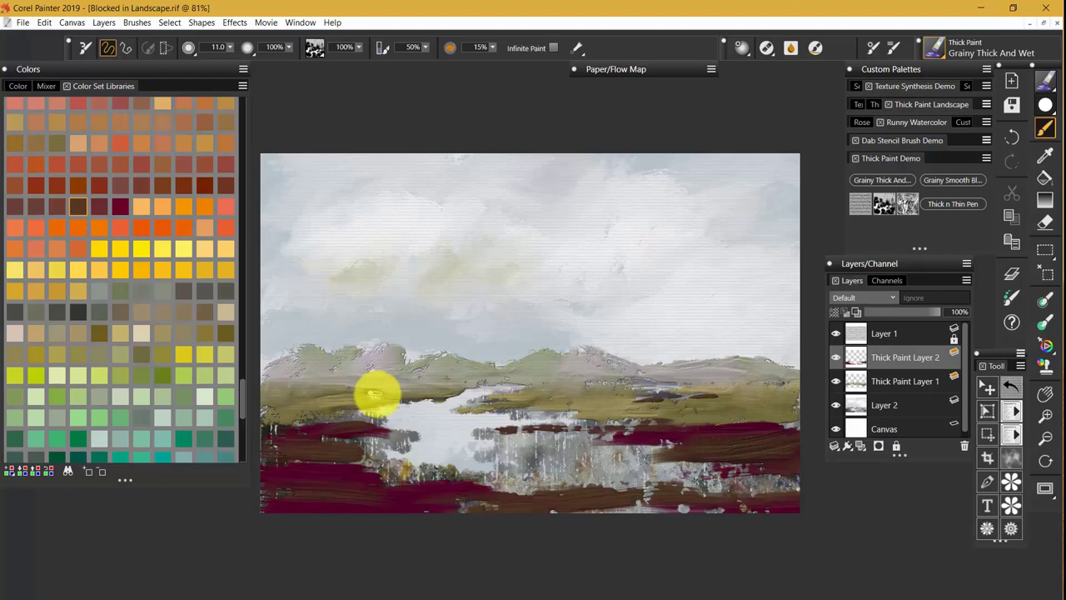
pyautogui.moveTo(305, 398); pyautogui.dragTo(291, 400)
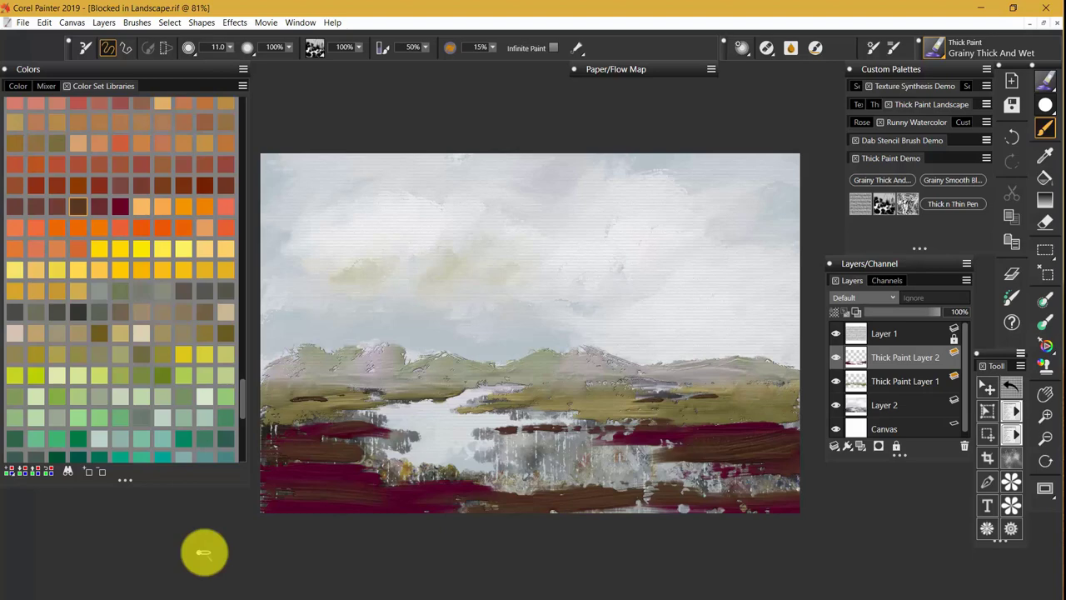
# Pick an orange-red swatch and resize the thick paint brush to 35.1
pyautogui.click(226, 228)
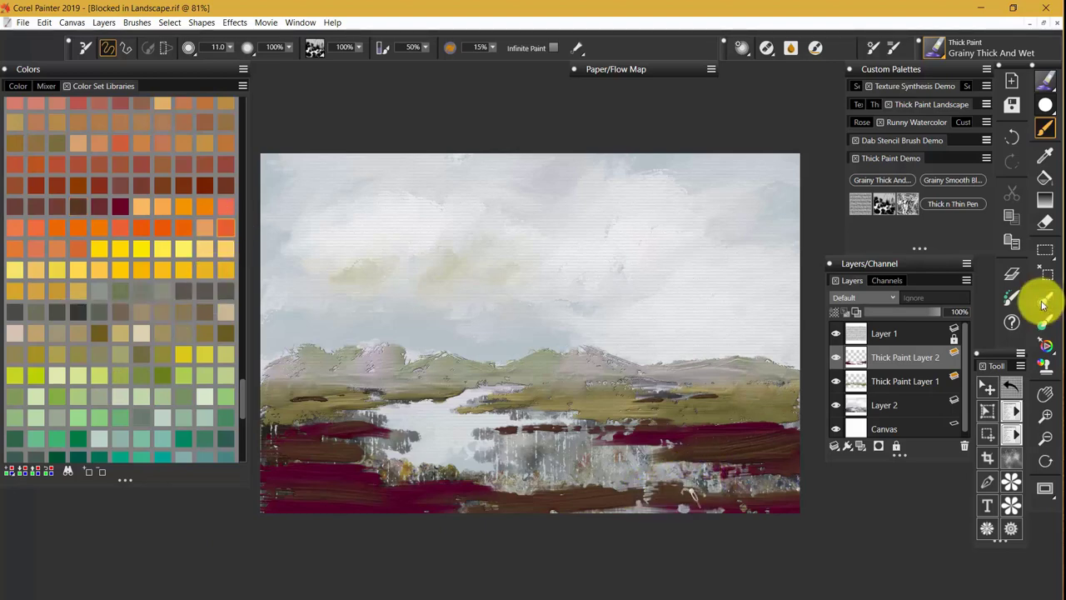
pyautogui.moveTo(760, 481)
pyautogui.mouseDown()
pyautogui.moveTo(765, 500)
pyautogui.moveTo(762, 480)
pyautogui.mouseUp()
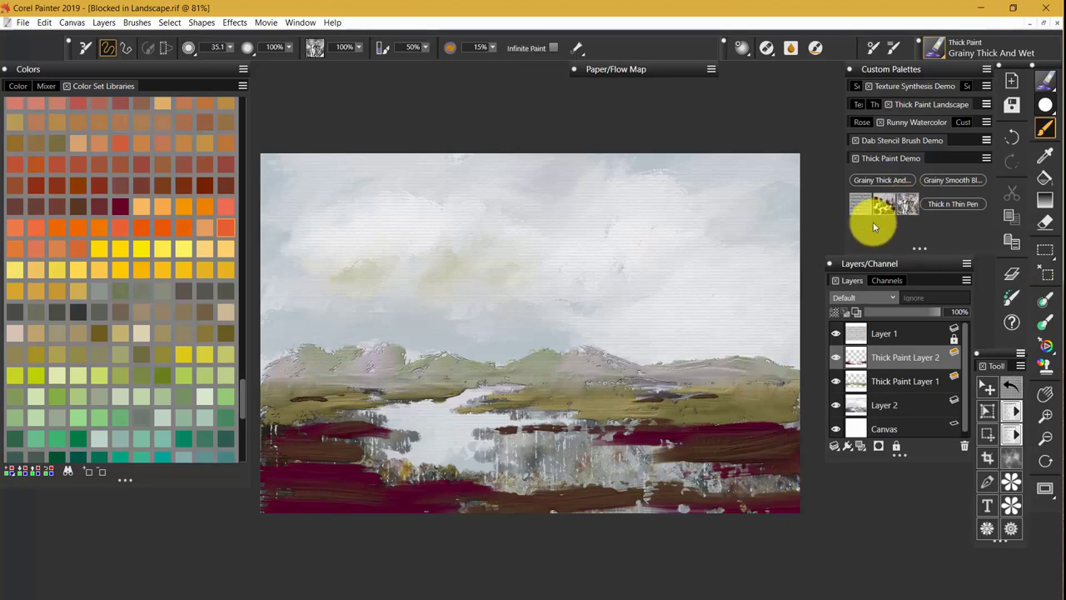
pyautogui.click(629, 70)
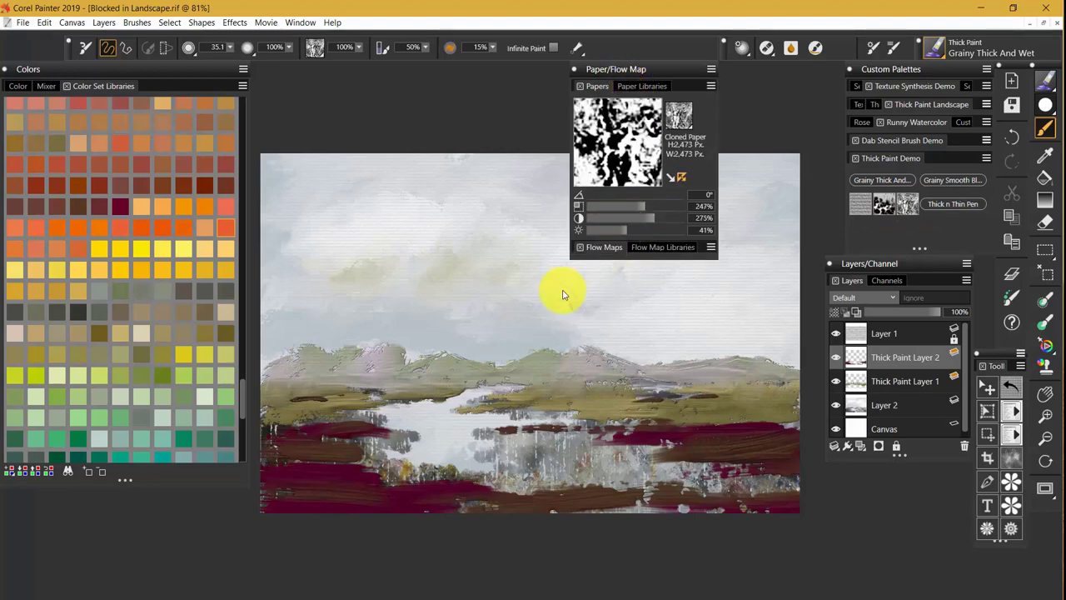
pyautogui.click(655, 70)
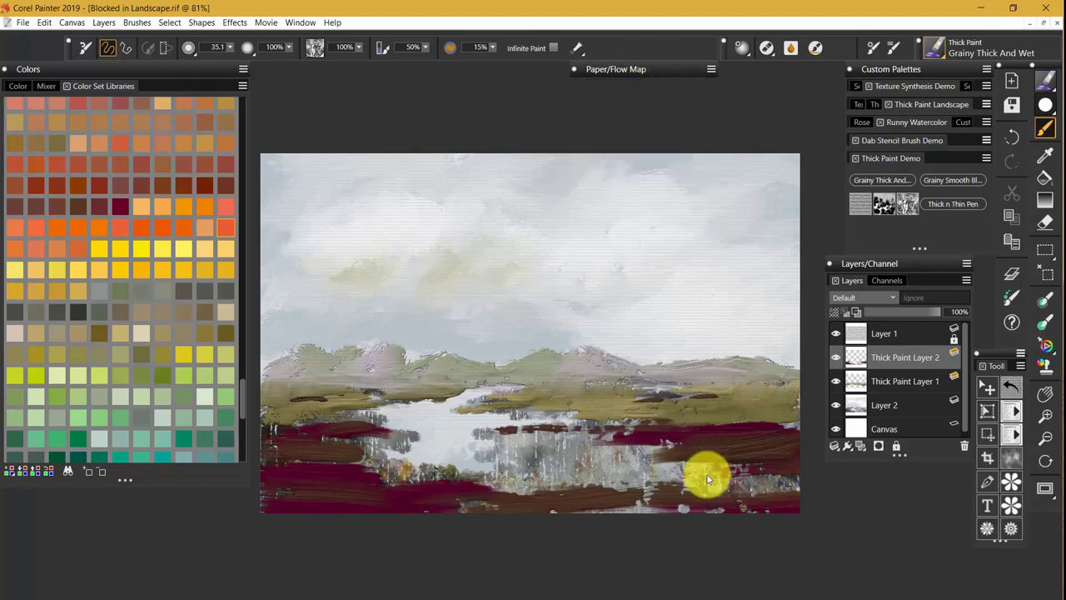
# Paint orange-red and red strokes across the foreground, then sweep yellow over the orange band and water
pyautogui.moveTo(743, 469)
pyautogui.mouseDown()
pyautogui.moveTo(601, 471)
pyautogui.moveTo(802, 486)
pyautogui.moveTo(792, 493)
pyautogui.moveTo(785, 461)
pyautogui.moveTo(633, 456)
pyautogui.mouseUp()
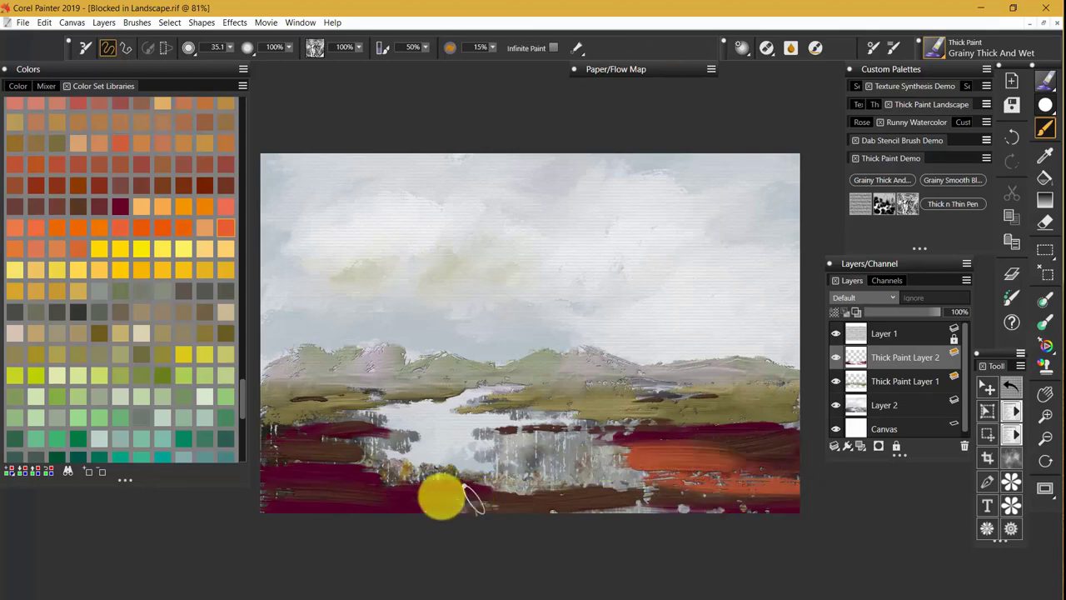
pyautogui.moveTo(466, 499)
pyautogui.mouseDown()
pyautogui.moveTo(359, 463)
pyautogui.moveTo(272, 454)
pyautogui.moveTo(254, 464)
pyautogui.moveTo(399, 462)
pyautogui.moveTo(244, 470)
pyautogui.moveTo(493, 477)
pyautogui.moveTo(451, 471)
pyautogui.moveTo(415, 481)
pyautogui.moveTo(507, 483)
pyautogui.moveTo(488, 480)
pyautogui.moveTo(620, 477)
pyautogui.moveTo(477, 482)
pyautogui.moveTo(608, 479)
pyautogui.moveTo(693, 504)
pyautogui.moveTo(269, 508)
pyautogui.moveTo(285, 498)
pyautogui.moveTo(670, 512)
pyautogui.moveTo(657, 503)
pyautogui.moveTo(673, 492)
pyautogui.moveTo(837, 533)
pyautogui.mouseUp()
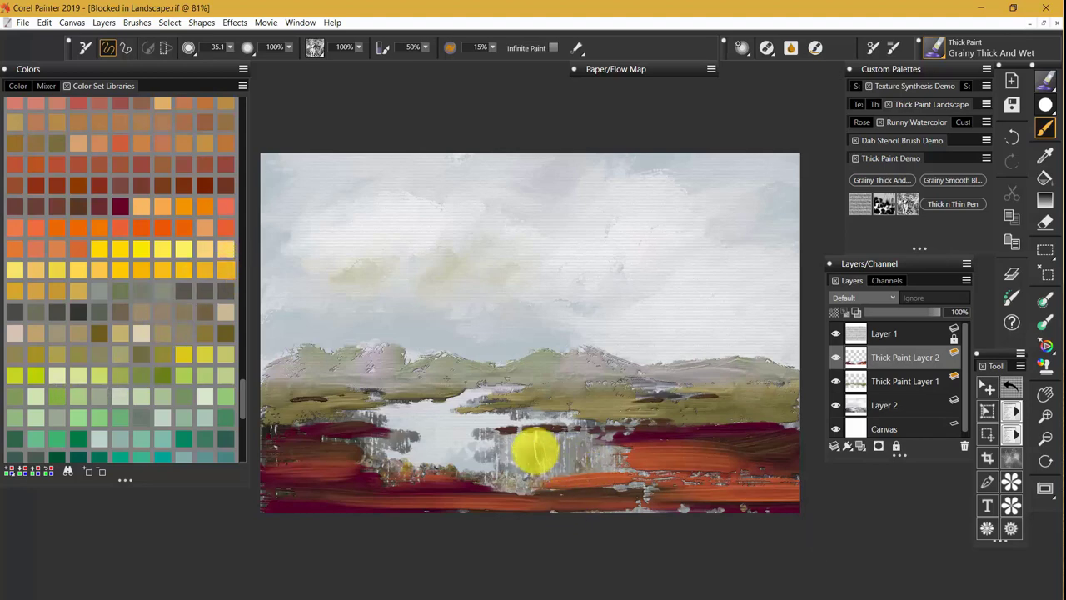
pyautogui.moveTo(552, 454); pyautogui.dragTo(630, 452)
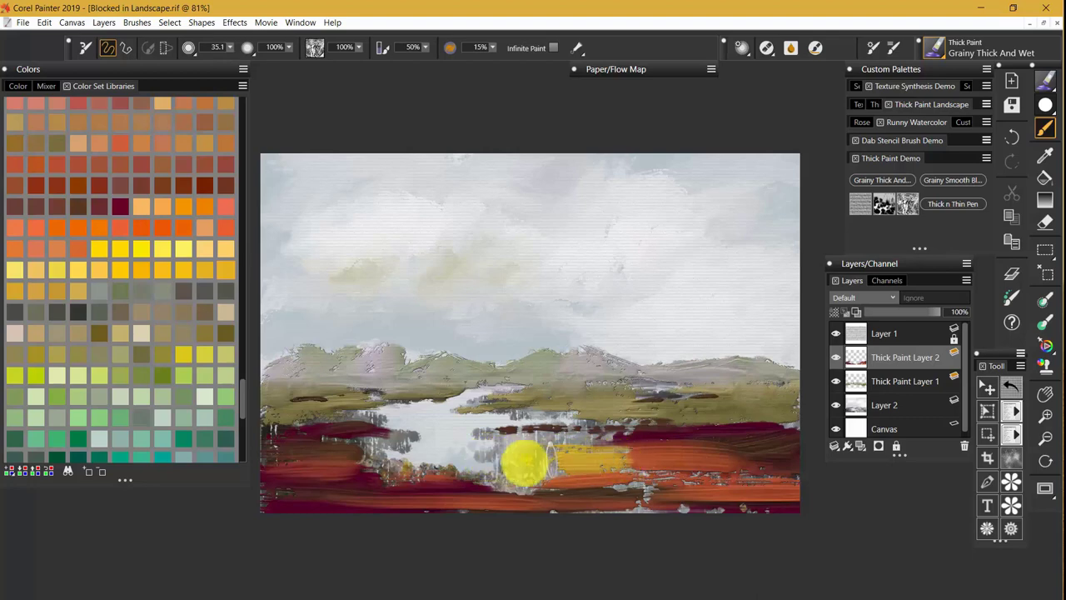
pyautogui.moveTo(511, 464)
pyautogui.mouseDown()
pyautogui.moveTo(571, 447)
pyautogui.moveTo(457, 447)
pyautogui.moveTo(504, 436)
pyautogui.moveTo(488, 430)
pyautogui.moveTo(622, 427)
pyautogui.moveTo(483, 434)
pyautogui.moveTo(637, 434)
pyautogui.mouseUp()
pyautogui.moveTo(711, 433)
pyautogui.mouseDown()
pyautogui.moveTo(453, 439)
pyautogui.moveTo(568, 413)
pyautogui.moveTo(543, 408)
pyautogui.moveTo(573, 409)
pyautogui.moveTo(517, 410)
pyautogui.moveTo(712, 421)
pyautogui.moveTo(665, 437)
pyautogui.moveTo(483, 409)
pyautogui.moveTo(697, 423)
pyautogui.moveTo(760, 445)
pyautogui.moveTo(688, 501)
pyautogui.moveTo(743, 475)
pyautogui.moveTo(774, 477)
pyautogui.moveTo(509, 502)
pyautogui.moveTo(763, 512)
pyautogui.moveTo(547, 515)
pyautogui.moveTo(378, 564)
pyautogui.moveTo(414, 535)
pyautogui.moveTo(425, 465)
pyautogui.moveTo(366, 468)
pyautogui.moveTo(413, 474)
pyautogui.moveTo(367, 465)
pyautogui.moveTo(555, 475)
pyautogui.moveTo(479, 479)
pyautogui.moveTo(550, 483)
pyautogui.moveTo(509, 489)
pyautogui.moveTo(553, 493)
pyautogui.moveTo(498, 455)
pyautogui.moveTo(364, 442)
pyautogui.moveTo(405, 435)
pyautogui.moveTo(305, 431)
pyautogui.moveTo(378, 439)
pyautogui.moveTo(352, 443)
pyautogui.moveTo(359, 414)
pyautogui.moveTo(278, 409)
pyautogui.moveTo(361, 415)
pyautogui.moveTo(474, 477)
pyautogui.moveTo(371, 445)
pyautogui.moveTo(430, 436)
pyautogui.moveTo(336, 448)
pyautogui.moveTo(382, 447)
pyautogui.moveTo(281, 440)
pyautogui.moveTo(267, 465)
pyautogui.moveTo(283, 514)
pyautogui.moveTo(379, 446)
pyautogui.moveTo(281, 438)
pyautogui.moveTo(283, 514)
pyautogui.moveTo(783, 481)
pyautogui.moveTo(654, 495)
pyautogui.moveTo(659, 505)
pyautogui.moveTo(864, 546)
pyautogui.mouseUp()
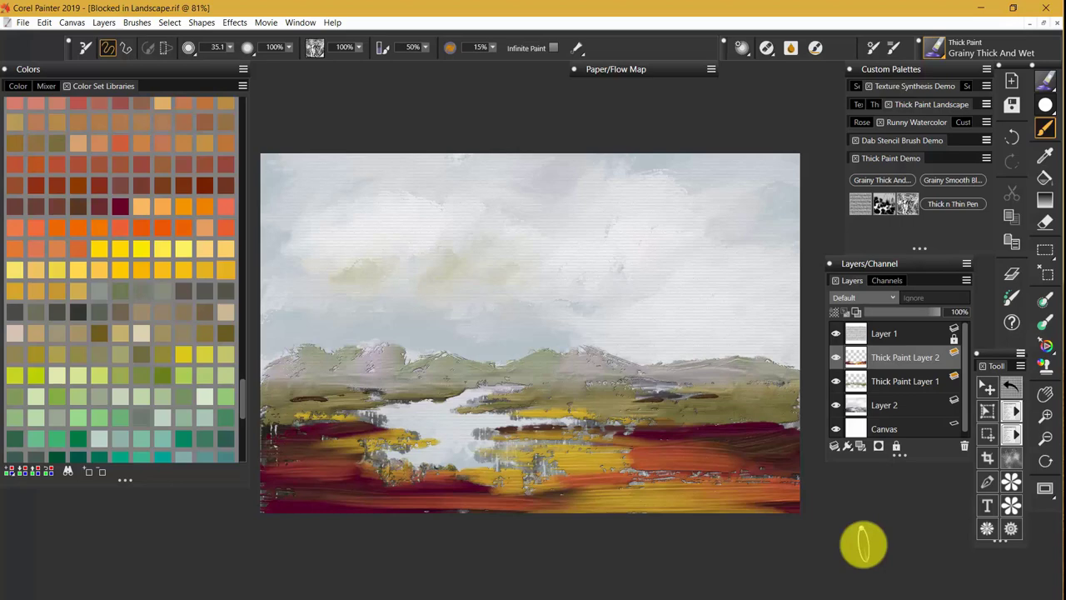
# Smear the paint around the lake, left edge and lower yellow-orange band with Grainy Smooth Blender
pyautogui.click(949, 181)
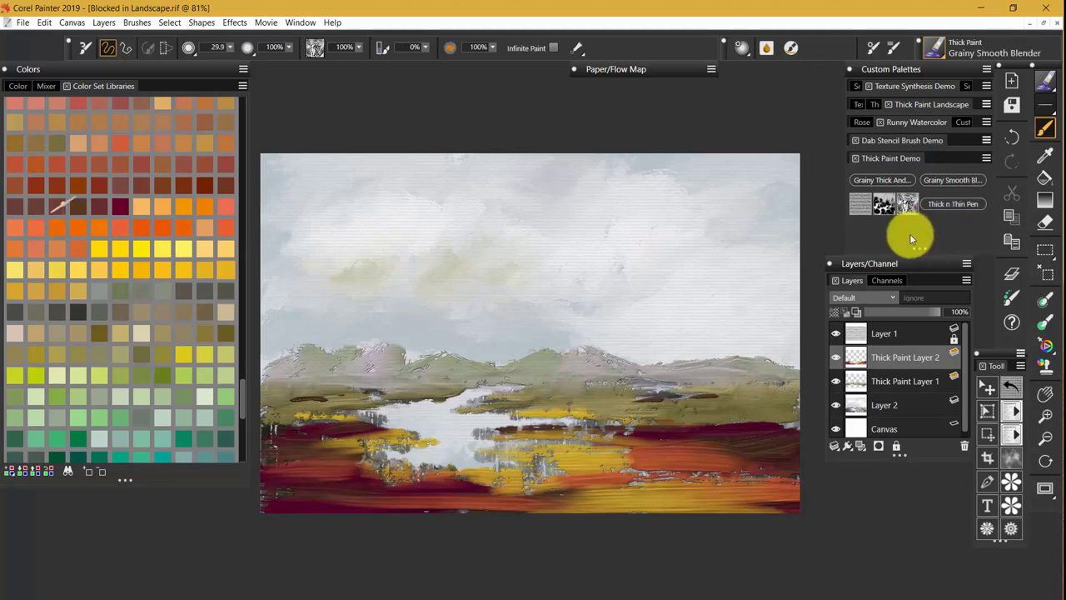
pyautogui.moveTo(345, 441)
pyautogui.mouseDown()
pyautogui.moveTo(350, 431)
pyautogui.moveTo(341, 442)
pyautogui.moveTo(329, 414)
pyautogui.moveTo(331, 436)
pyautogui.moveTo(298, 416)
pyautogui.moveTo(304, 408)
pyautogui.moveTo(291, 433)
pyautogui.moveTo(309, 399)
pyautogui.moveTo(286, 500)
pyautogui.moveTo(321, 438)
pyautogui.moveTo(266, 441)
pyautogui.moveTo(341, 430)
pyautogui.moveTo(339, 510)
pyautogui.moveTo(364, 483)
pyautogui.moveTo(291, 486)
pyautogui.moveTo(271, 464)
pyautogui.moveTo(392, 475)
pyautogui.moveTo(489, 503)
pyautogui.moveTo(431, 483)
pyautogui.moveTo(525, 483)
pyautogui.moveTo(561, 468)
pyautogui.moveTo(464, 452)
pyautogui.moveTo(672, 429)
pyautogui.moveTo(620, 471)
pyautogui.moveTo(714, 440)
pyautogui.moveTo(714, 512)
pyautogui.moveTo(761, 442)
pyautogui.moveTo(750, 474)
pyautogui.moveTo(821, 424)
pyautogui.moveTo(647, 428)
pyautogui.moveTo(784, 433)
pyautogui.moveTo(695, 412)
pyautogui.moveTo(802, 404)
pyautogui.moveTo(633, 433)
pyautogui.moveTo(814, 433)
pyautogui.moveTo(638, 428)
pyautogui.moveTo(685, 533)
pyautogui.moveTo(787, 427)
pyautogui.moveTo(766, 409)
pyautogui.moveTo(688, 455)
pyautogui.moveTo(766, 419)
pyautogui.moveTo(687, 450)
pyautogui.moveTo(787, 447)
pyautogui.moveTo(692, 459)
pyautogui.moveTo(785, 455)
pyautogui.moveTo(648, 439)
pyautogui.moveTo(630, 424)
pyautogui.moveTo(572, 431)
pyautogui.moveTo(623, 438)
pyautogui.moveTo(700, 476)
pyautogui.mouseUp()
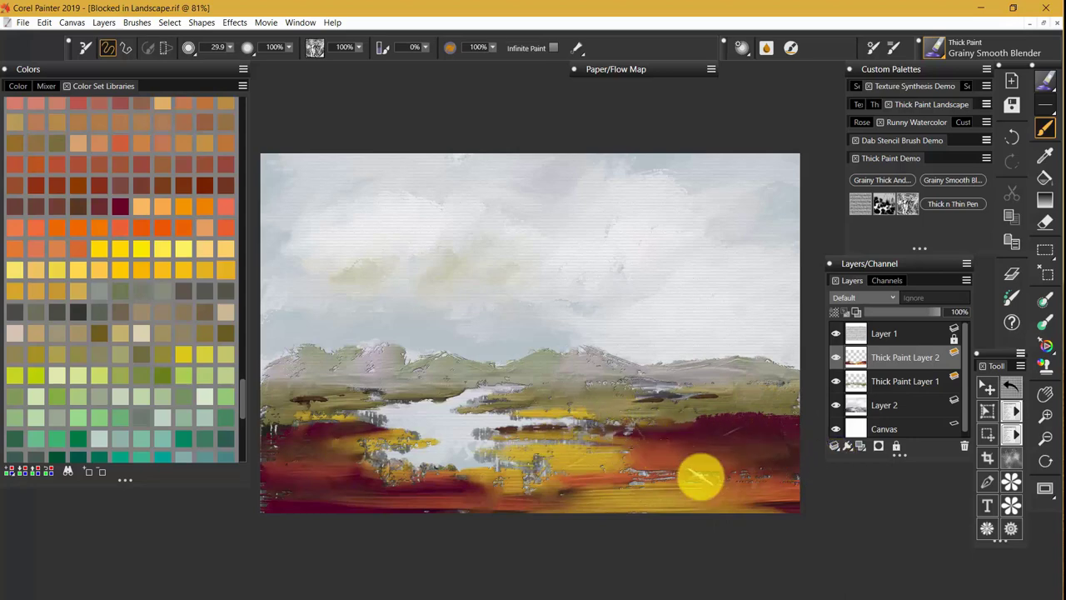
pyautogui.moveTo(277, 424)
pyautogui.mouseDown()
pyautogui.moveTo(292, 417)
pyautogui.moveTo(274, 436)
pyautogui.mouseUp()
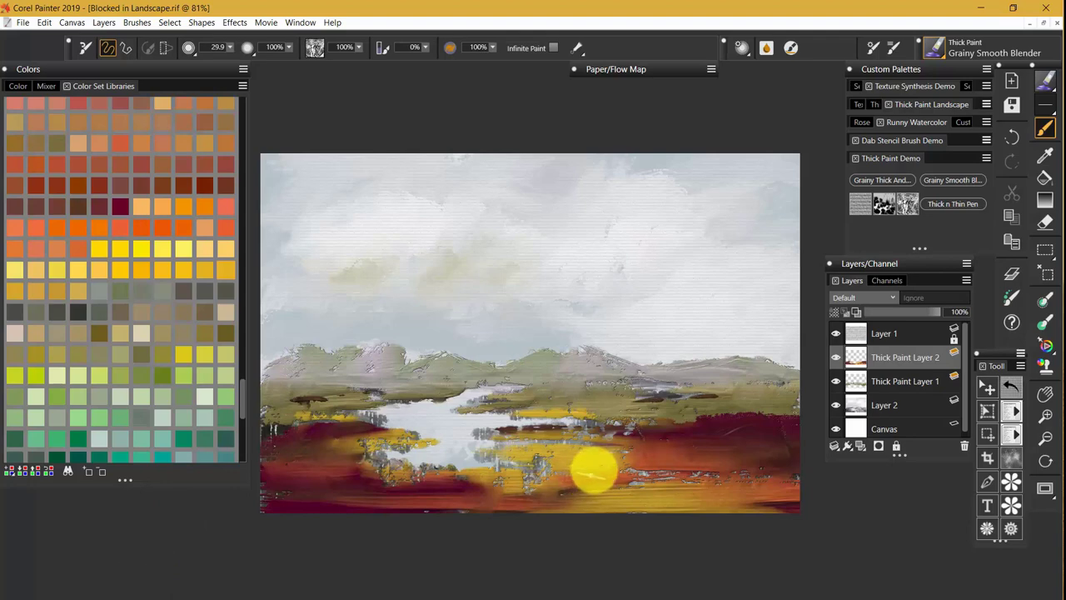
pyautogui.moveTo(595, 467)
pyautogui.mouseDown()
pyautogui.moveTo(580, 520)
pyautogui.moveTo(592, 468)
pyautogui.moveTo(582, 506)
pyautogui.moveTo(573, 477)
pyautogui.mouseUp()
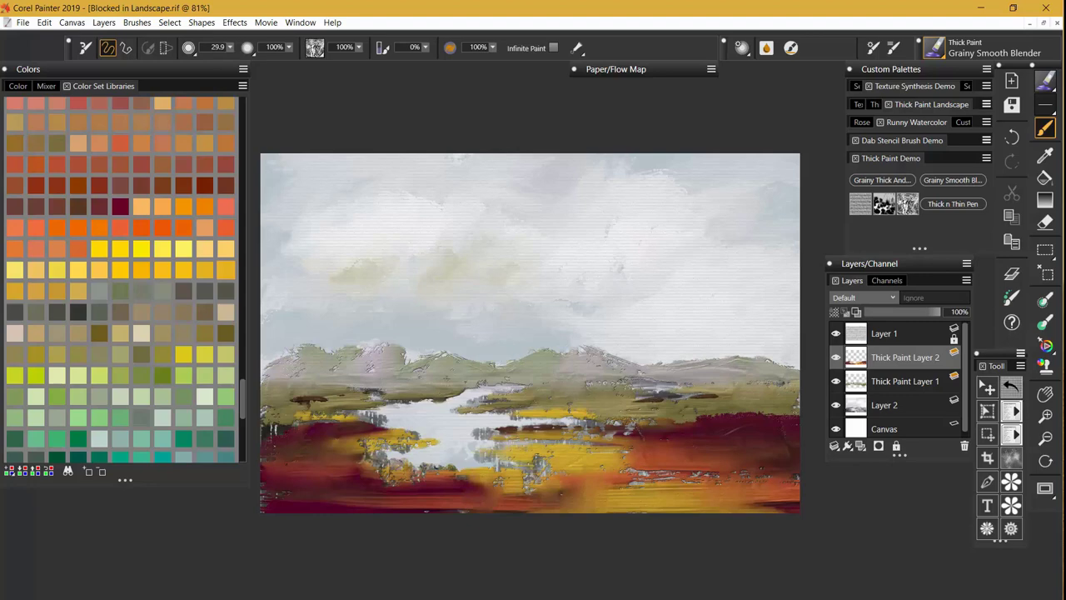
# Select the Thick n Thin Pen brush and create a new empty Layer 3
pyautogui.click(950, 204)
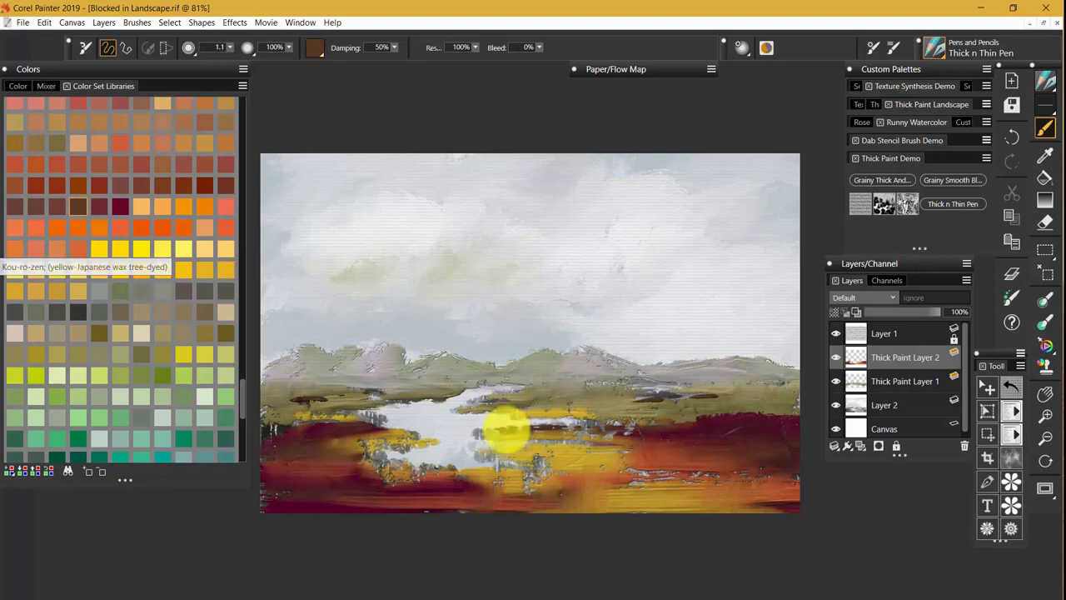
pyautogui.hotkey('ctrl', 'shift', 'n')
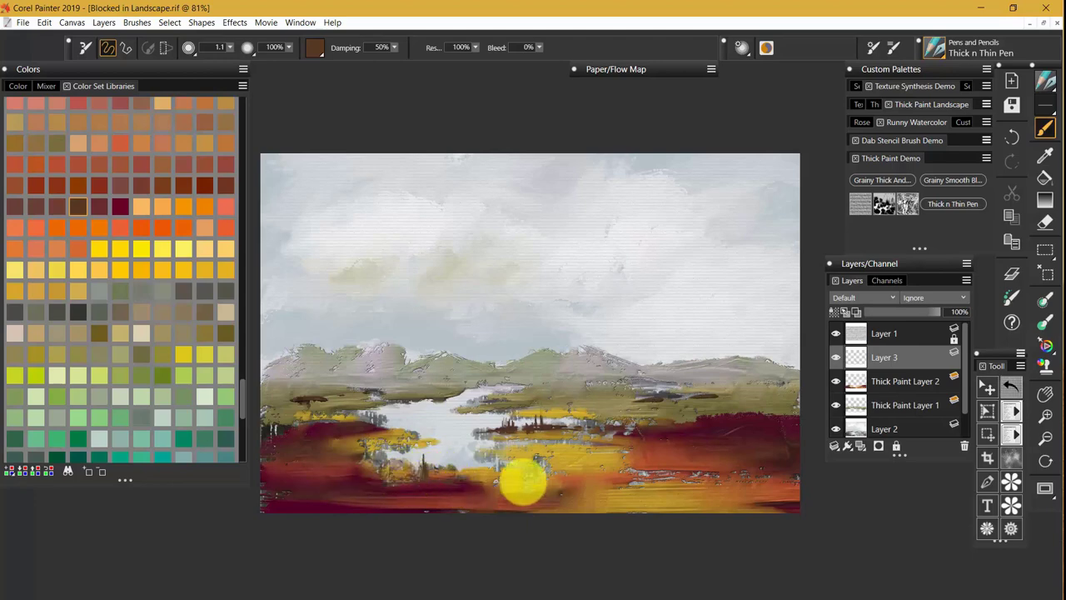
# Draw a thin dark pen stroke in the water, correcting with undo and redo, and pick orange-red
pyautogui.moveTo(482, 481); pyautogui.dragTo(548, 482)
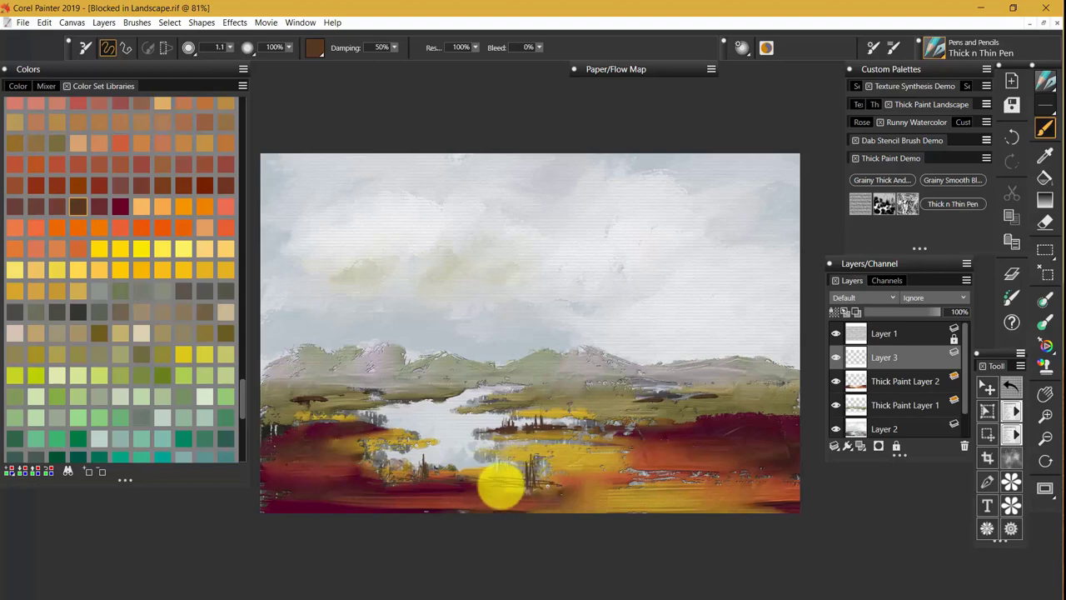
pyautogui.hotkey('ctrl', 'z')
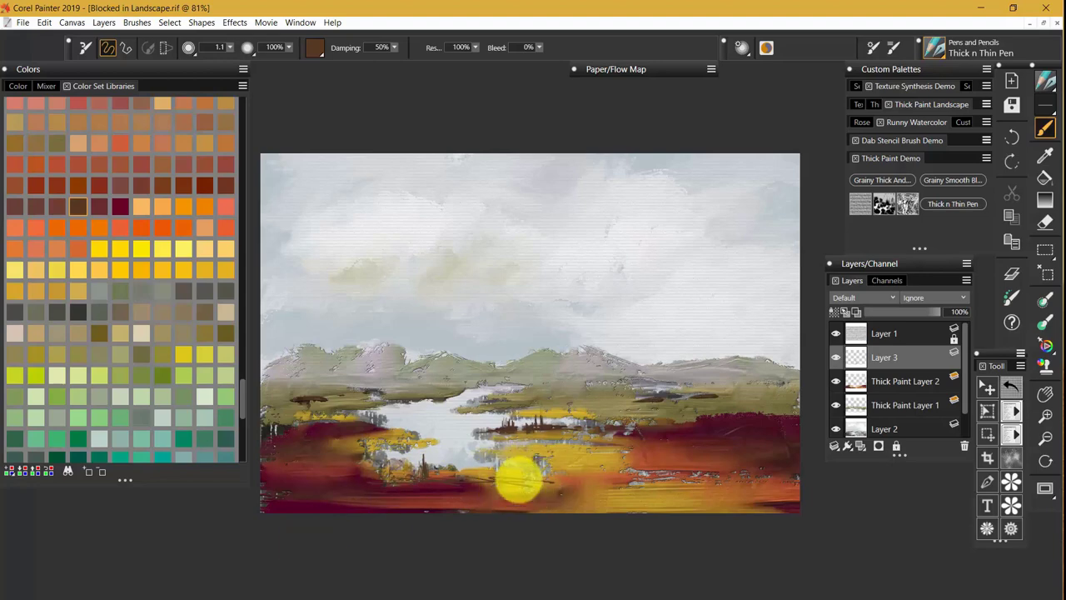
pyautogui.hotkey('ctrl', 'y')
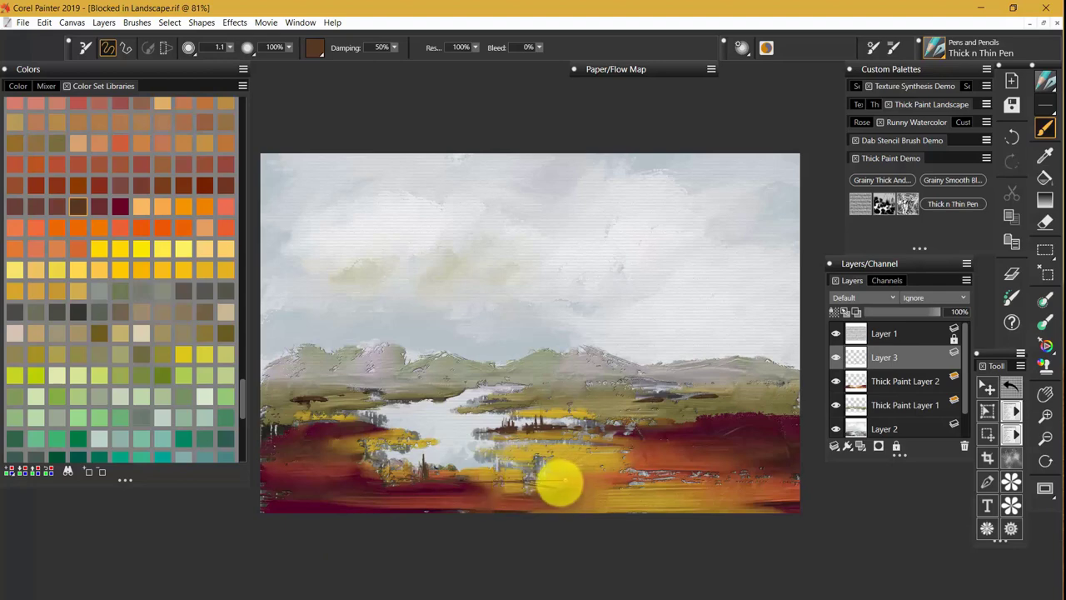
pyautogui.click(225, 227)
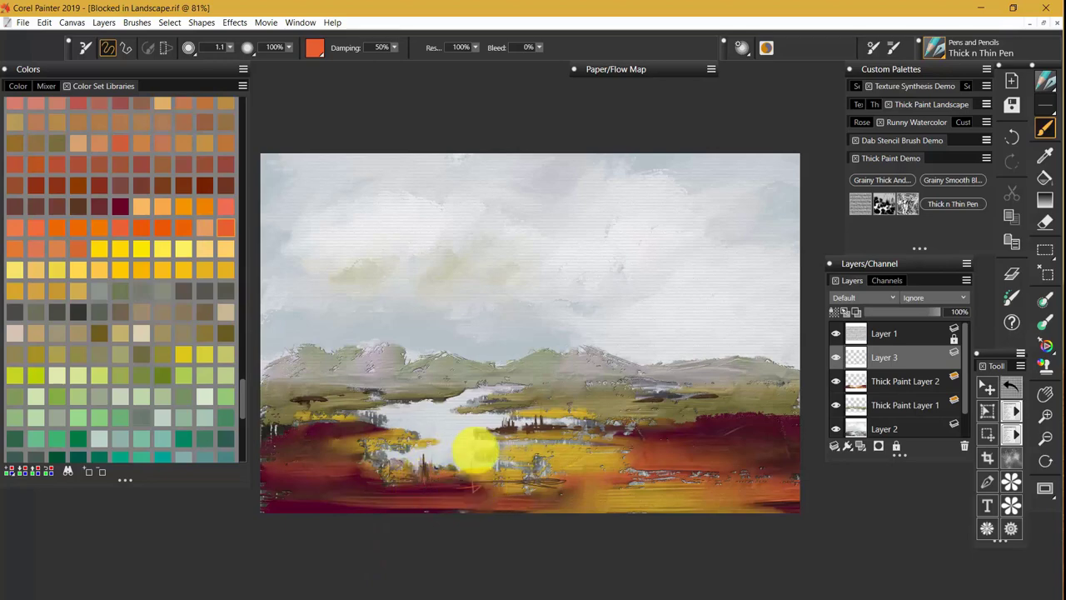
pyautogui.hotkey('ctrl', 'z')
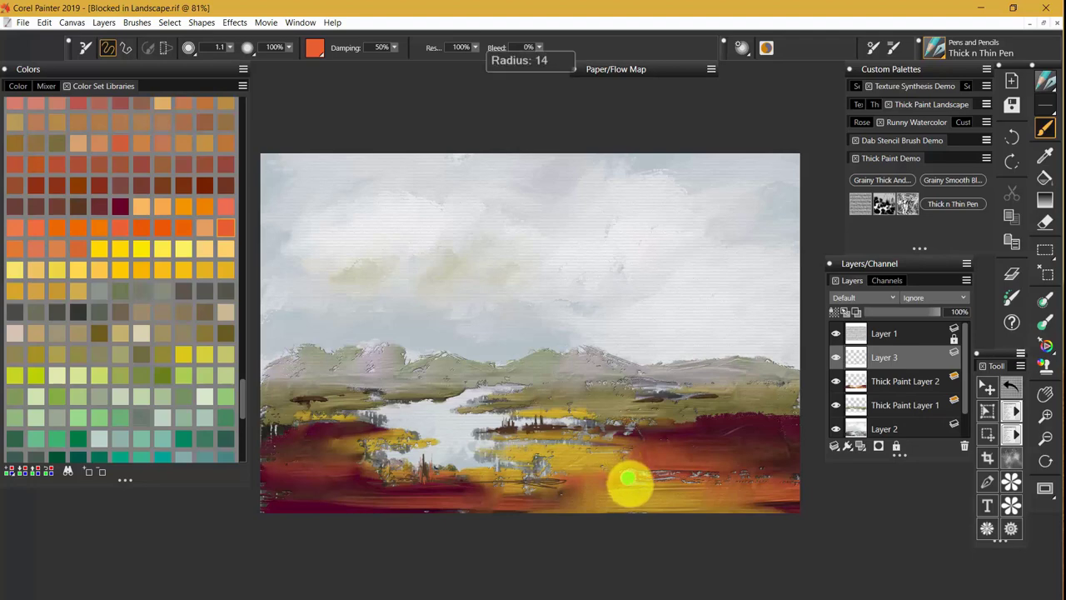
# Set the pen to size 6.2 and draw a dark brown line along the bottom foreground
pyautogui.moveTo(628, 479); pyautogui.dragTo(566, 474)
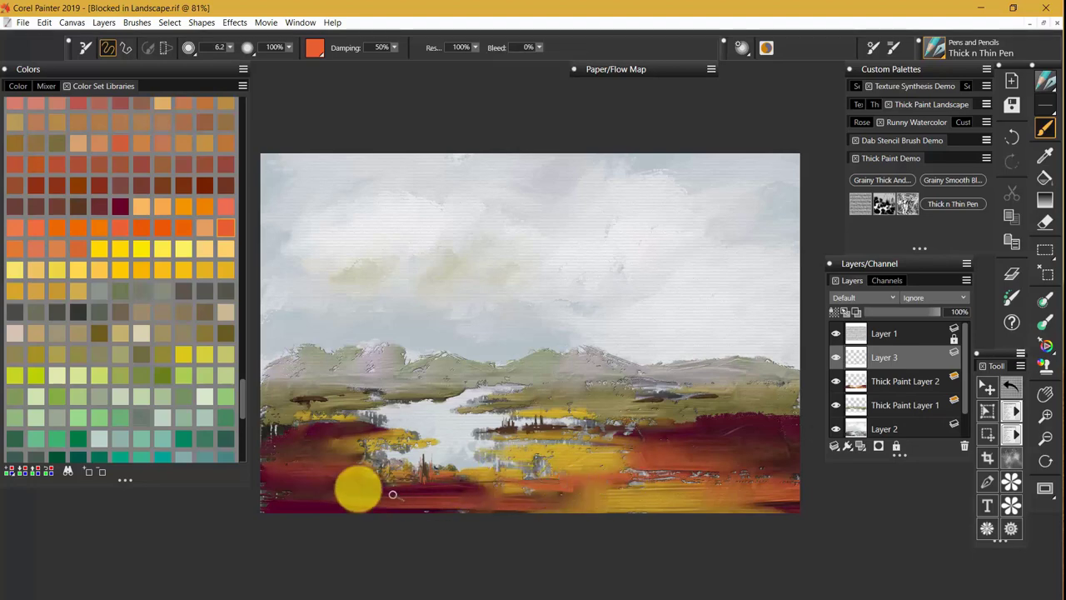
pyautogui.click(80, 216)
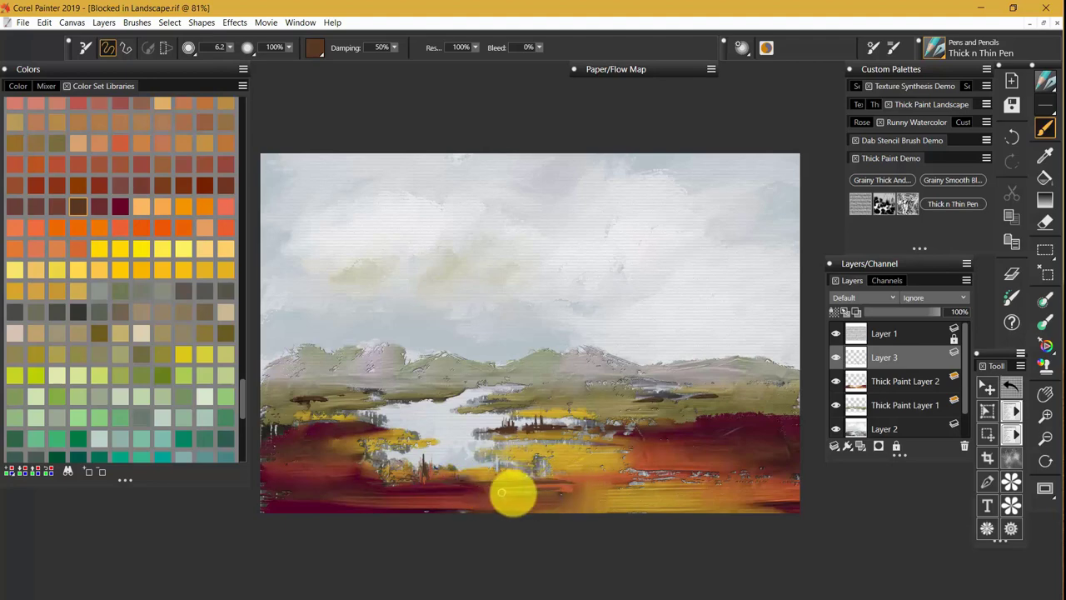
pyautogui.moveTo(602, 492)
pyautogui.mouseDown()
pyautogui.moveTo(804, 489)
pyautogui.moveTo(543, 491)
pyautogui.moveTo(358, 510)
pyautogui.moveTo(498, 484)
pyautogui.moveTo(379, 496)
pyautogui.mouseUp()
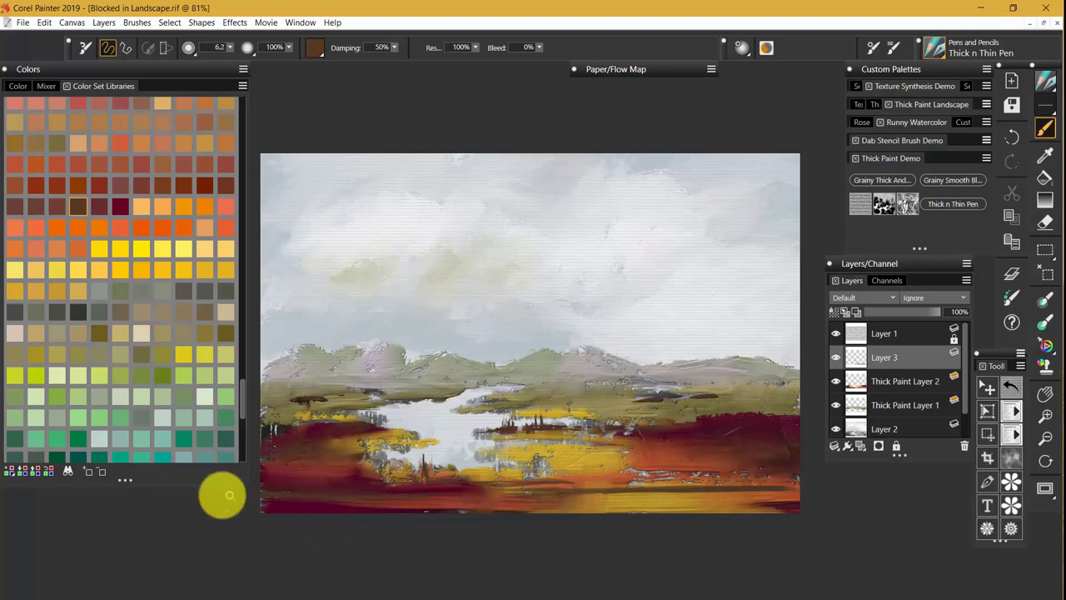